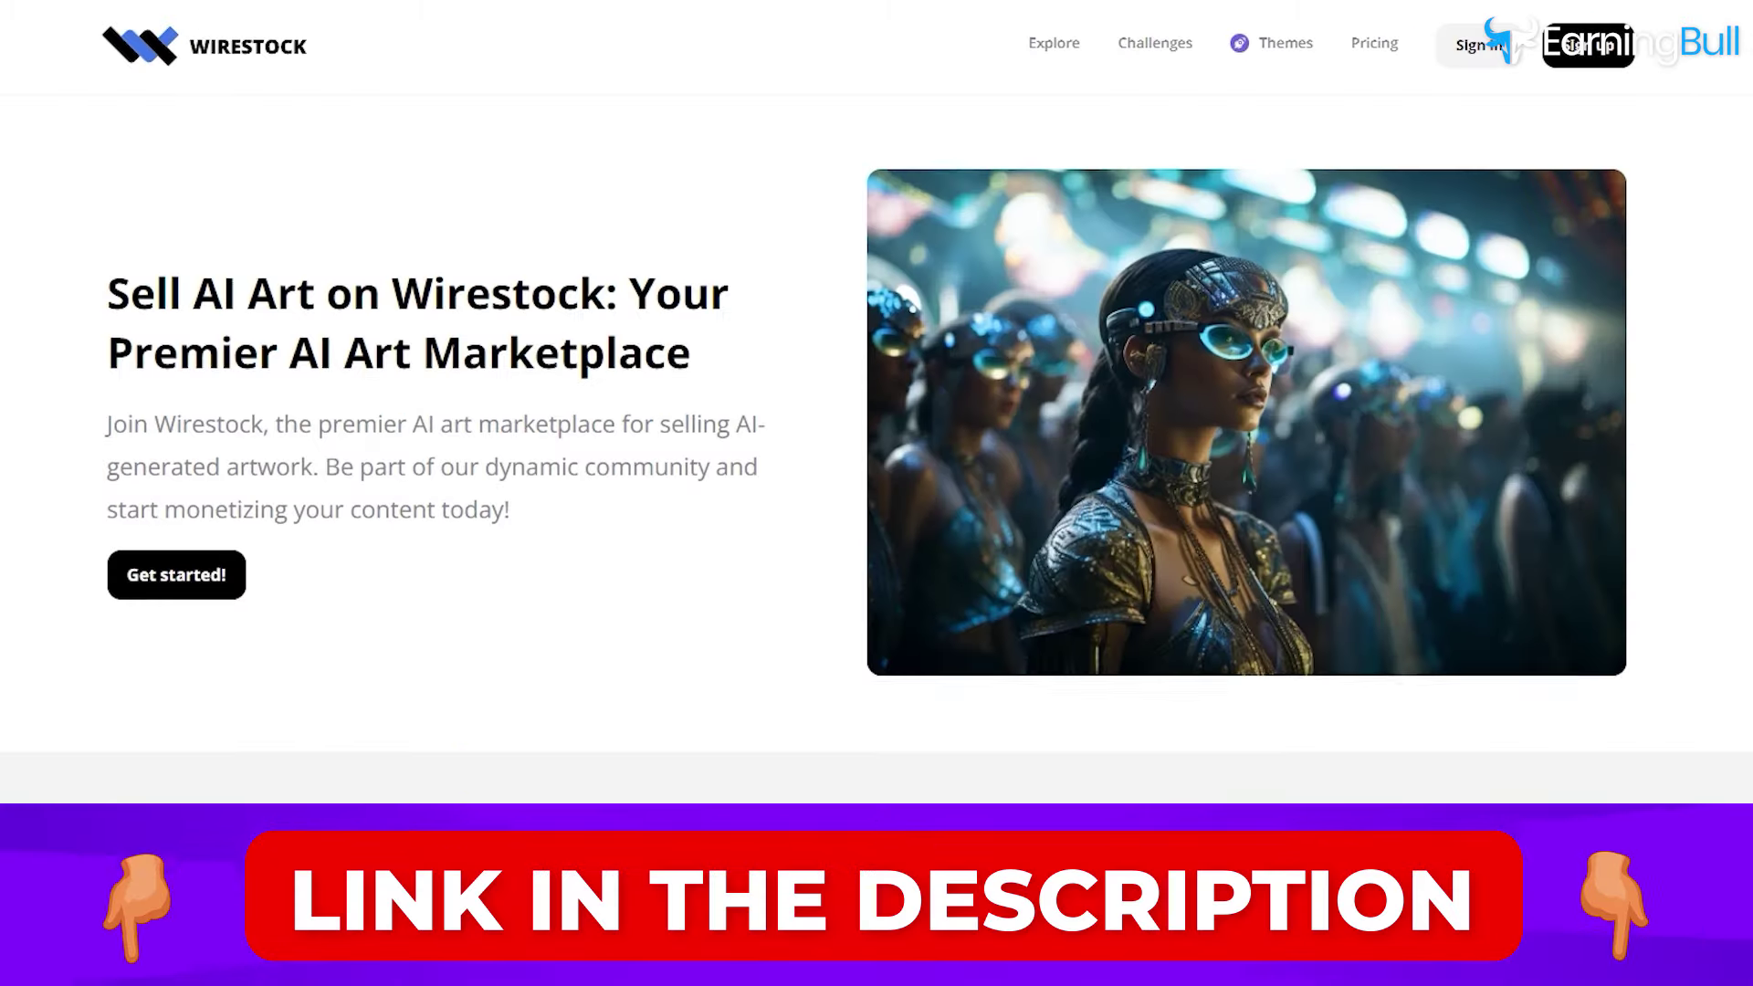
# - Browse down through the Midjourney showcase gallery
pyautogui.scroll(-9, 876, 539)
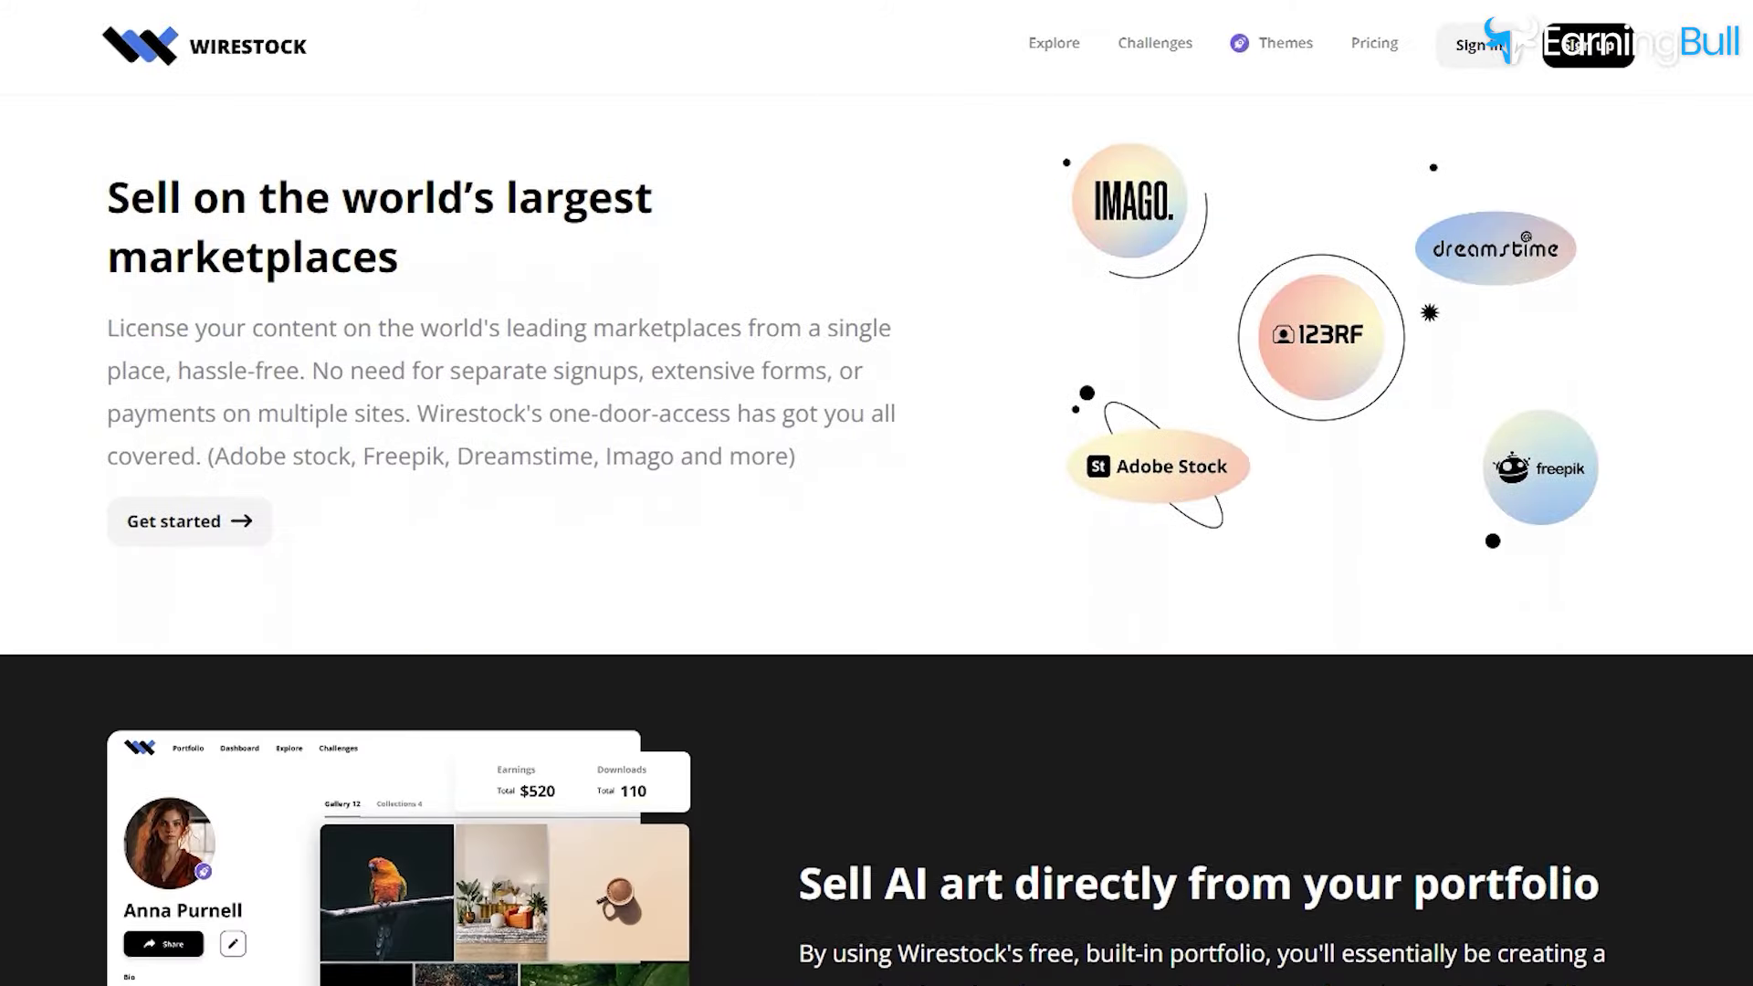
pyautogui.scroll(-16, 876, 539)
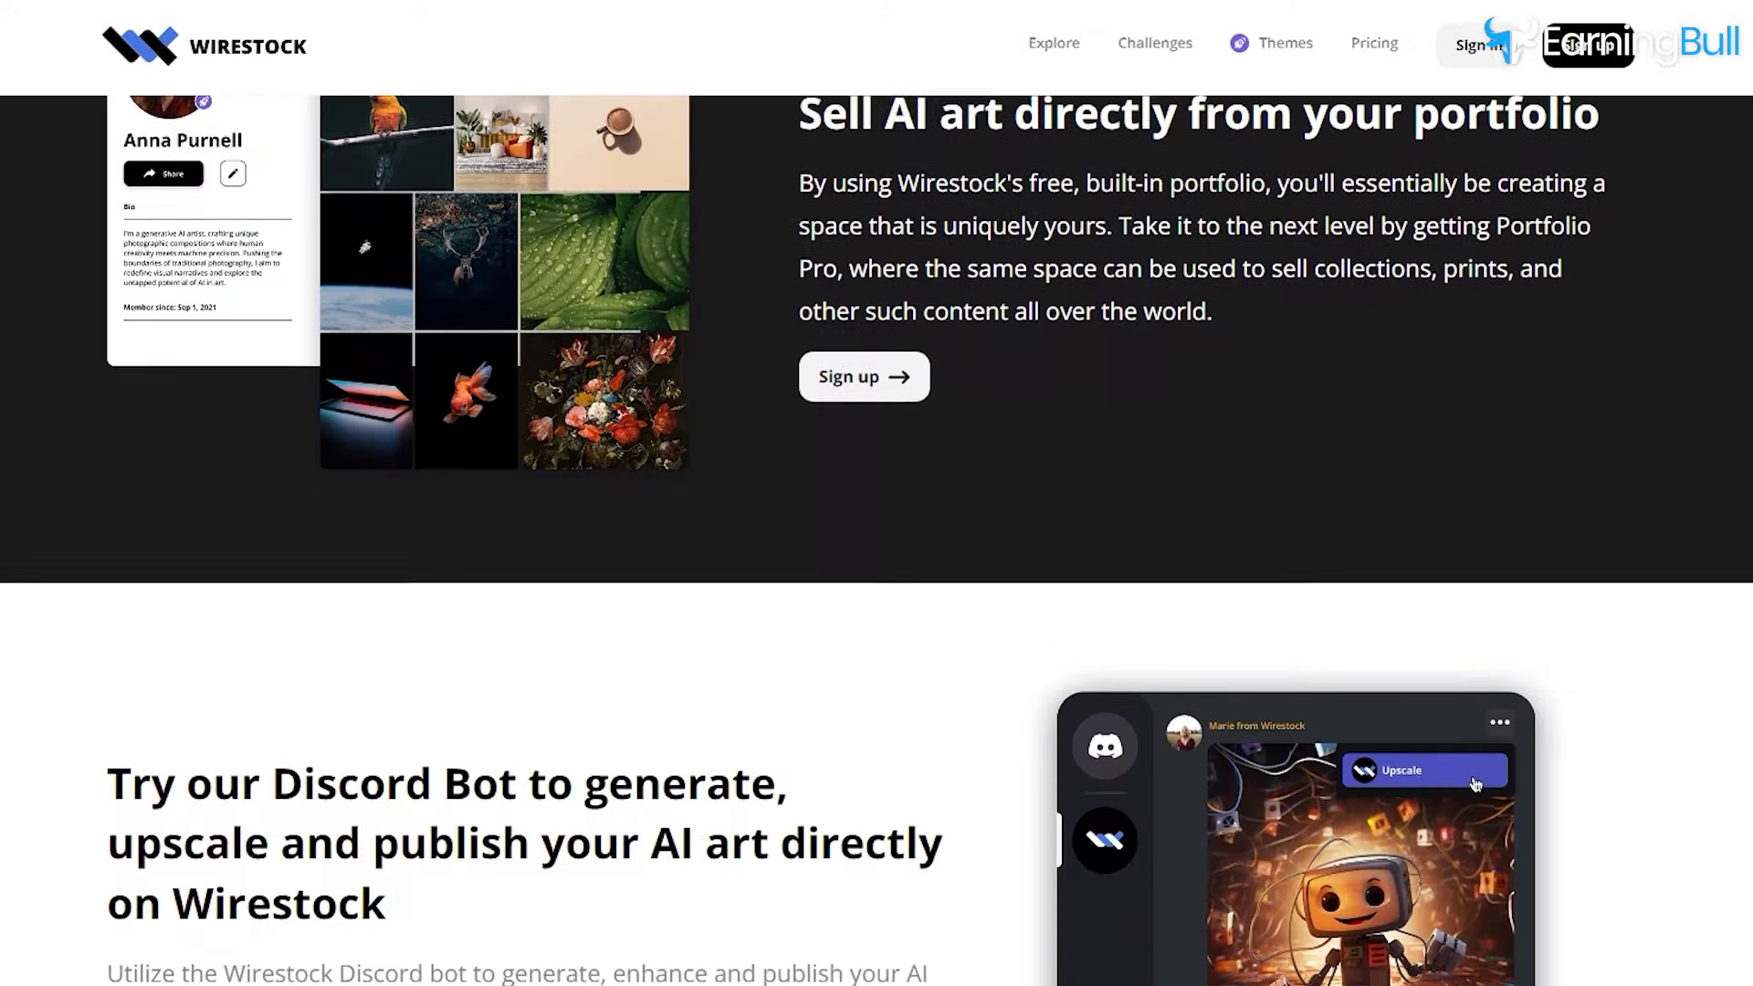
pyautogui.scroll(-13, 877, 539)
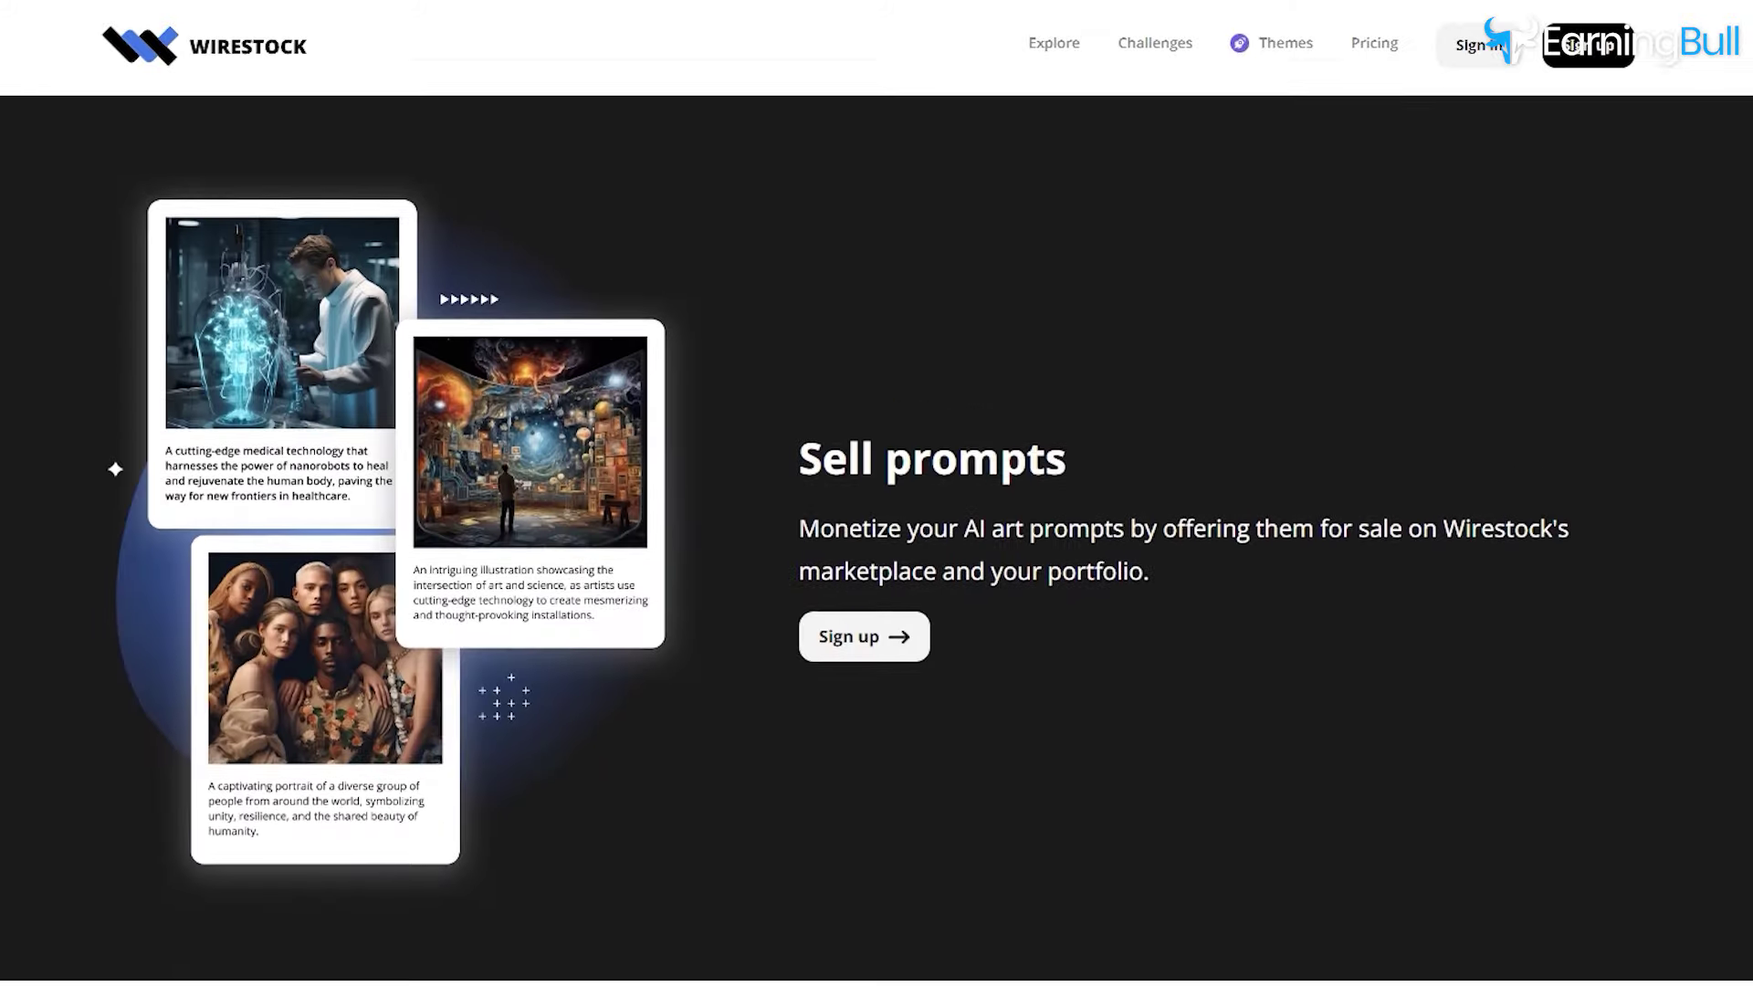
pyautogui.scroll(-11, 876, 539)
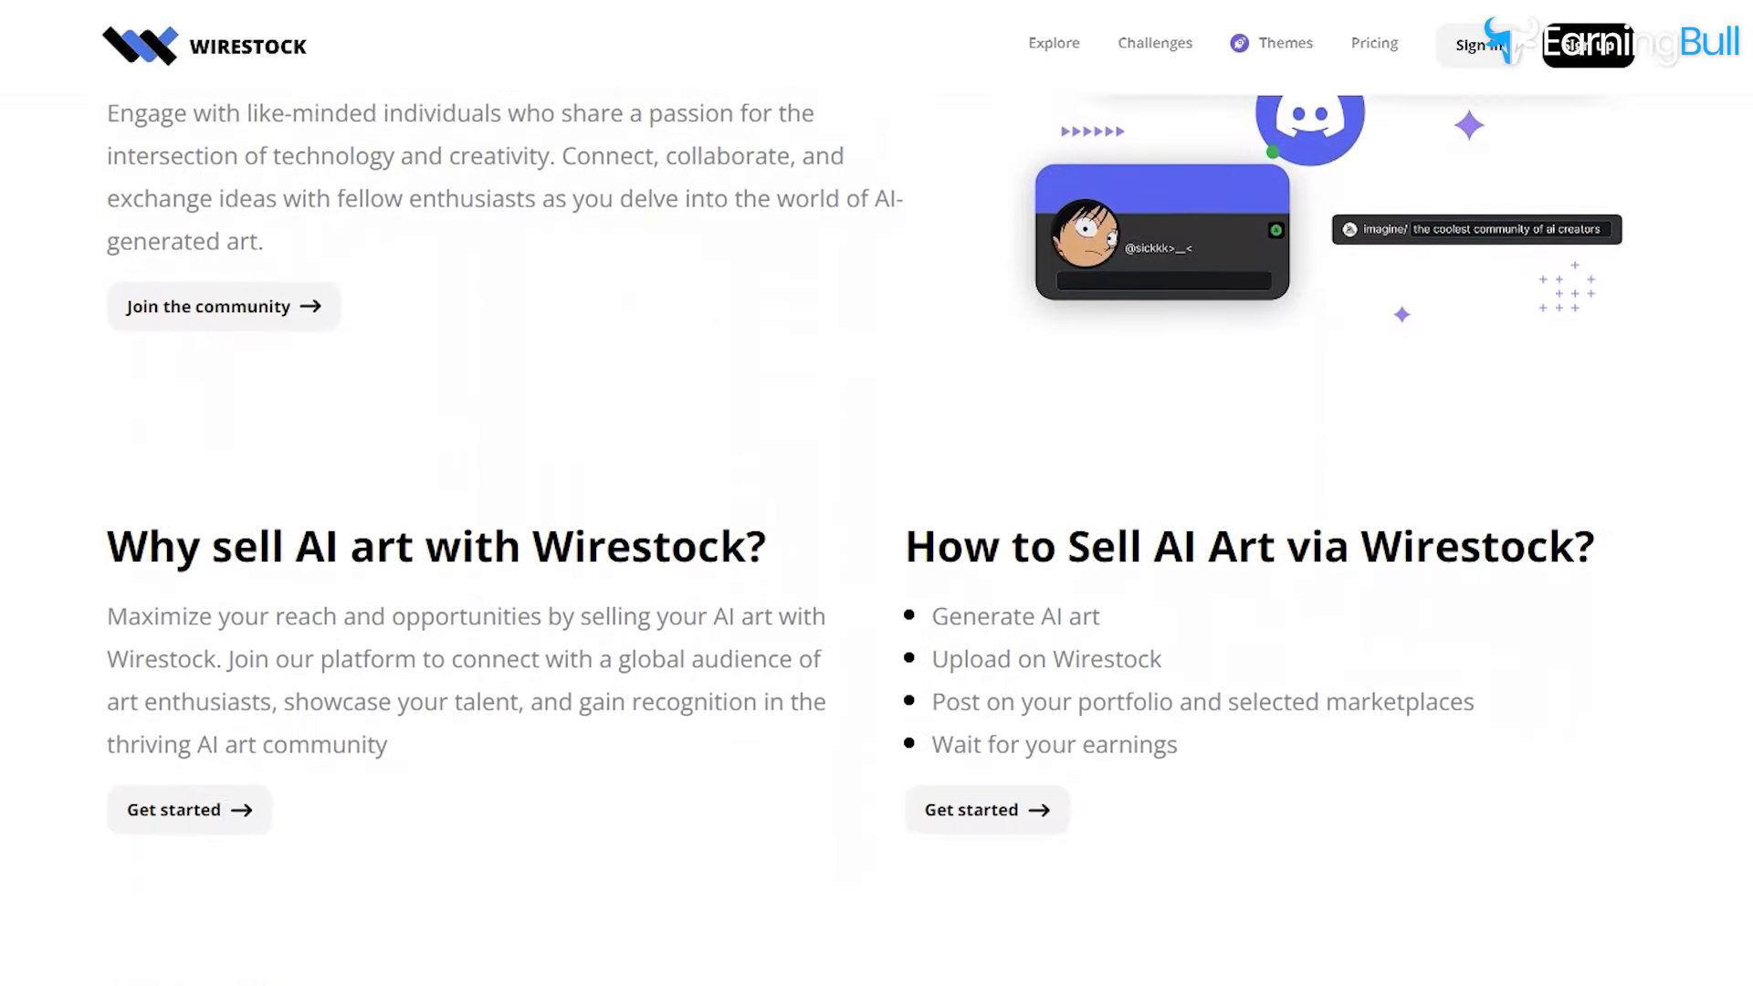
pyautogui.scroll(-13, 876, 539)
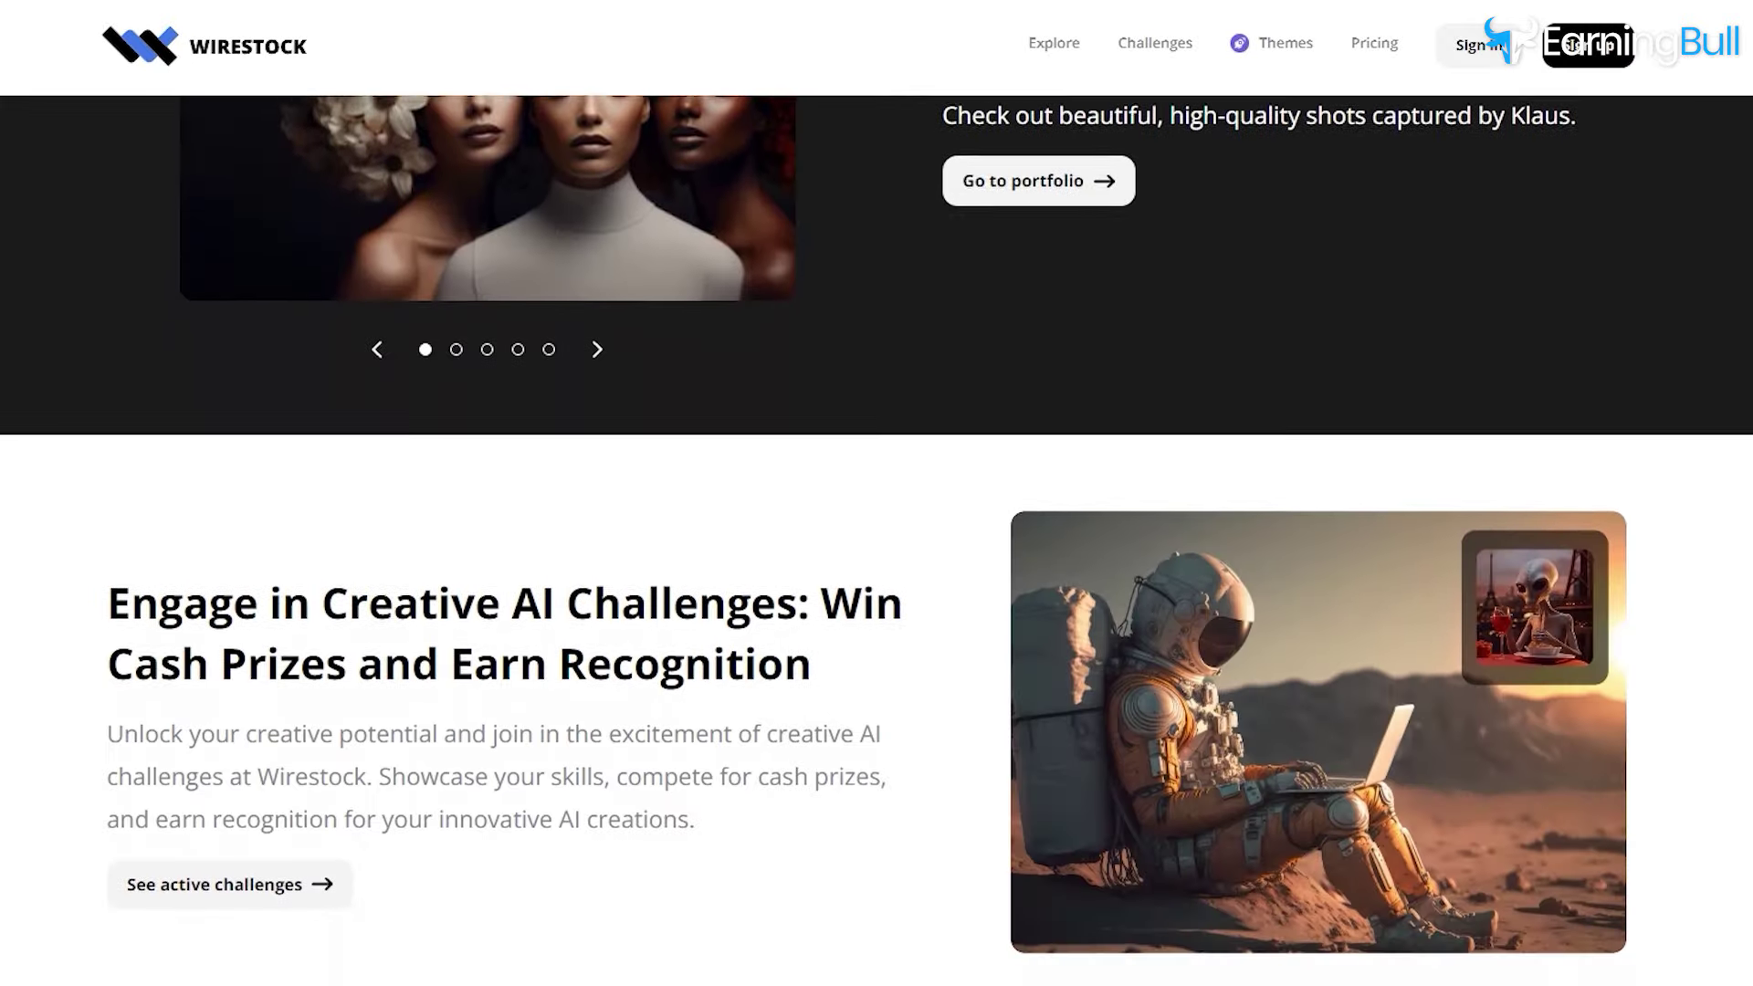
pyautogui.scroll(-6, 876, 539)
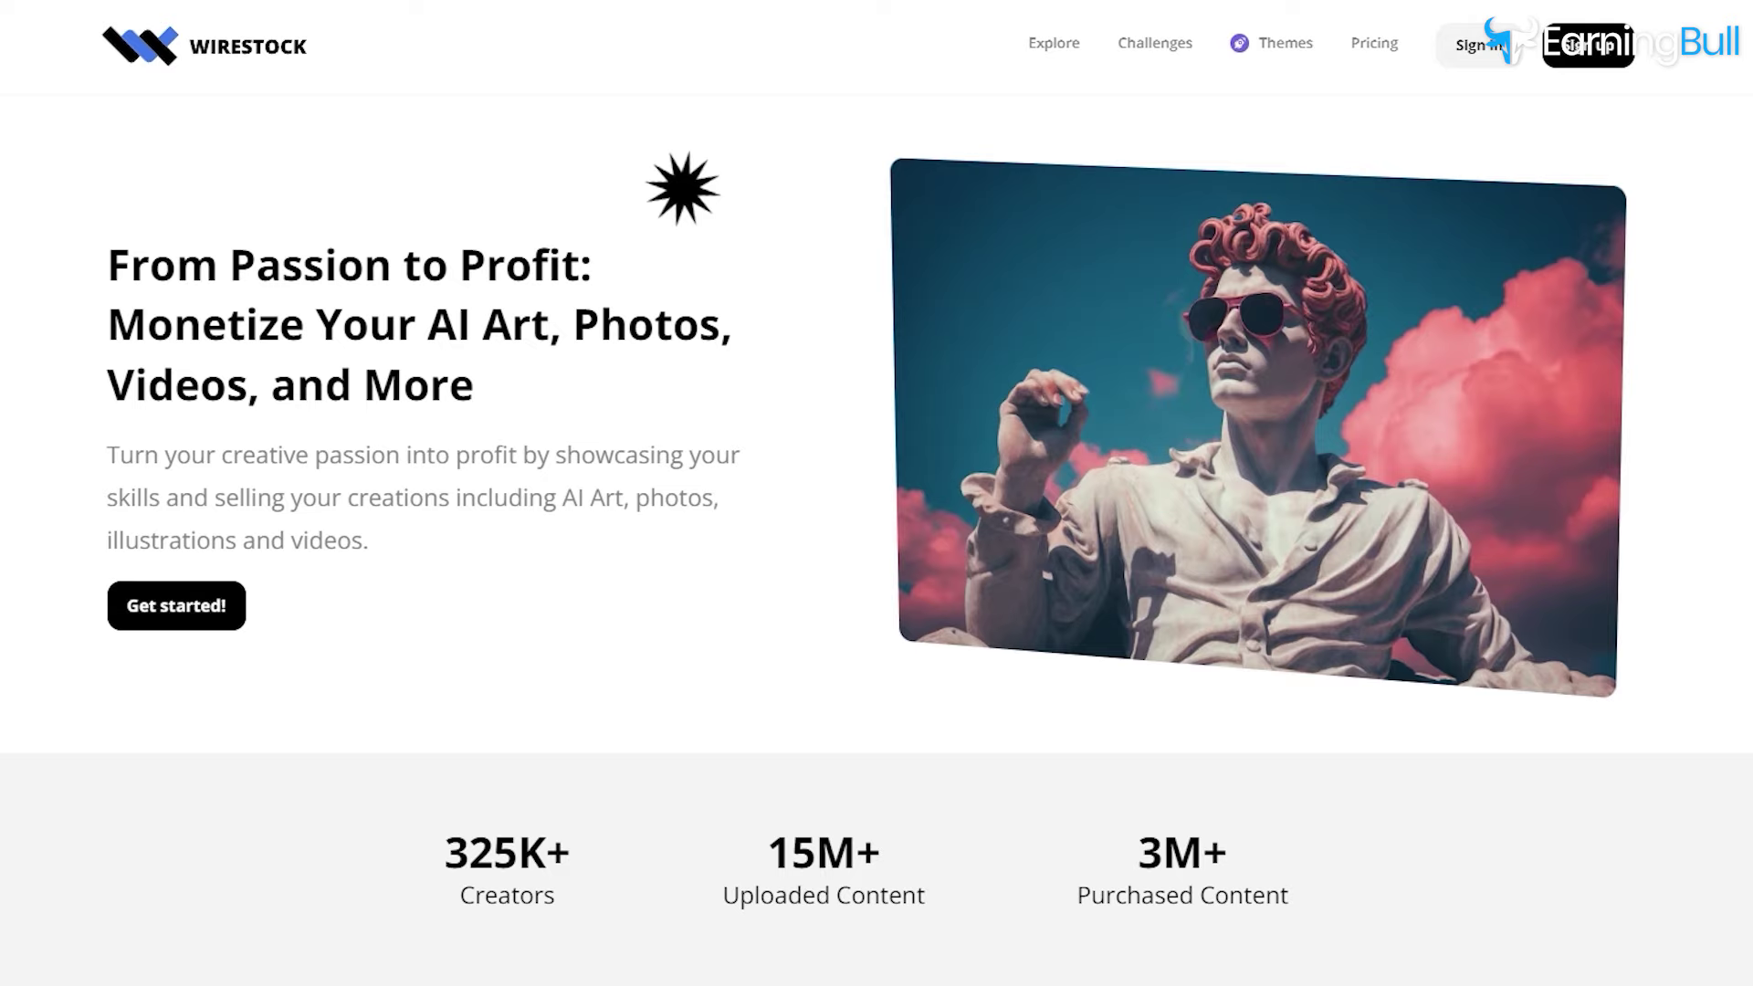
pyautogui.scroll(-8, 1671, 418)
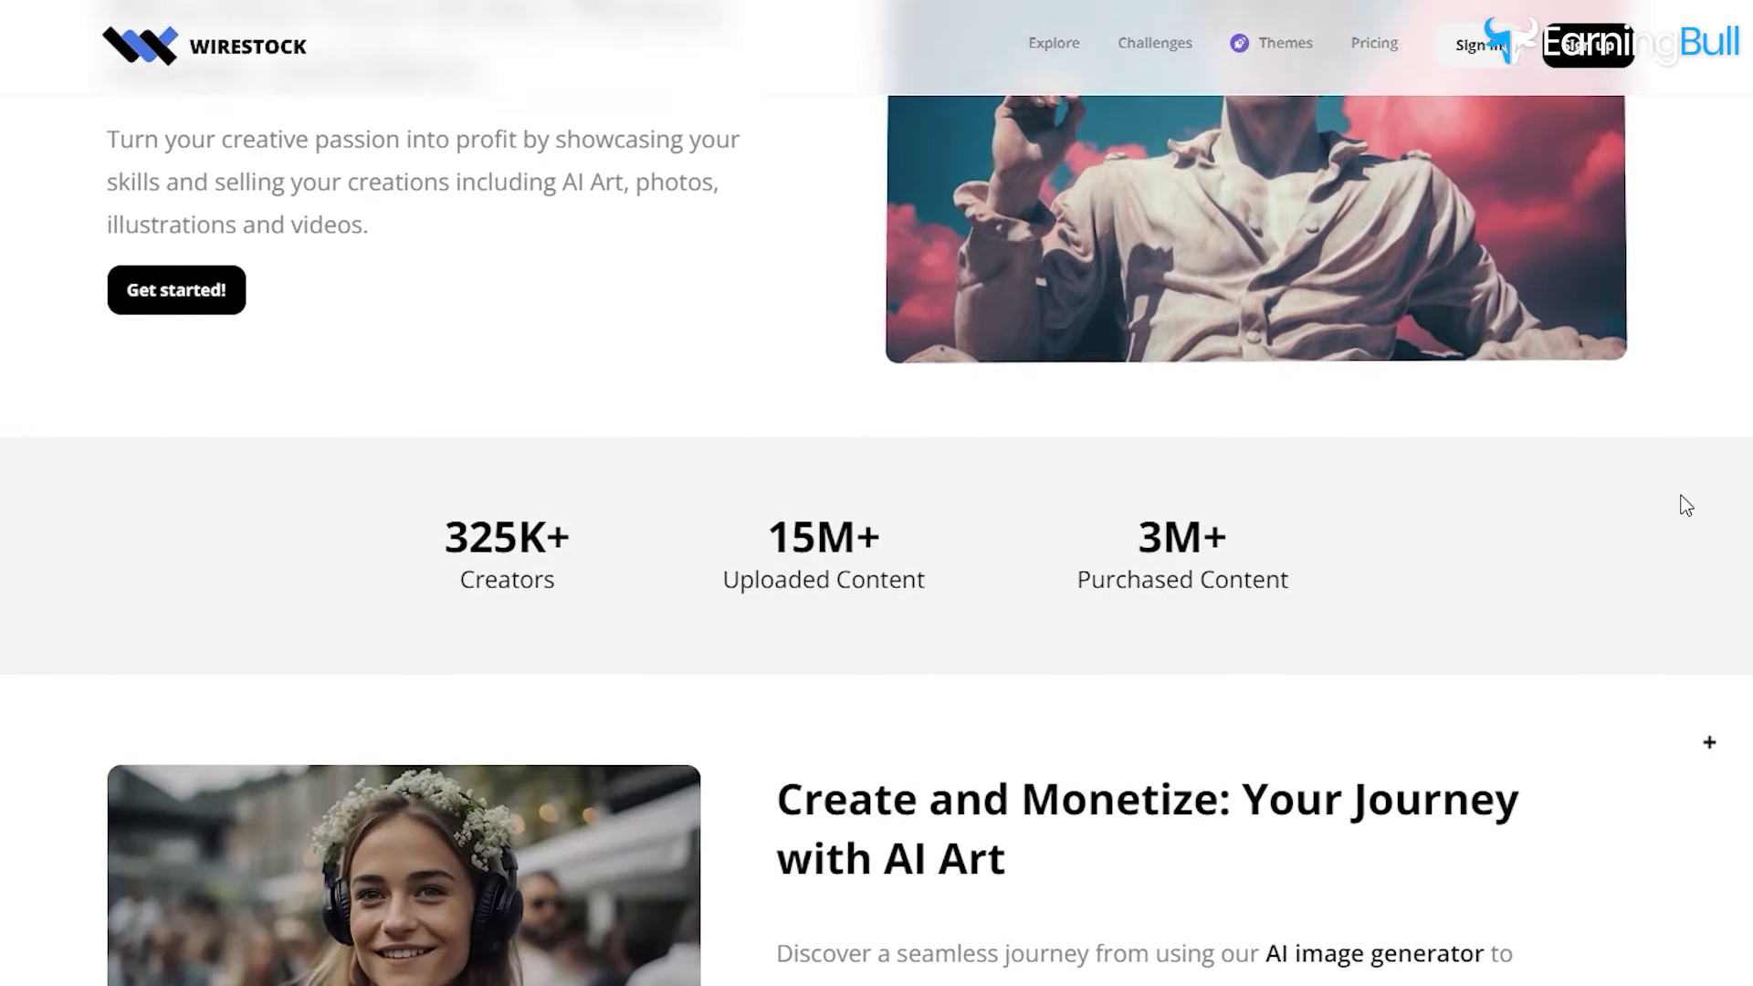
pyautogui.scroll(-9, 877, 493)
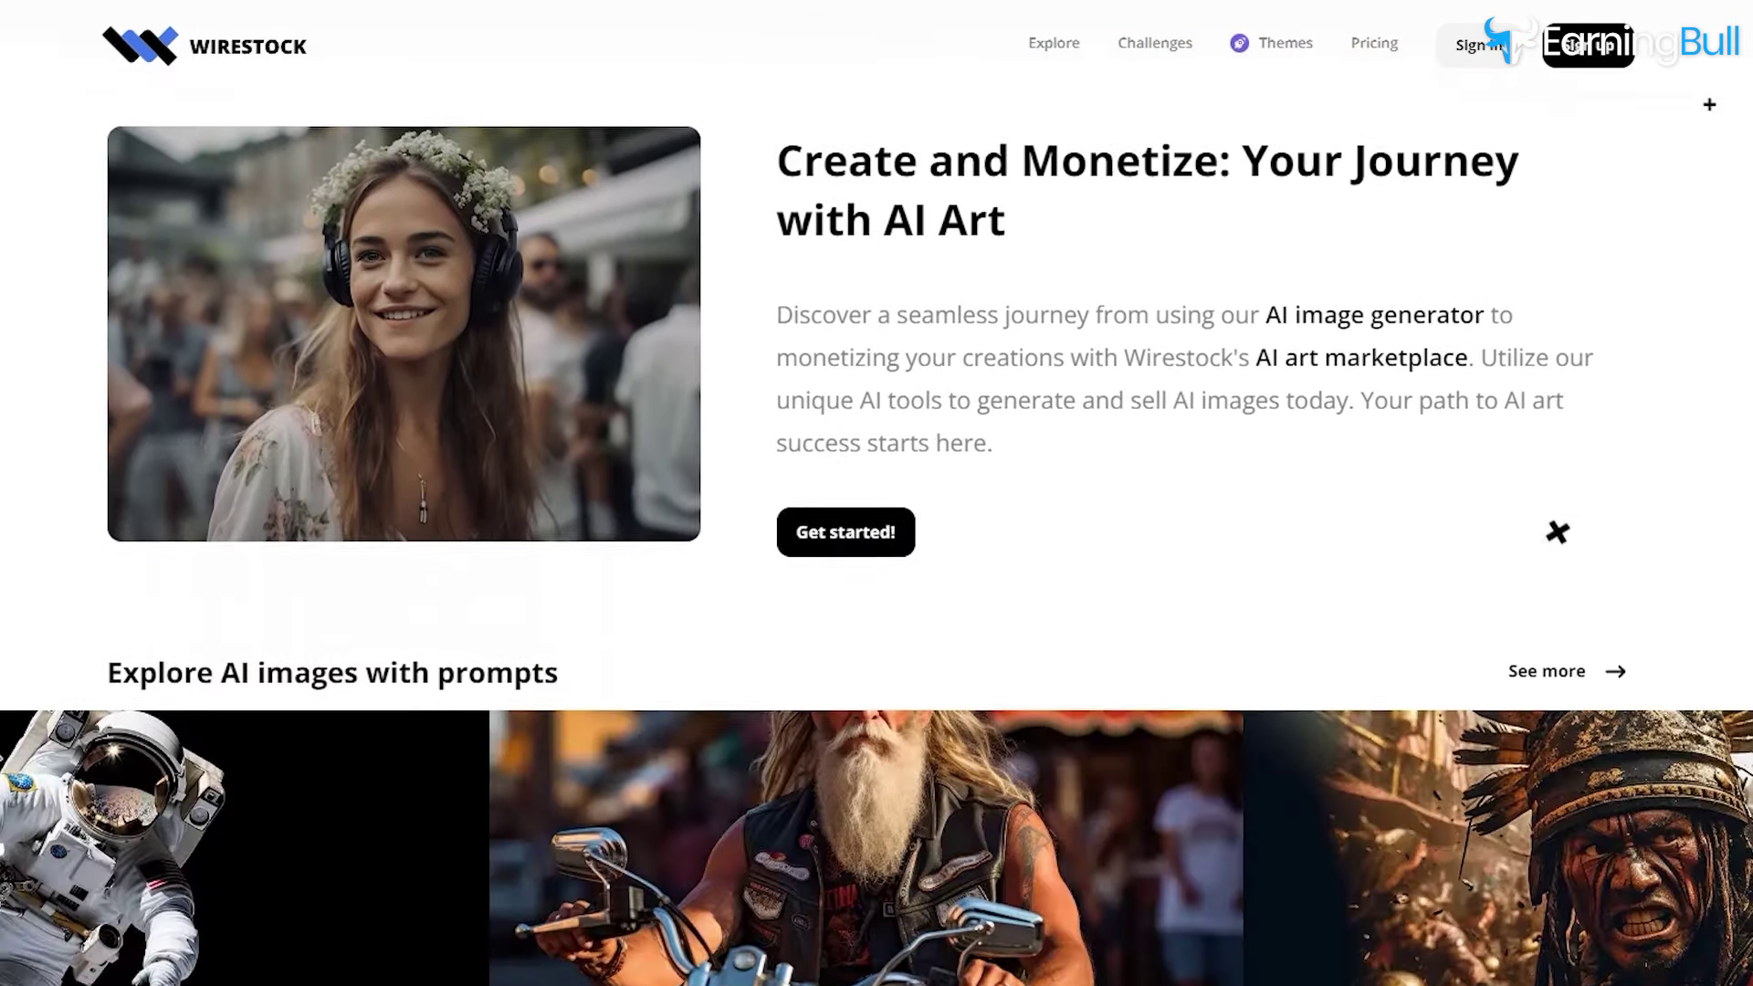
pyautogui.scroll(-7, 877, 494)
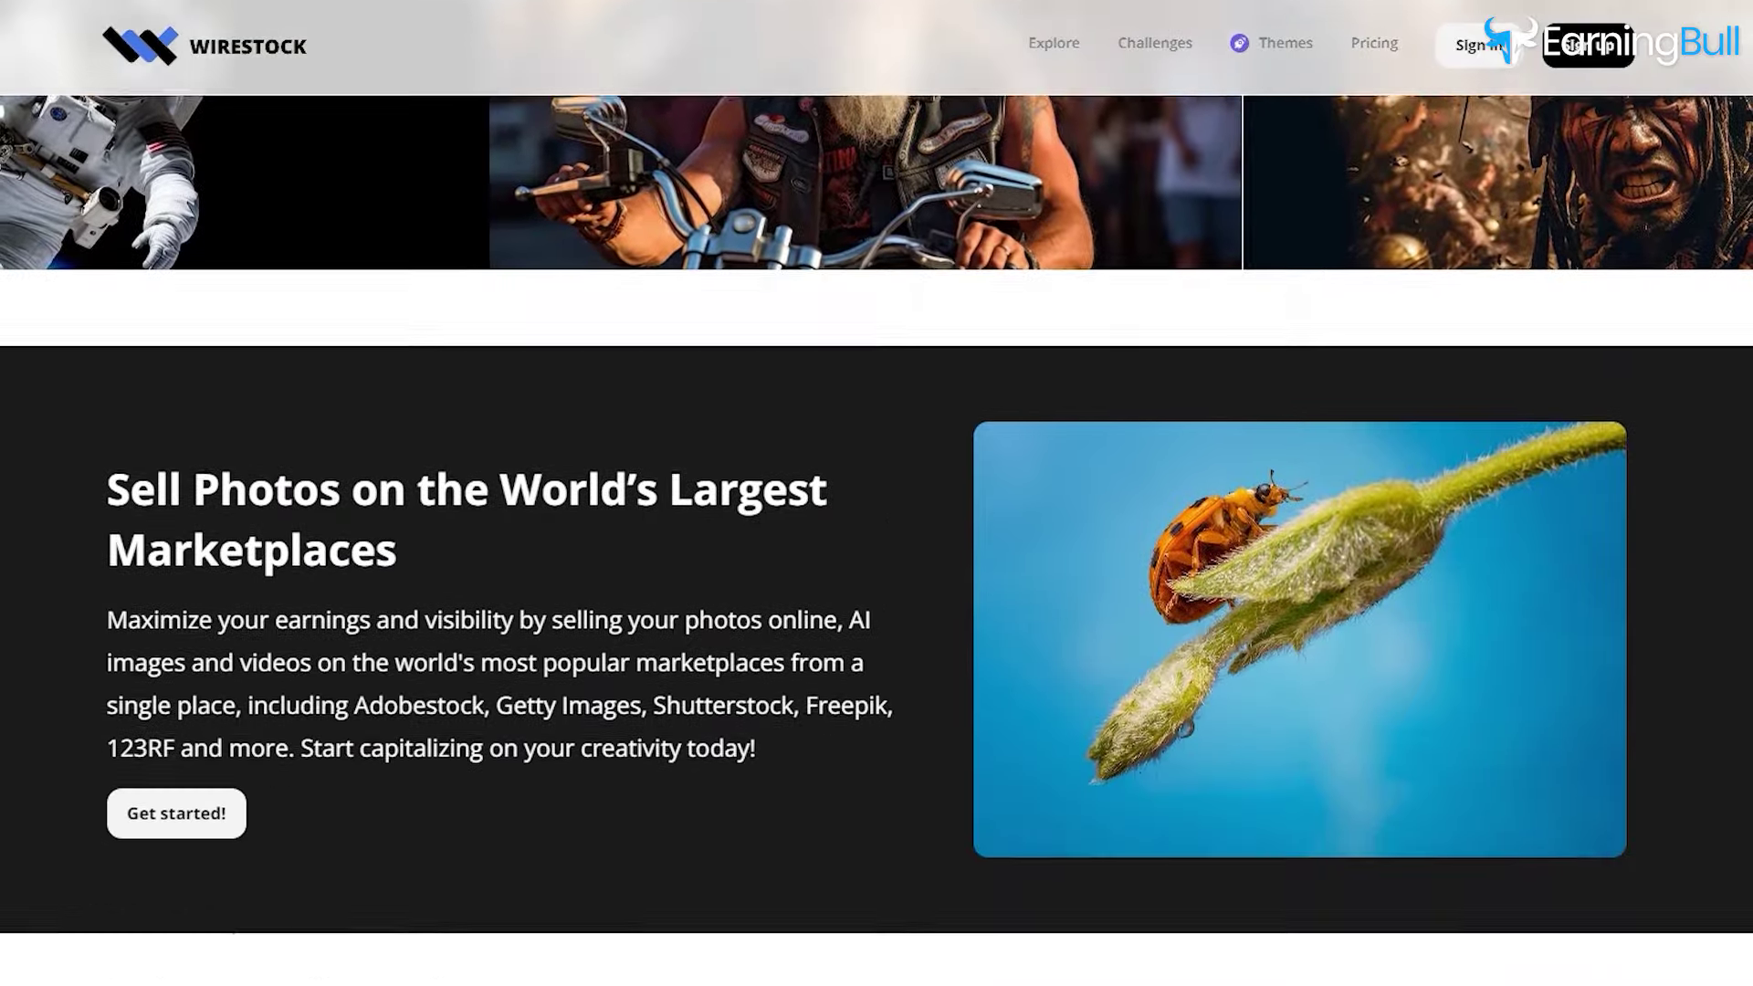
pyautogui.scroll(-10, 877, 493)
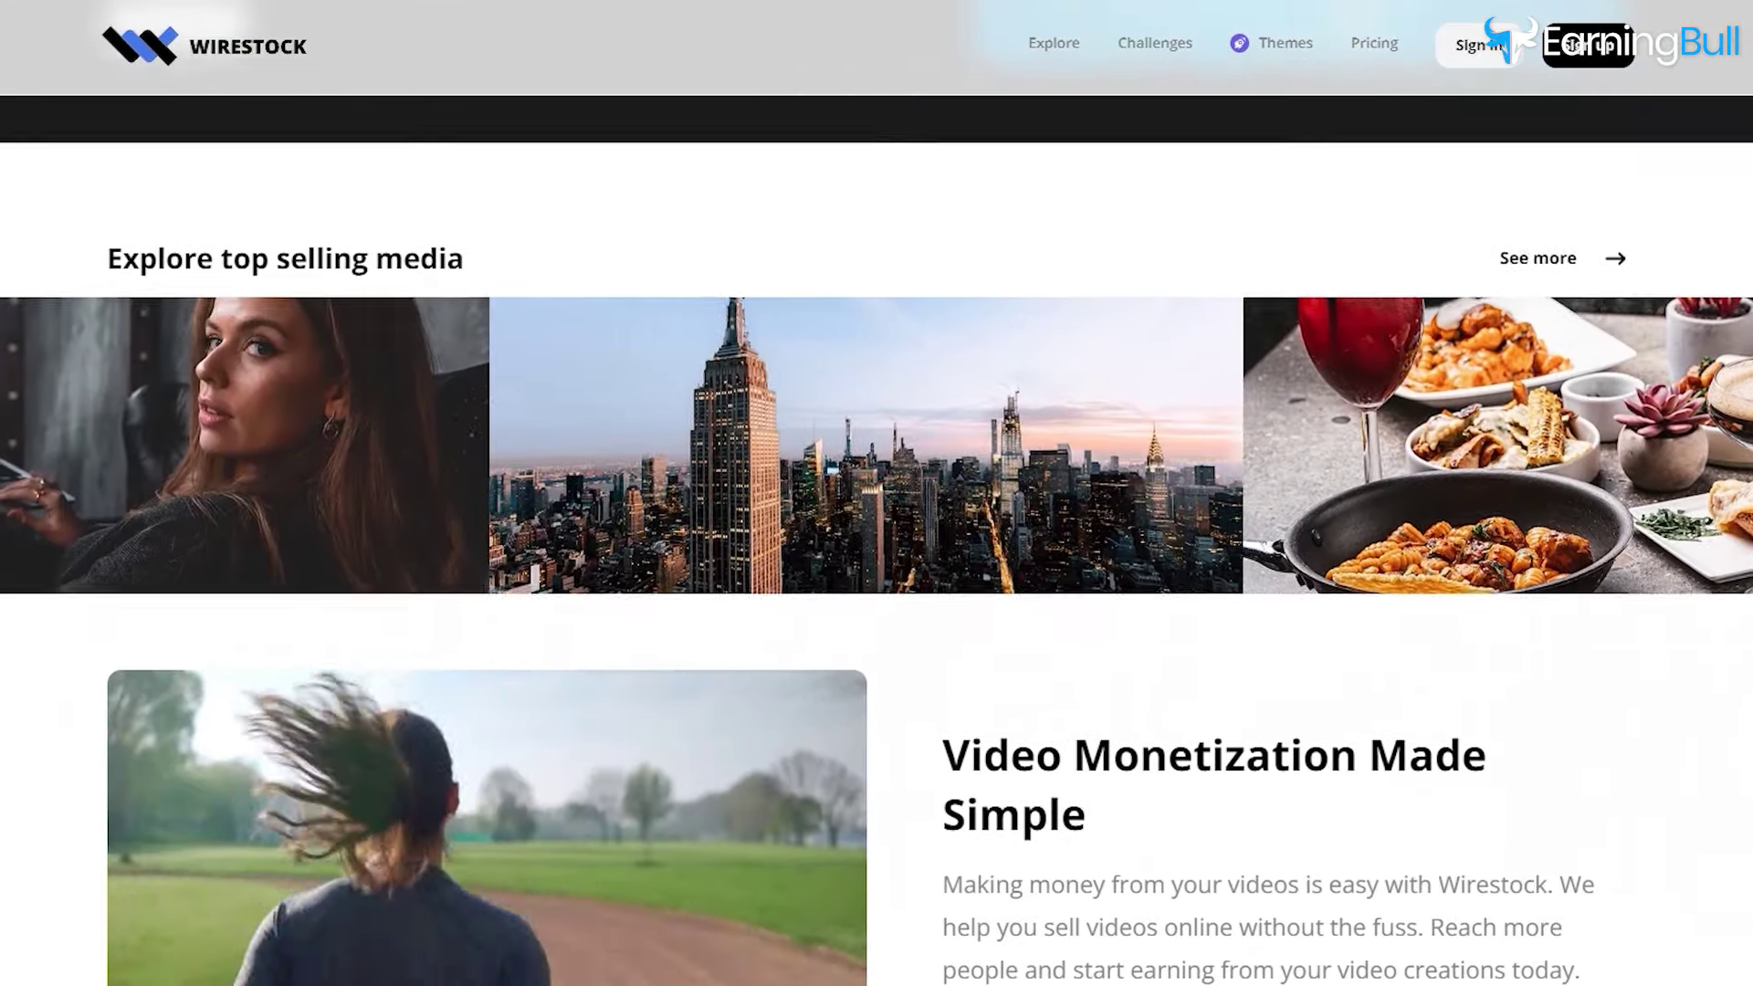
pyautogui.scroll(-11, 876, 493)
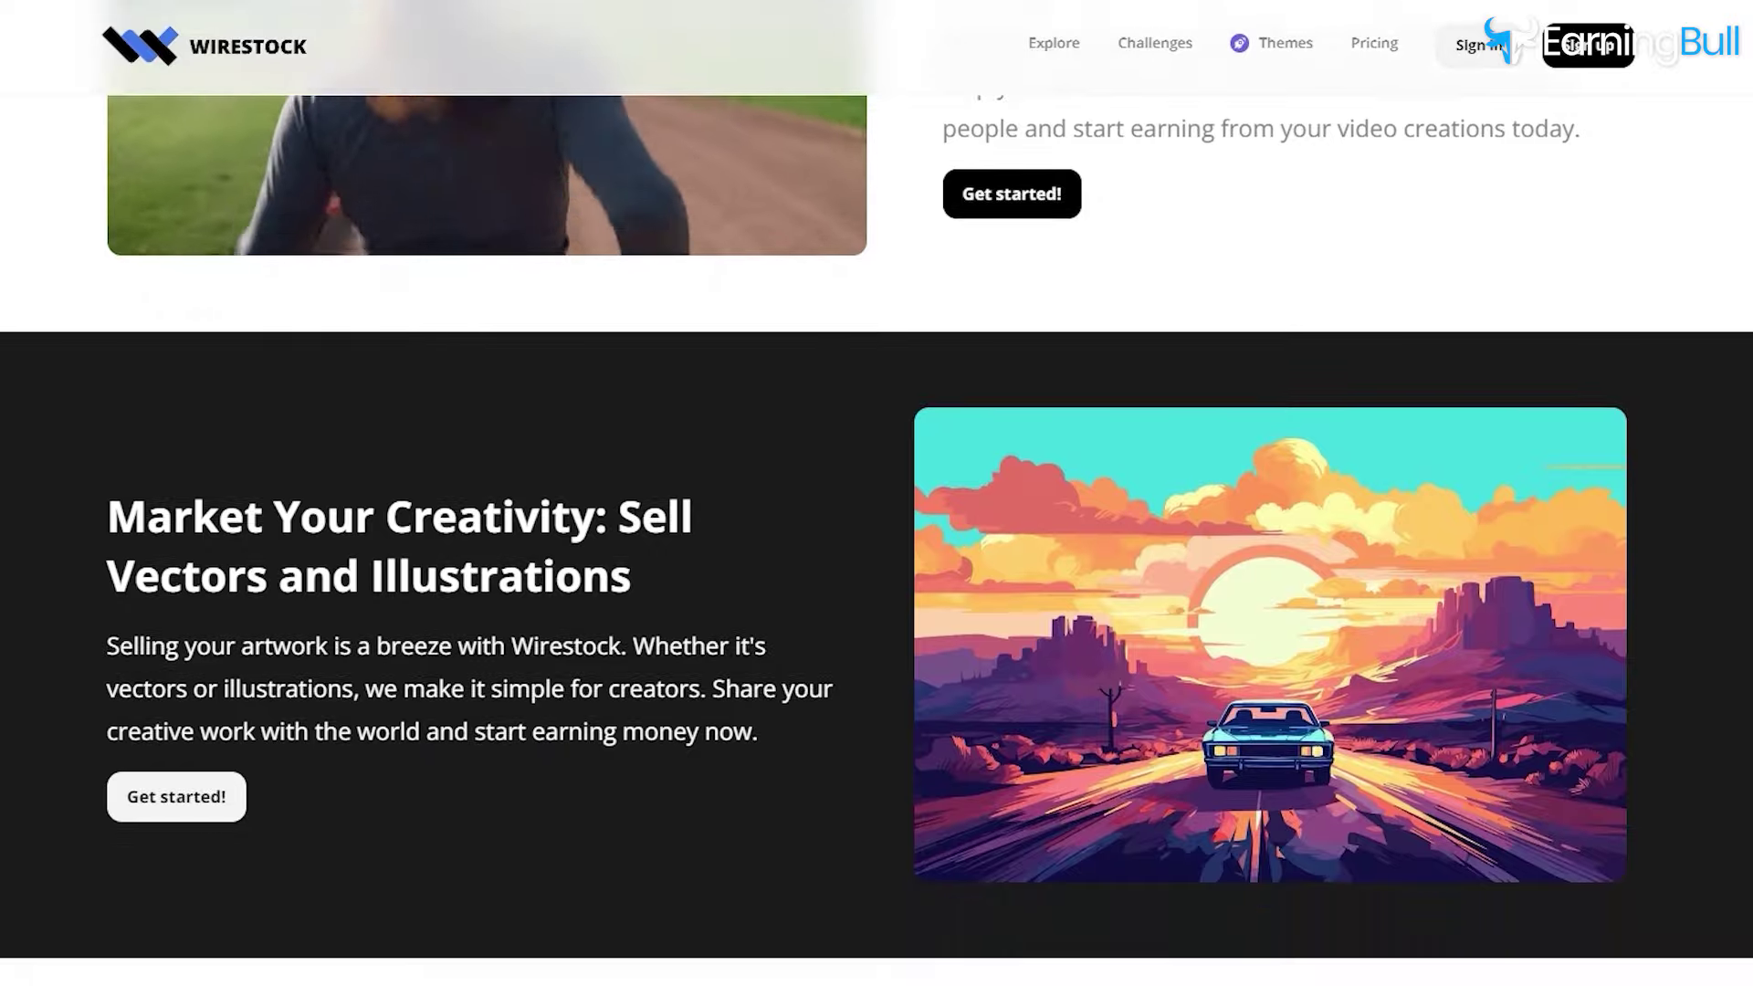
pyautogui.scroll(-7, 877, 493)
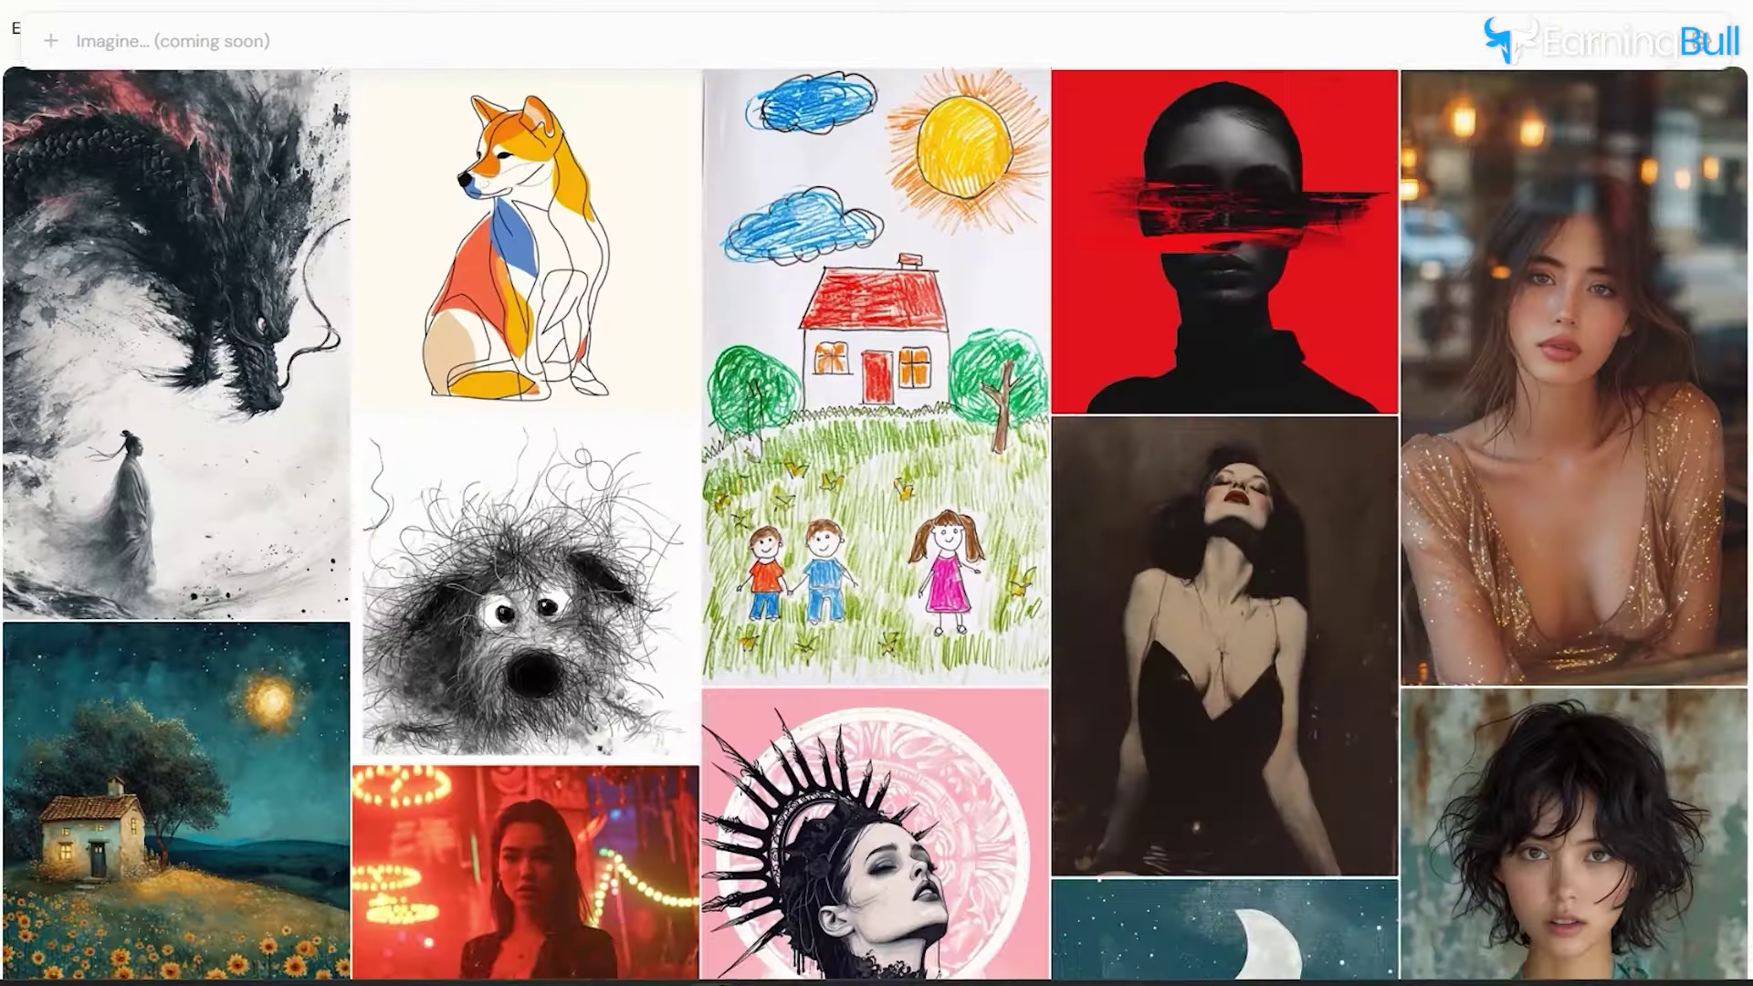
# - Scroll the Midjourney home page and start signing in
pyautogui.scroll(-6, 877, 511)
pyautogui.scroll(-20, 876, 512)
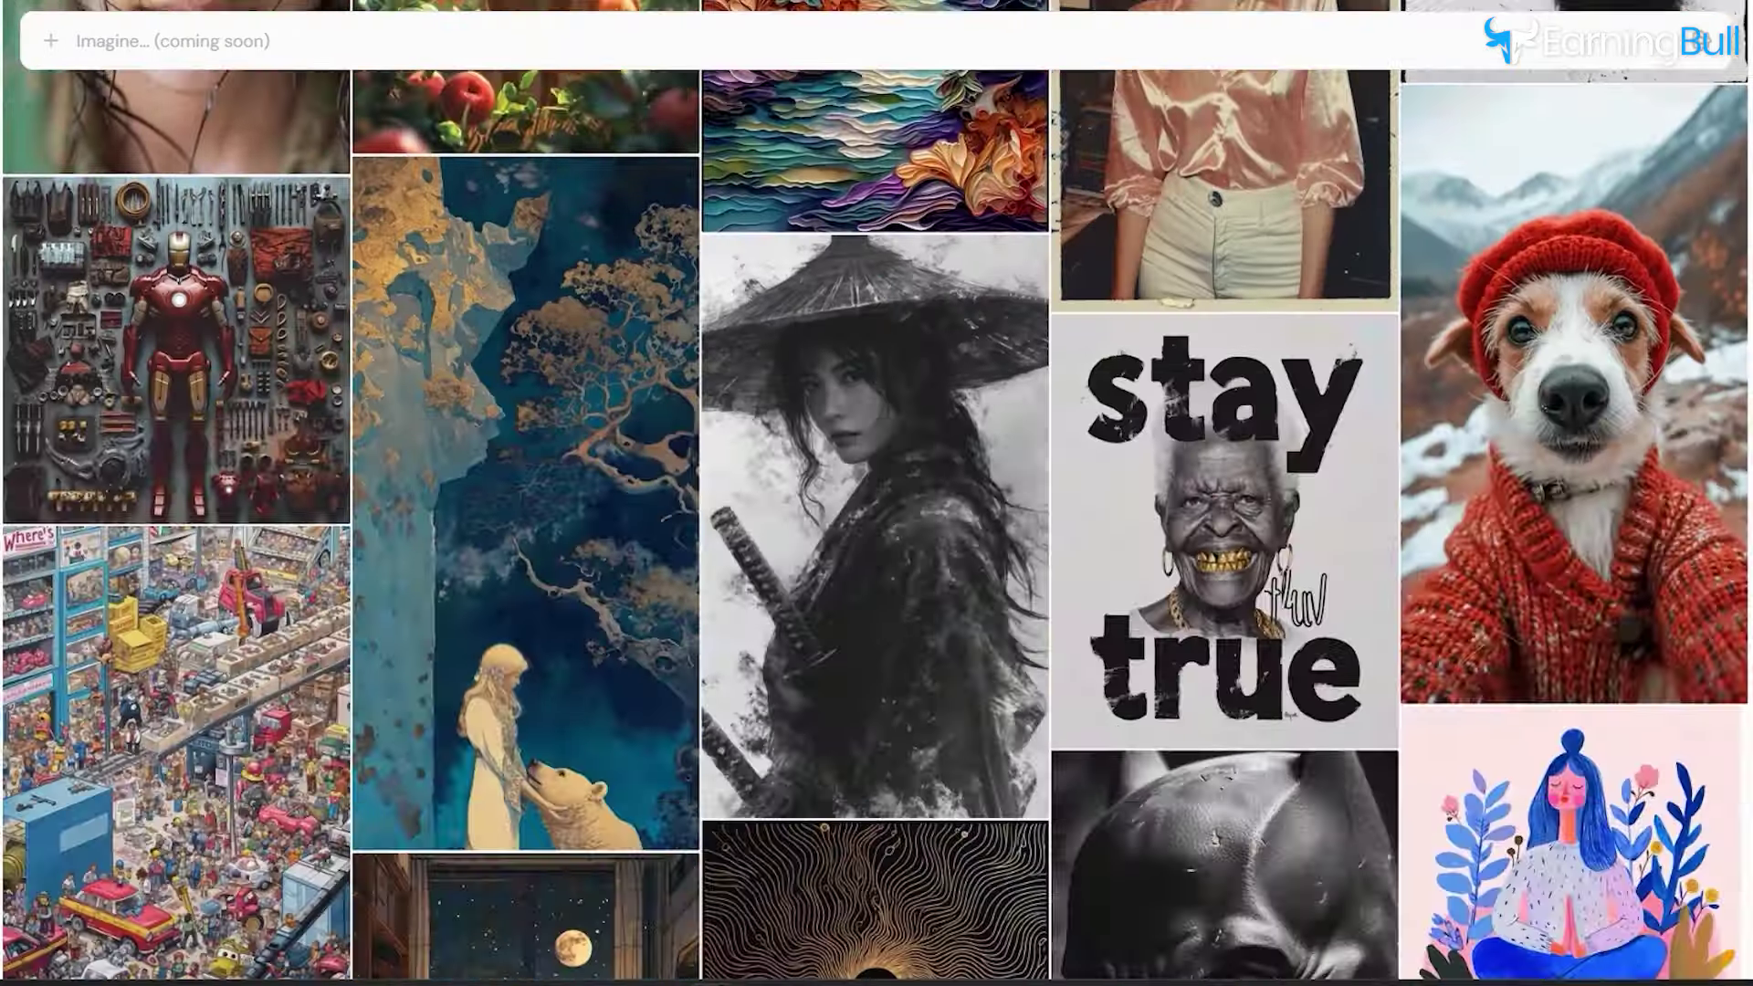
pyautogui.scroll(-7, 876, 512)
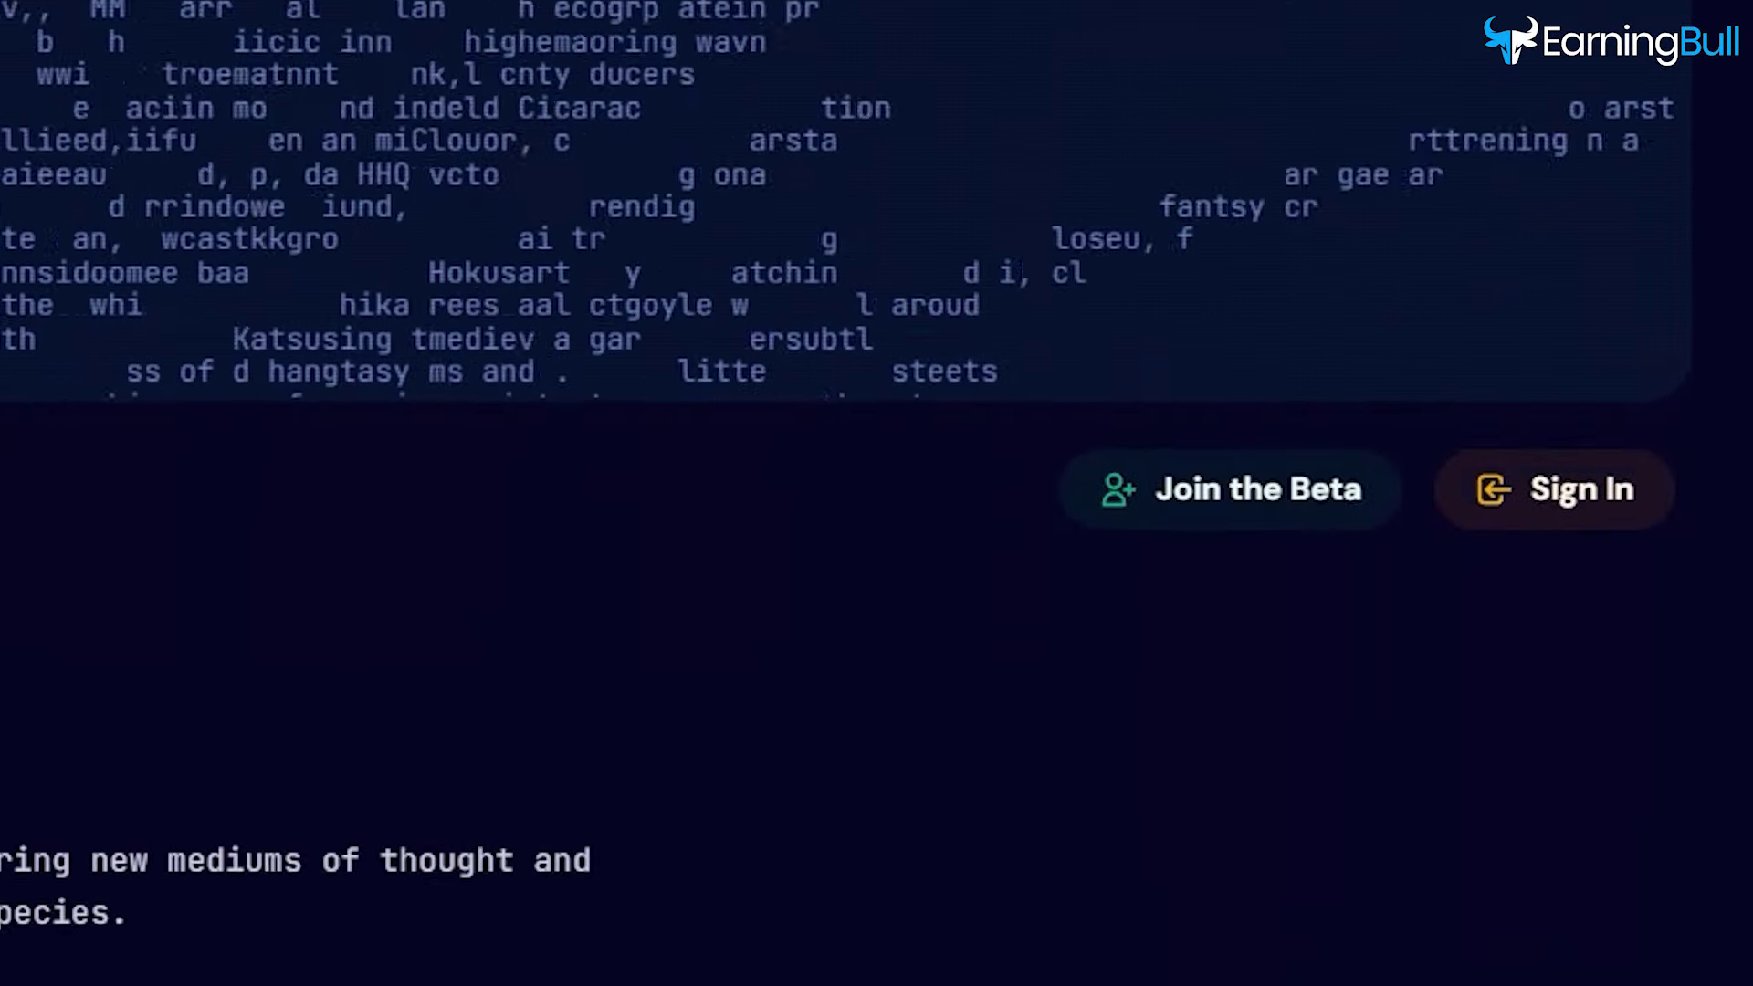
pyautogui.scroll(-5, 1059, 350)
pyautogui.click(1559, 60)
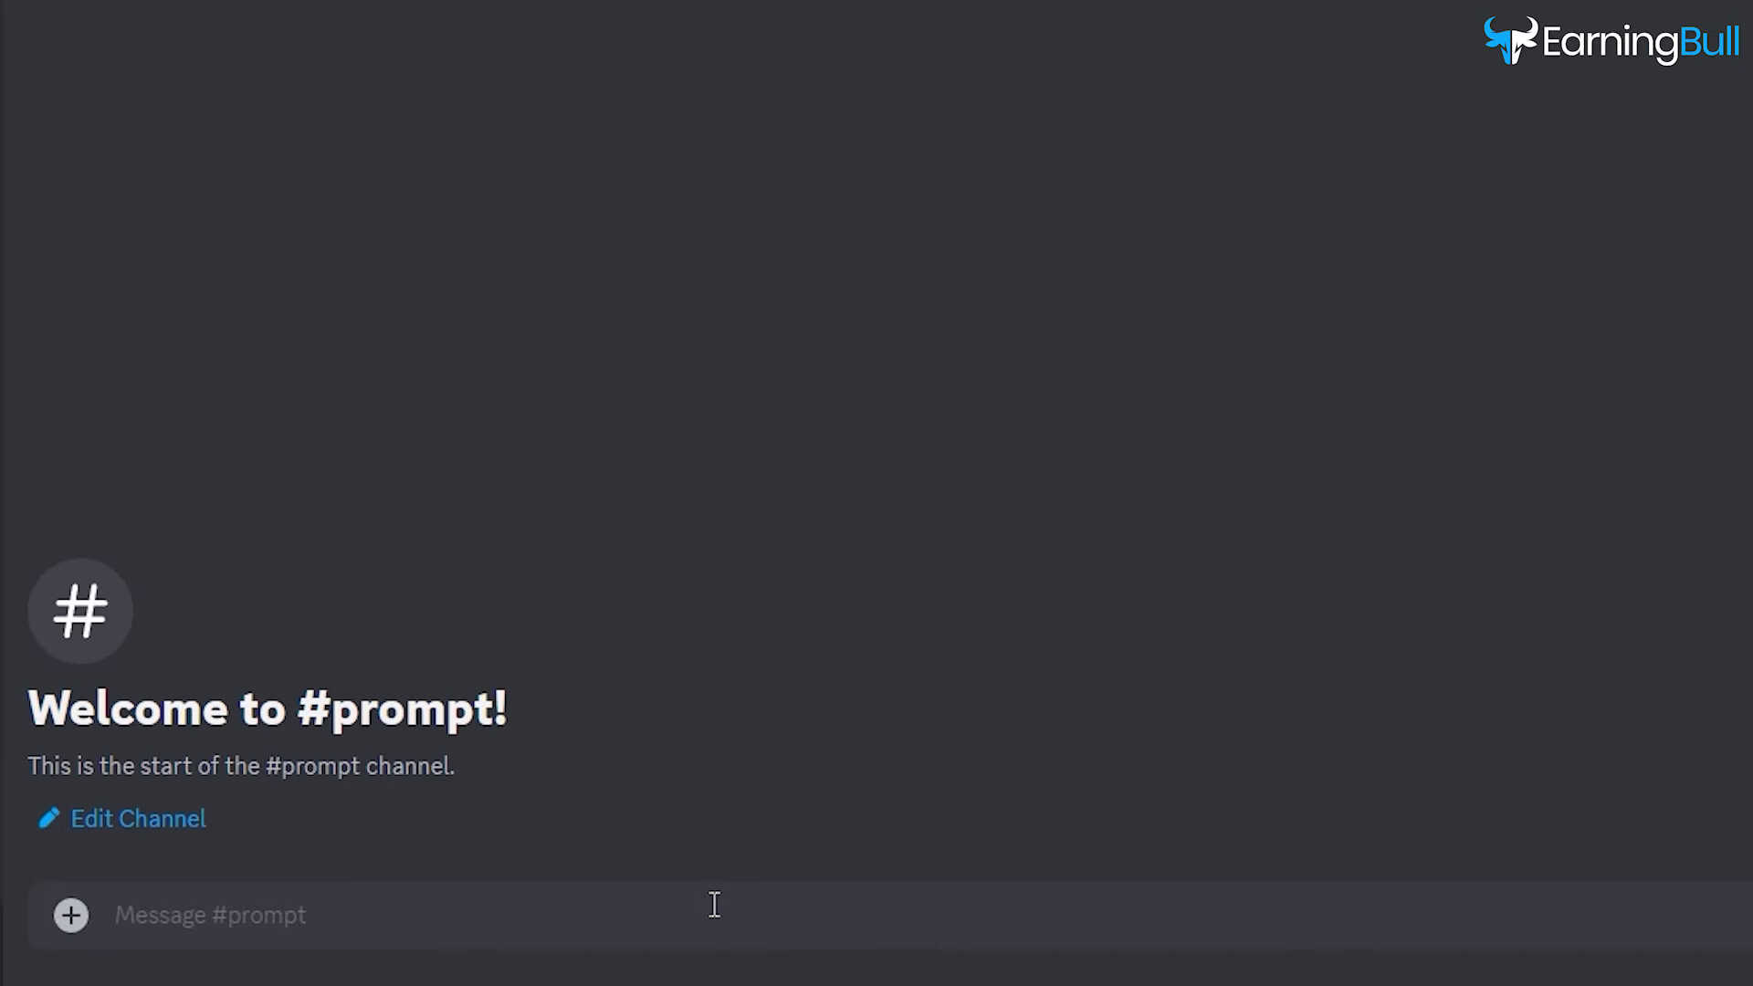
# - Submit the /imagine prompt 'French house with lake --ar 3:2'
pyautogui.write('/i')
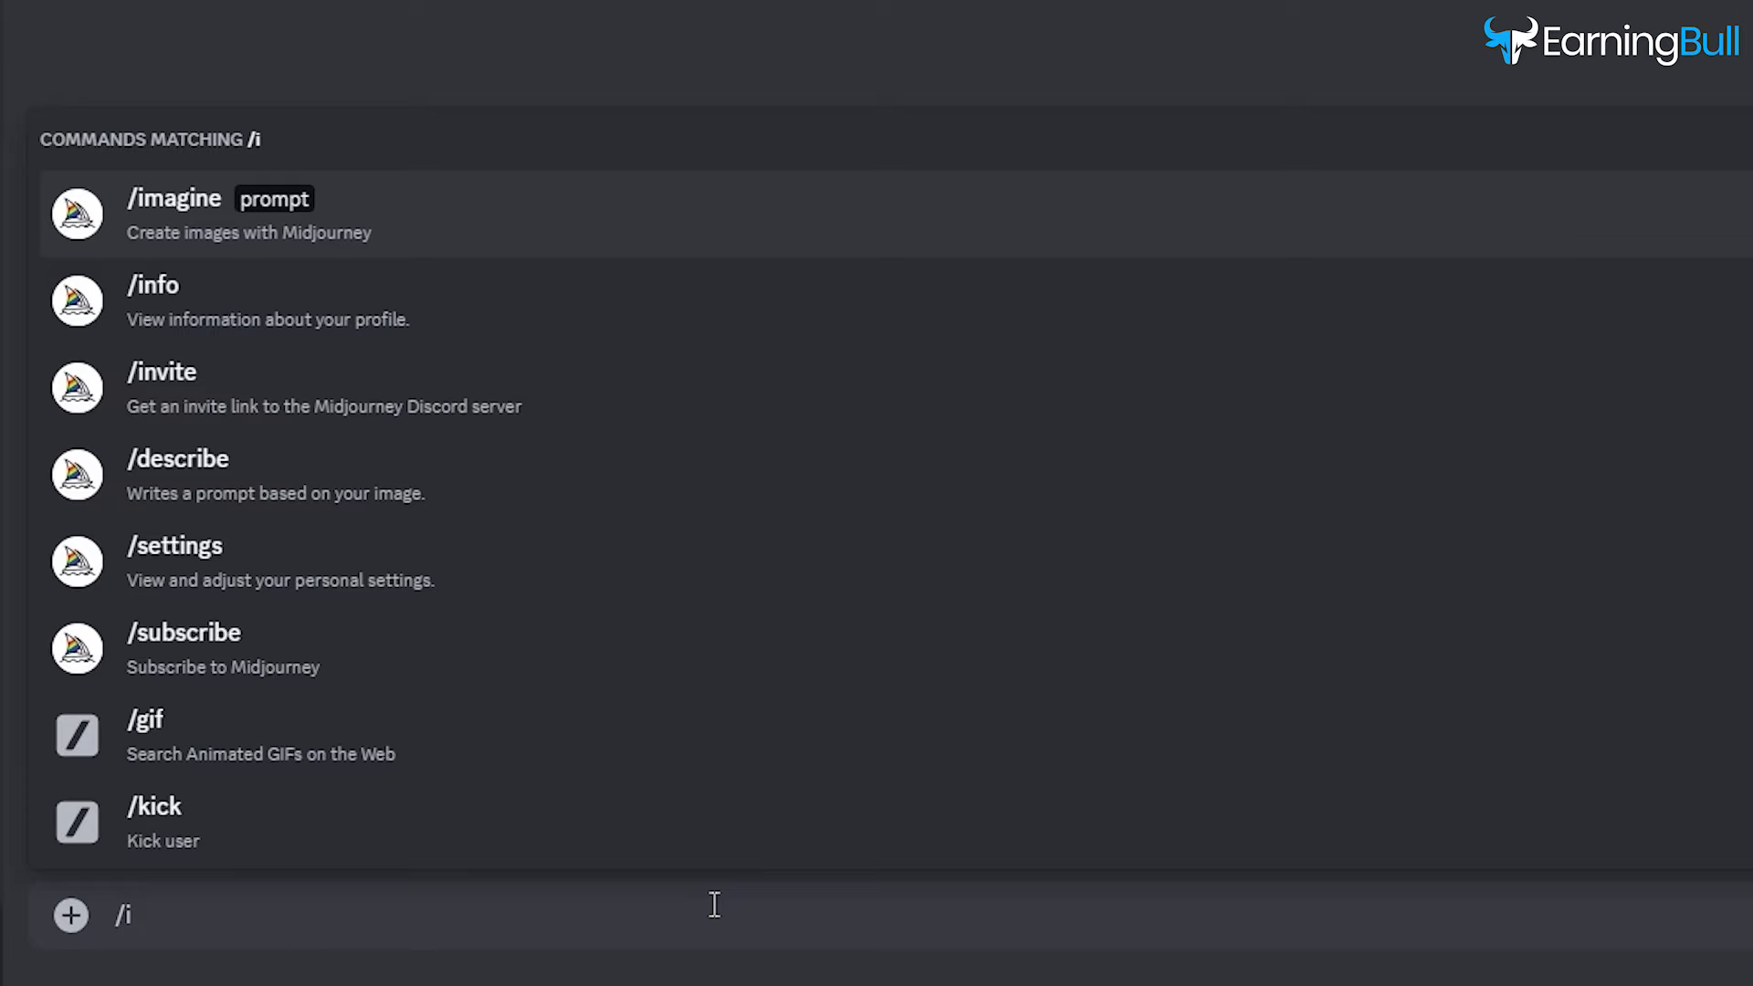
pyautogui.press('Tab')
pyautogui.write('French house with lake --ar 3:2')
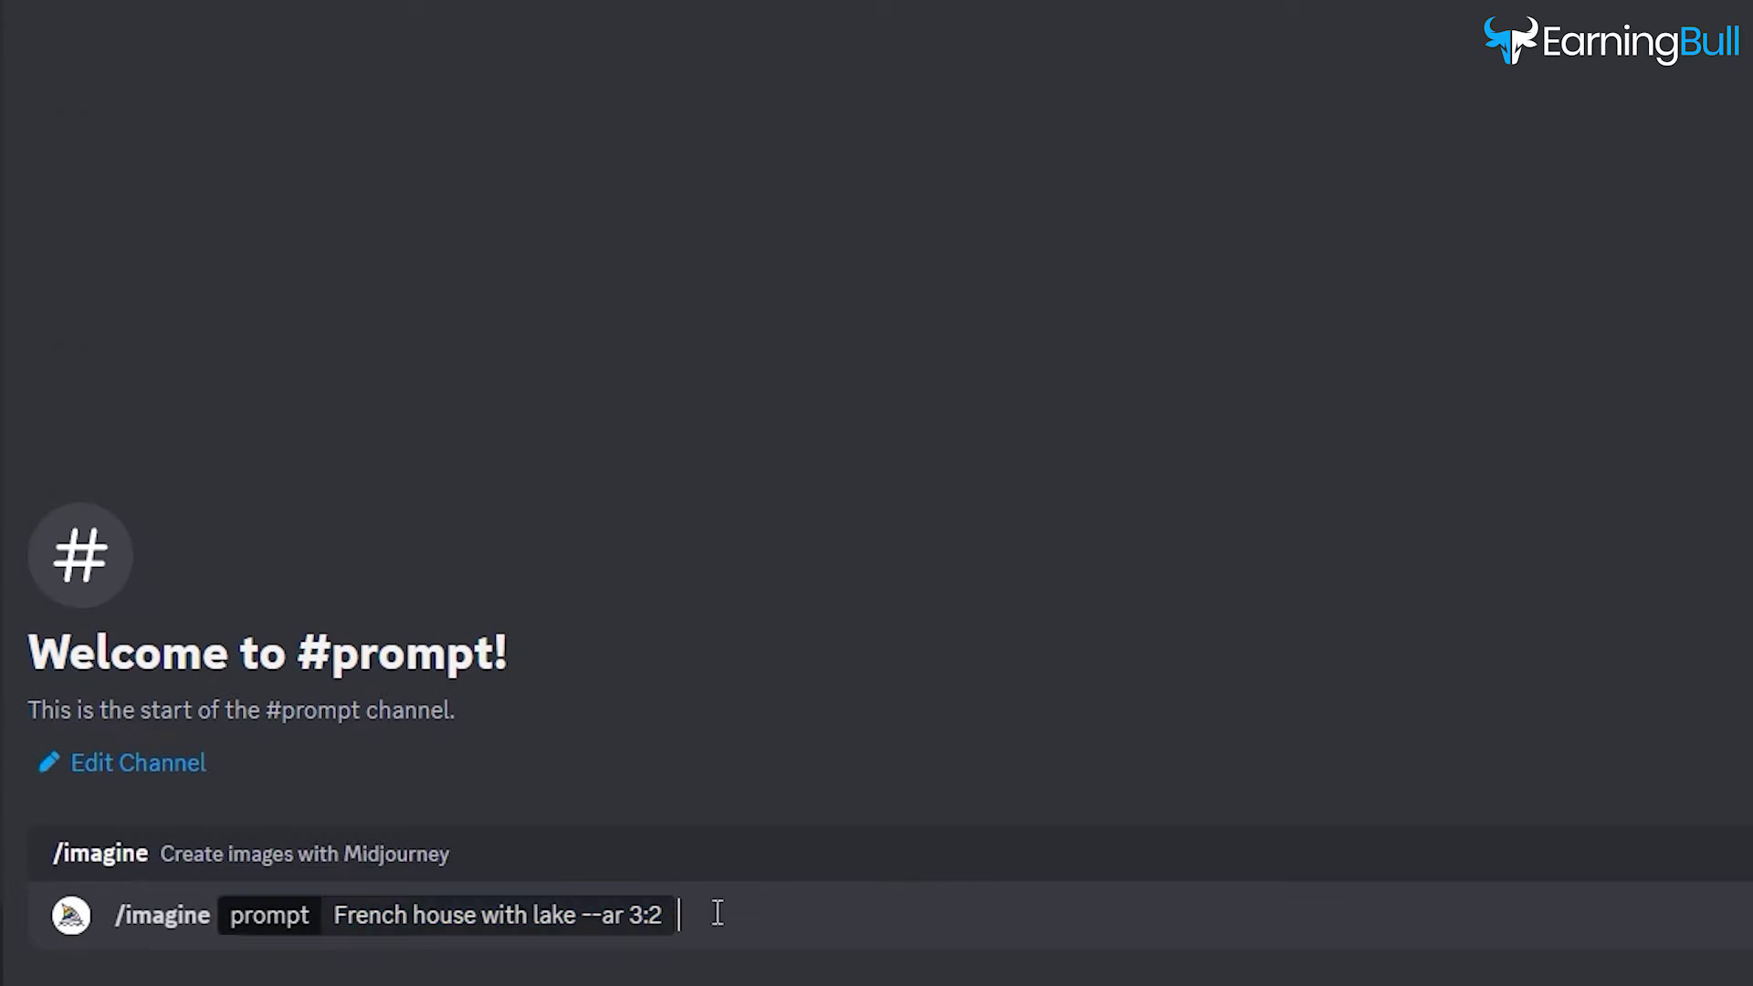
pyautogui.press('Return')
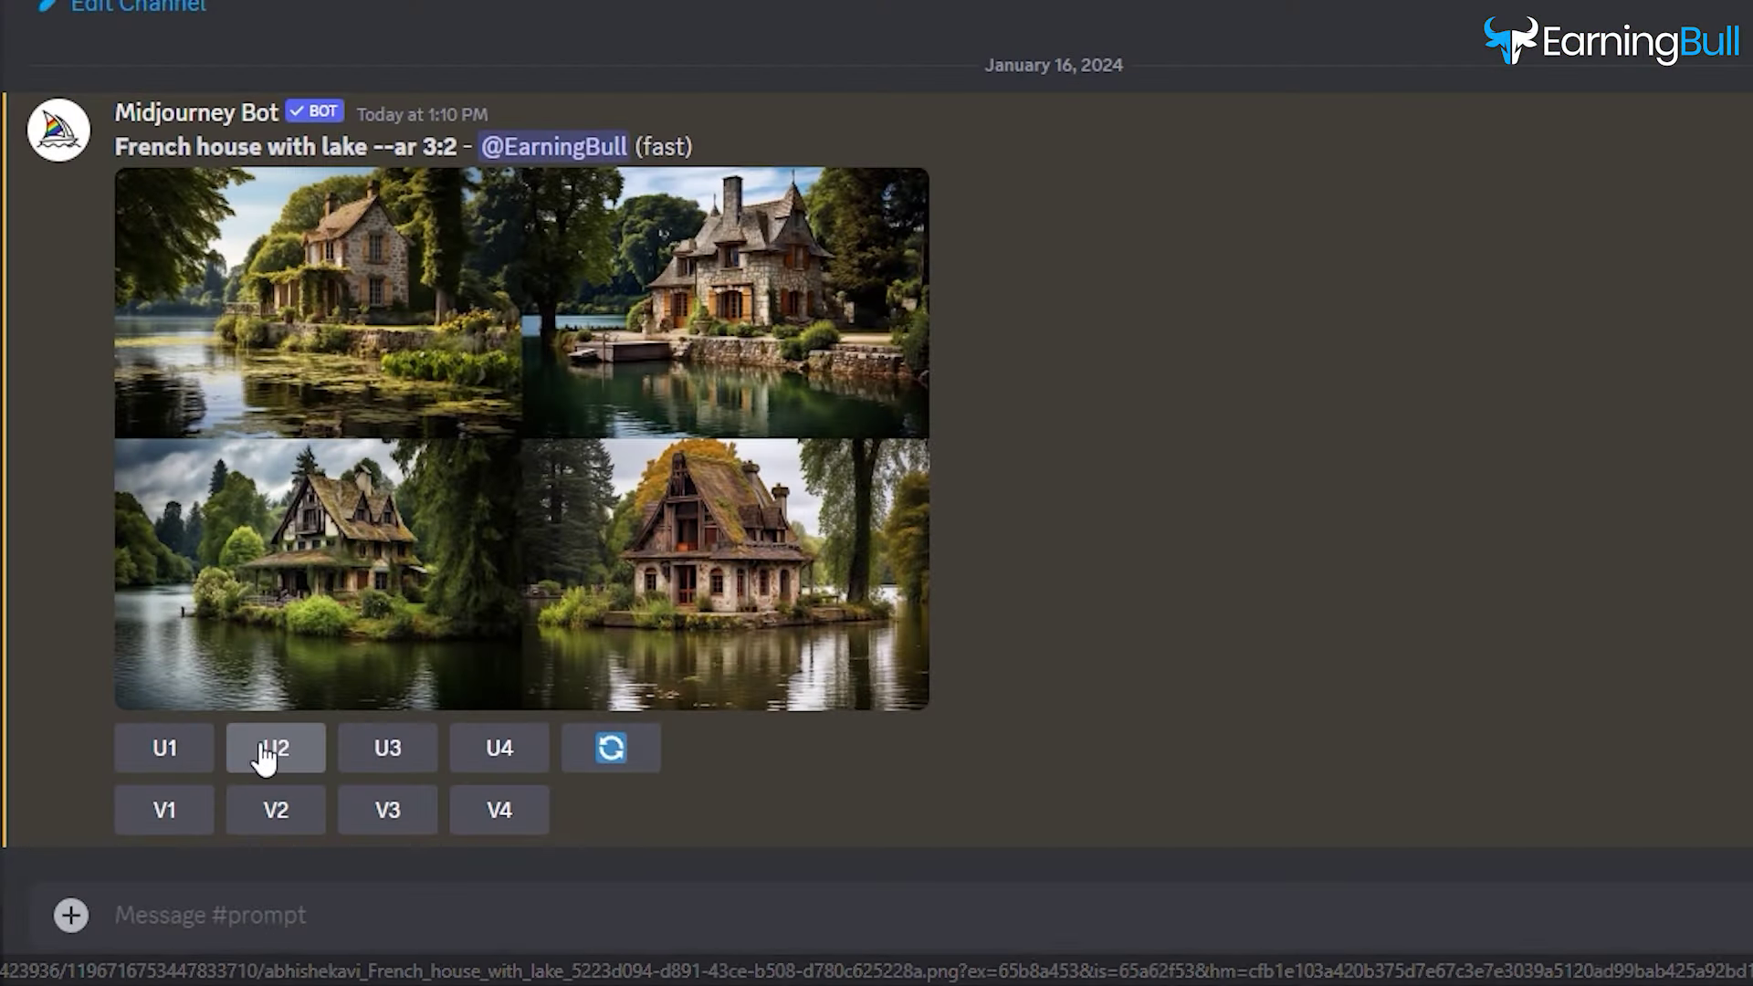
# - Upscale the second house image (U2) and open it on midjourney.com
pyautogui.click(269, 750)
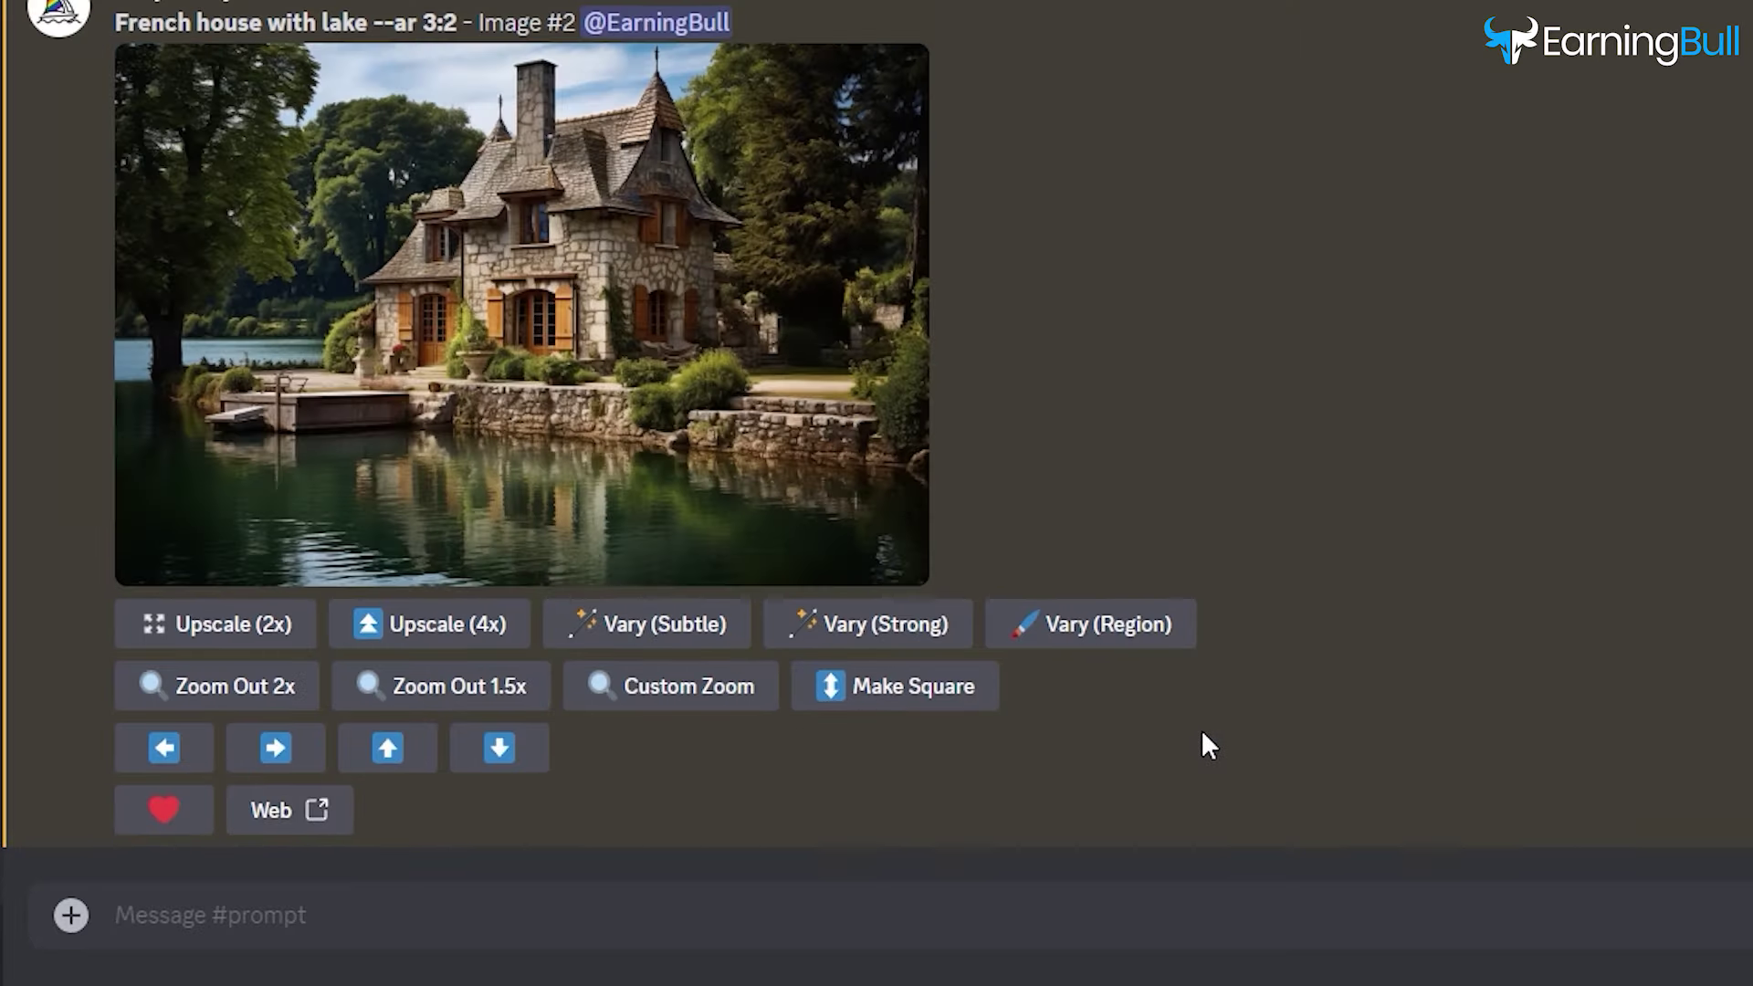
pyautogui.click(283, 810)
pyautogui.click(1214, 716)
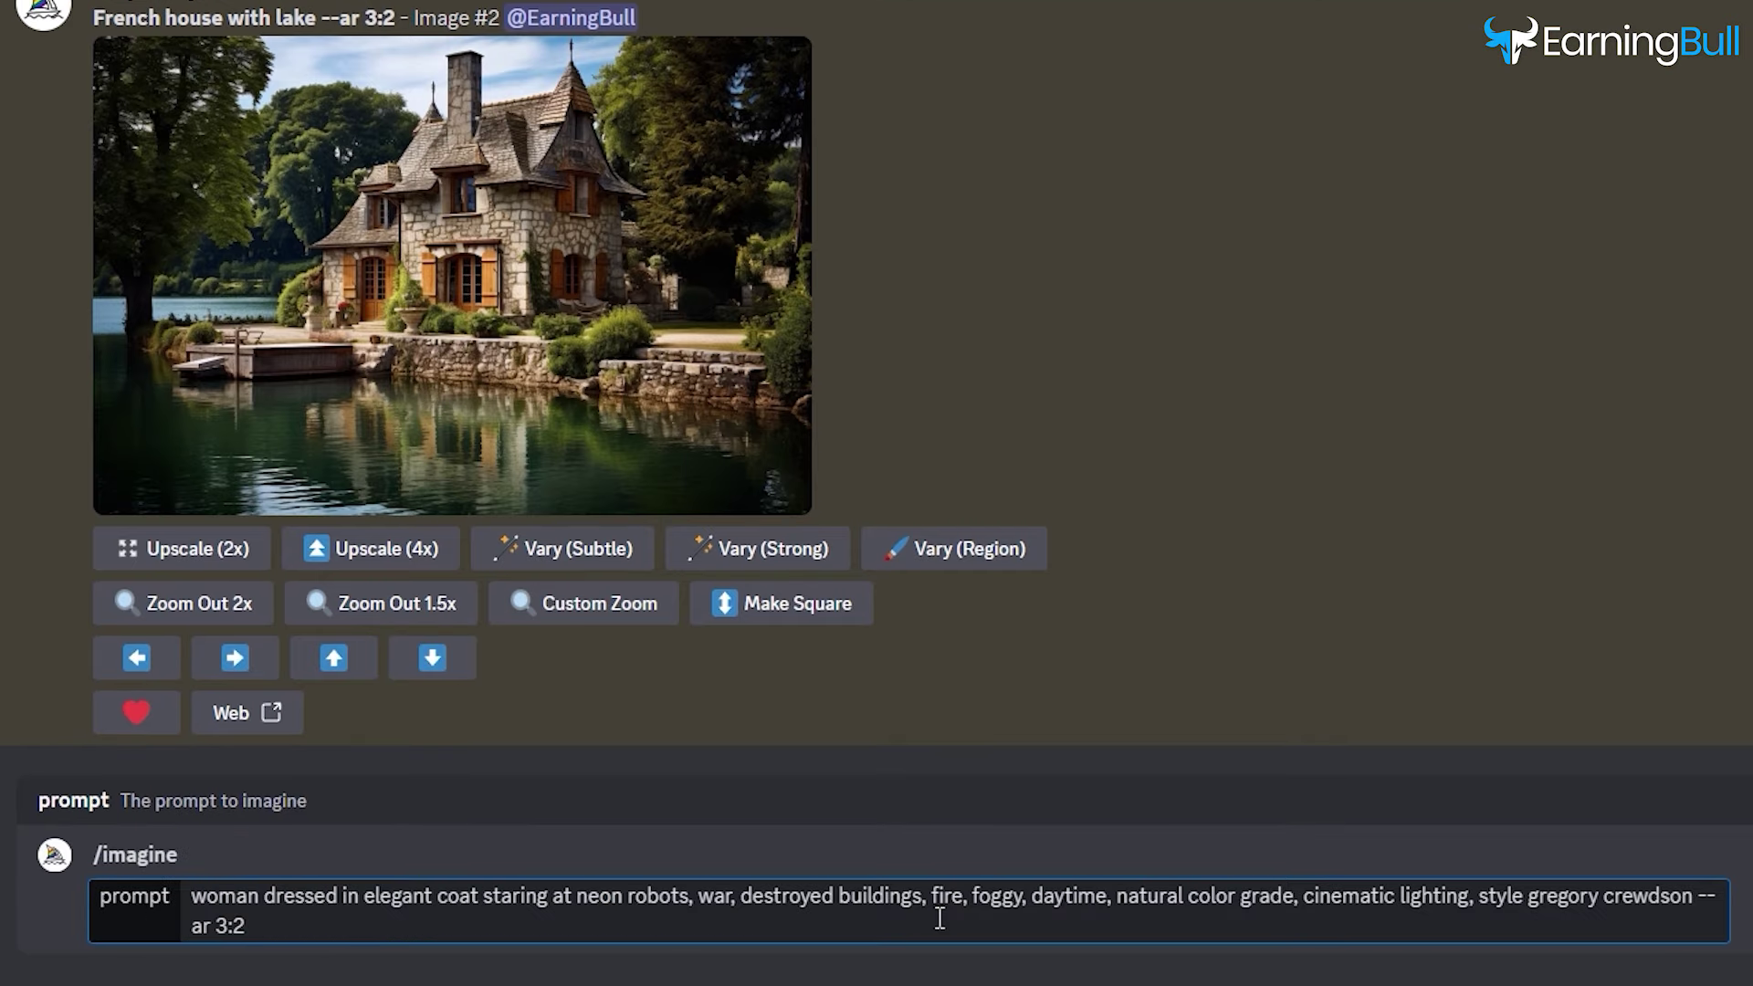
# - Submit the prompt of a woman in an elegant coat facing neon robots
pyautogui.press('Return')
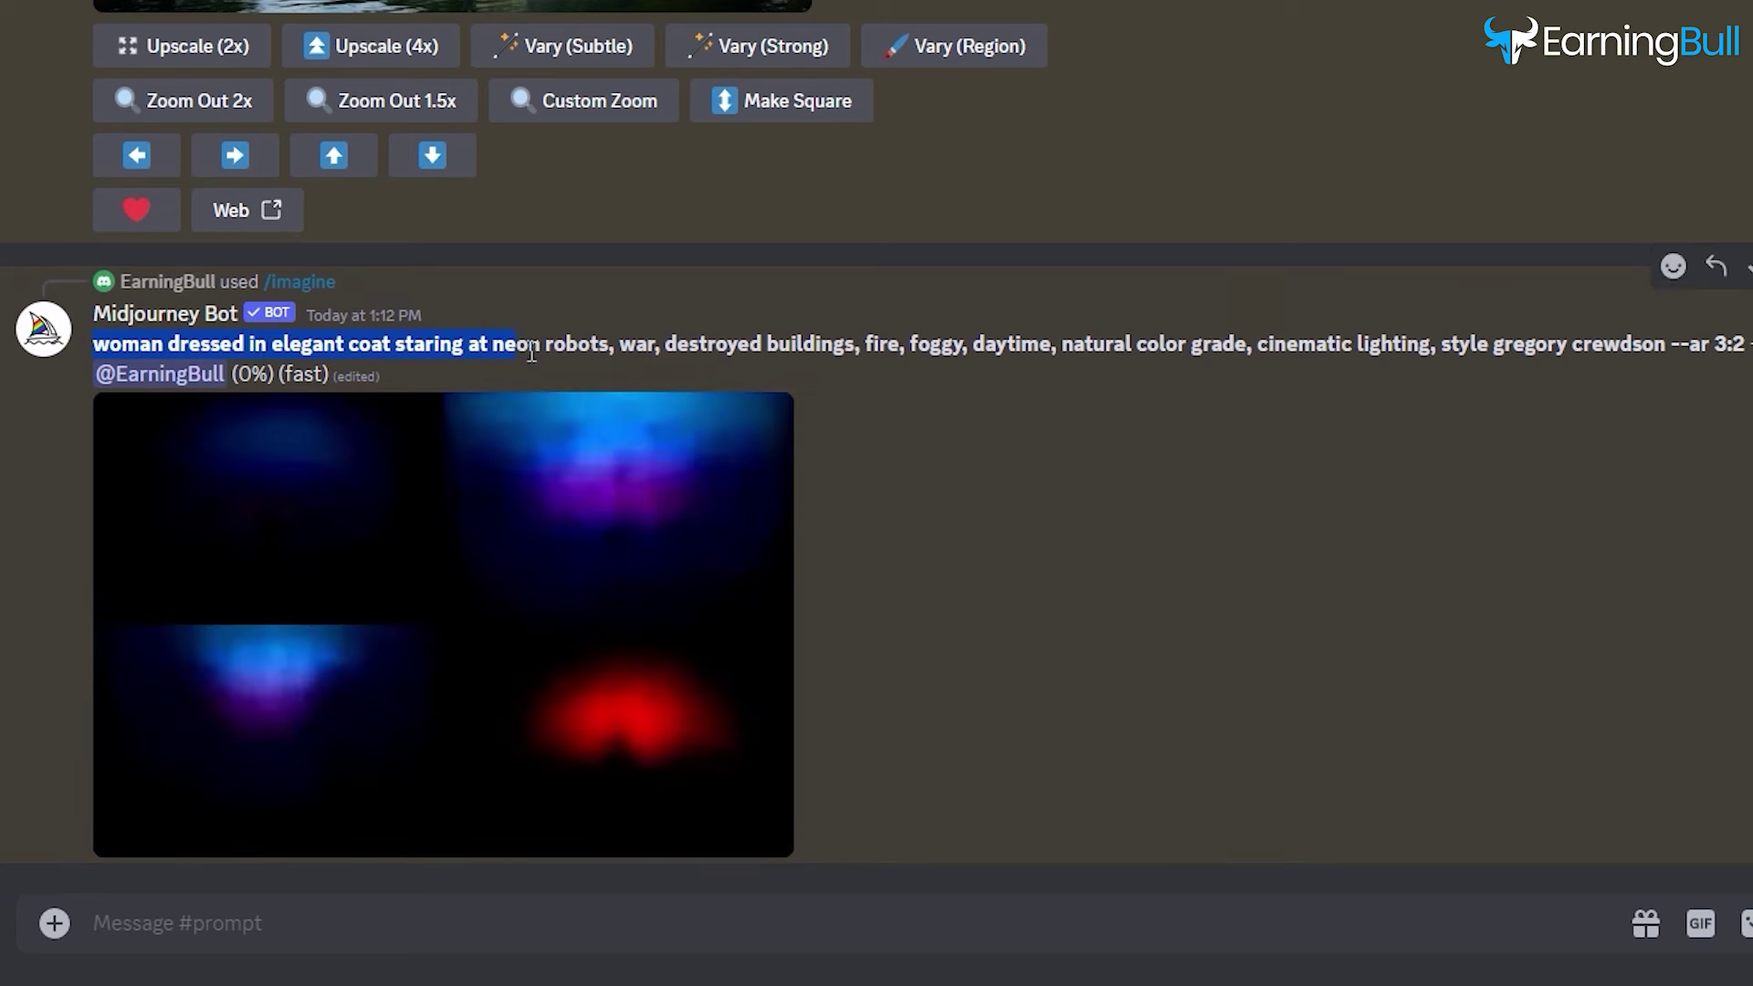
# - Review the neon robots prompt and its finished four-image grid
pyautogui.moveTo(532, 352); pyautogui.dragTo(1251, 486)
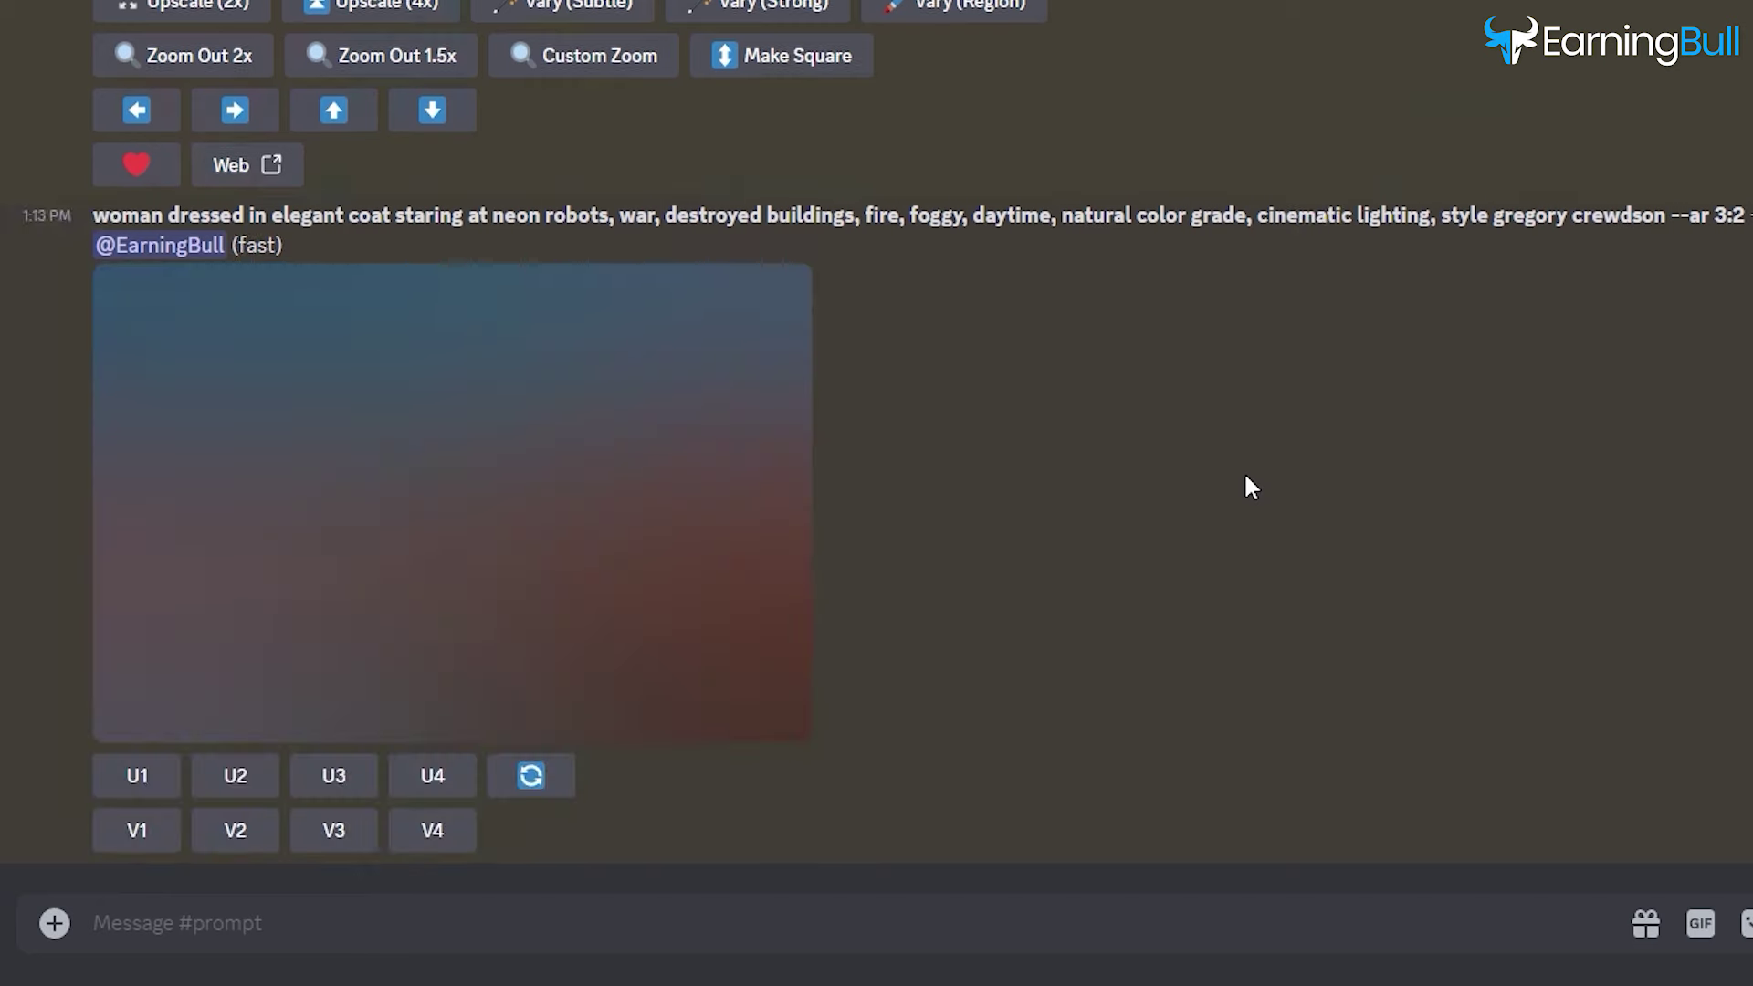
pyautogui.click(452, 470)
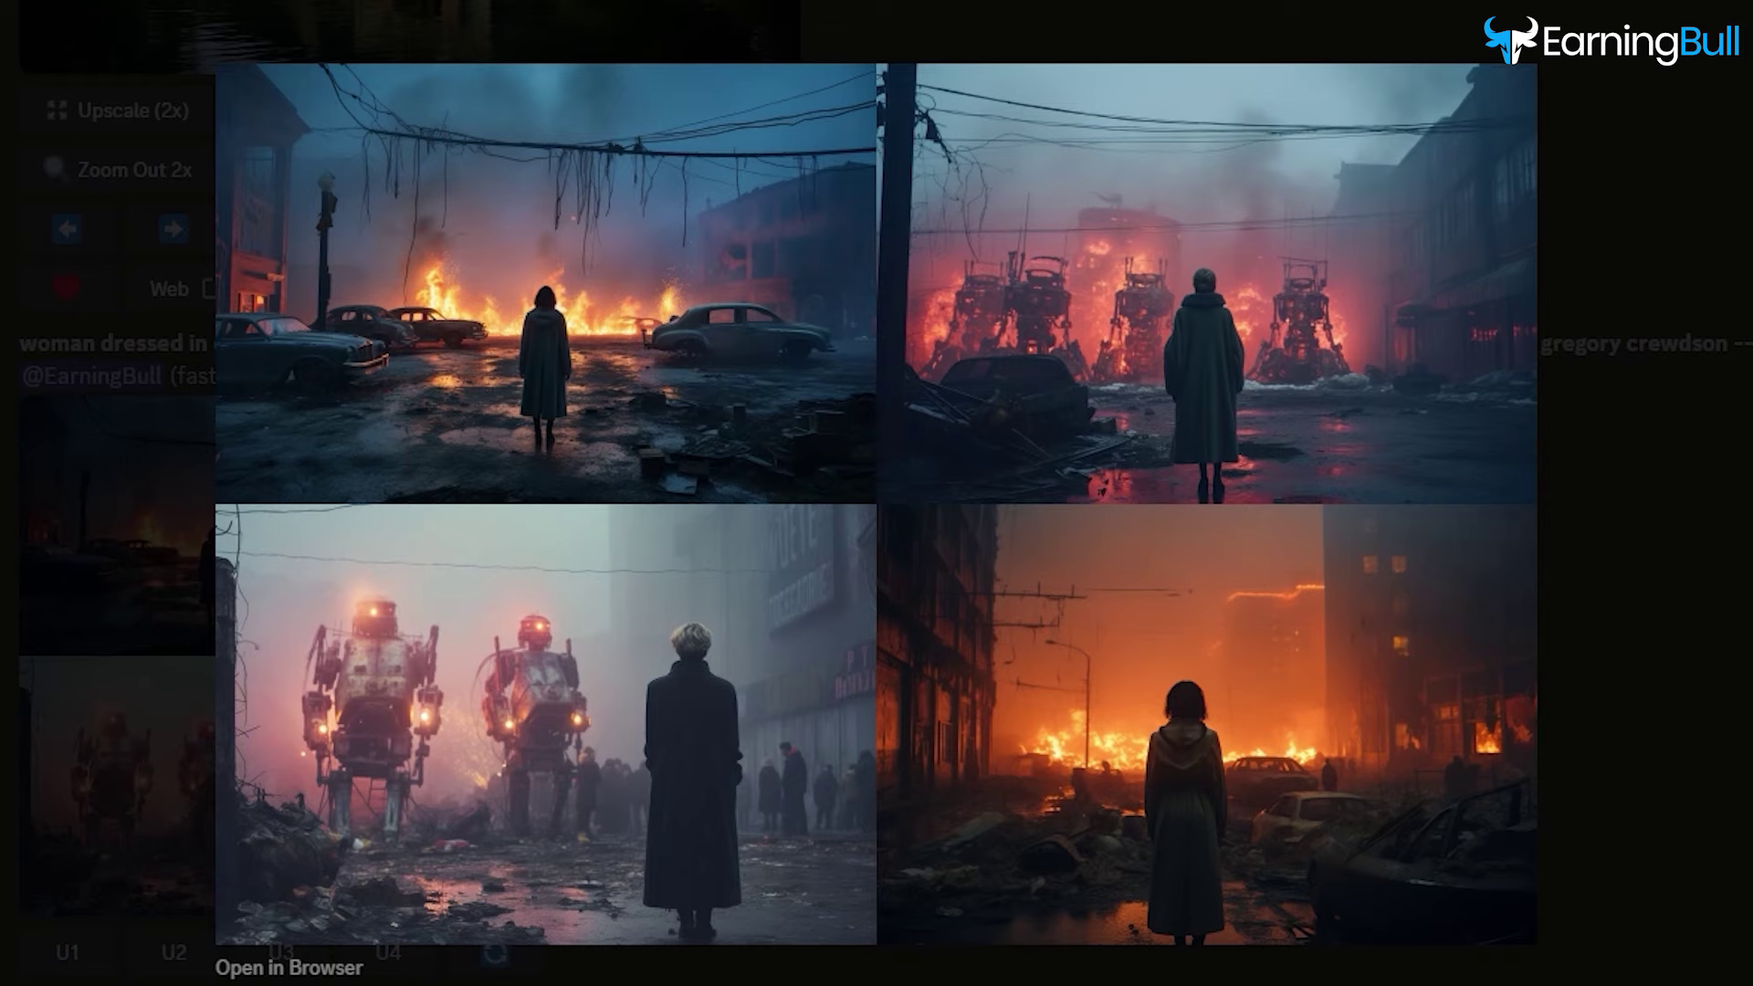
pyautogui.click(1749, 790)
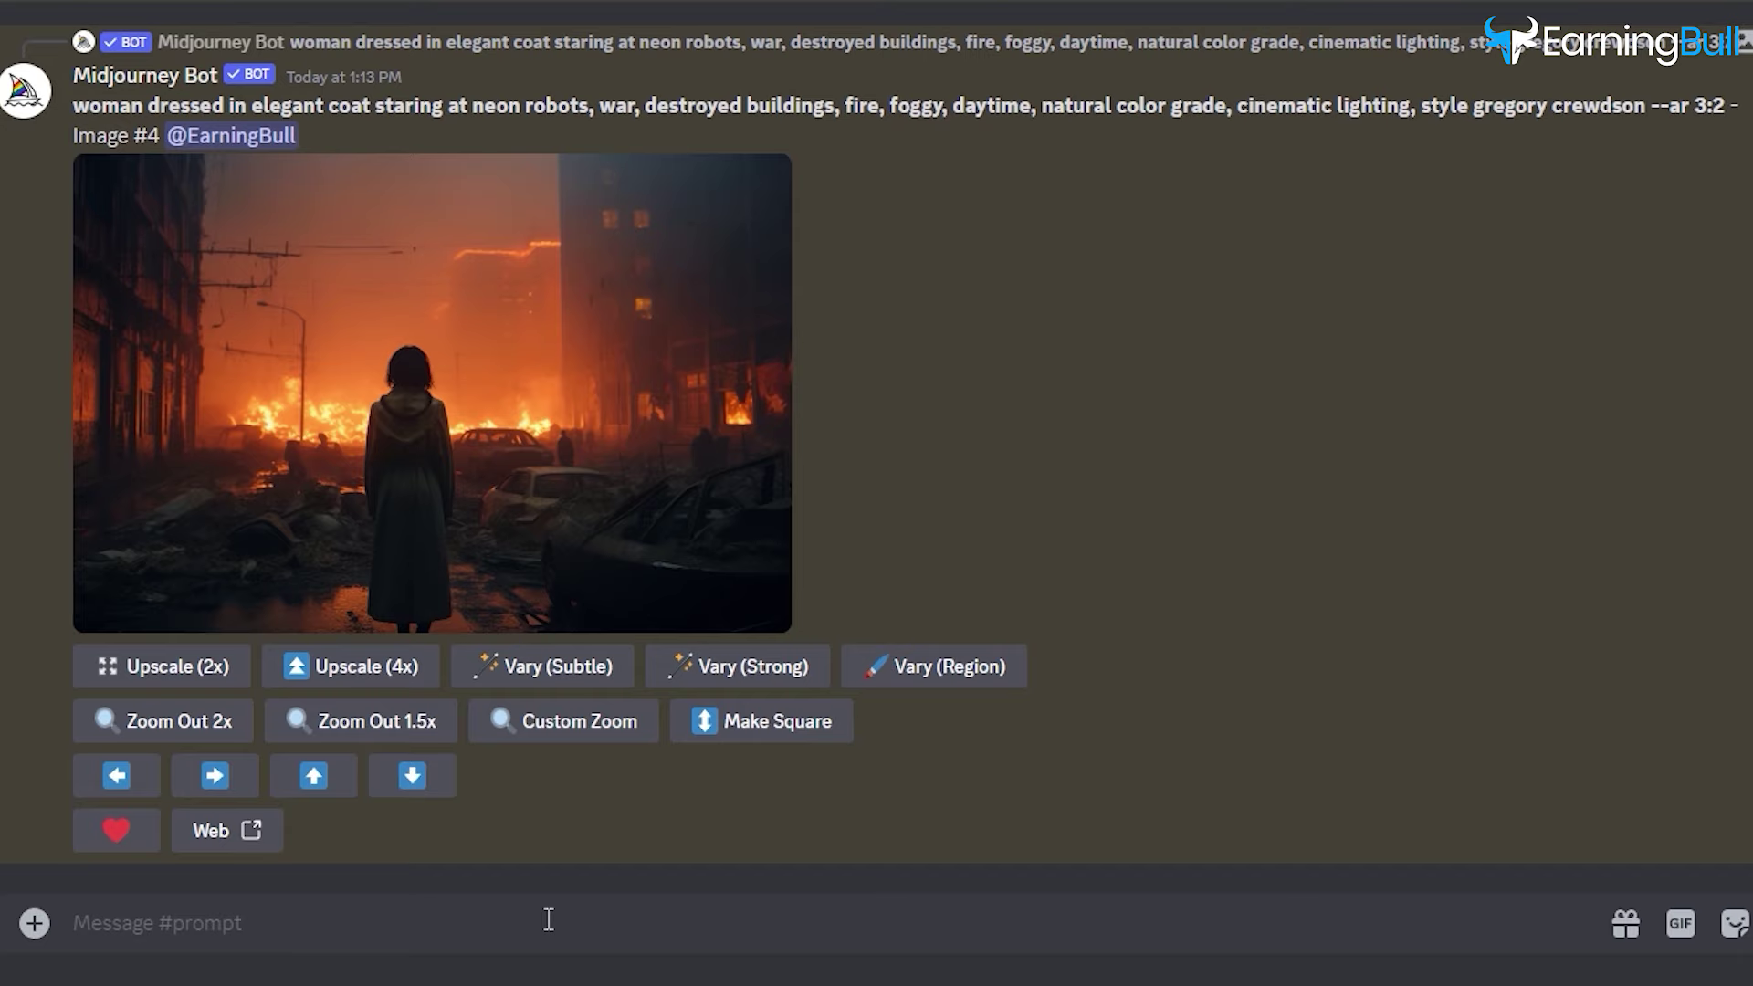
# - Start an /imagine command with the pasted Heavy Rain magenta phone booth prompt
pyautogui.write('/')
pyautogui.press('Tab')
pyautogui.write('a Beautiful high detalied Photograph of Heavy Rain 1989 manhatten ny street magenta phone booth at neon lights, night style, Gregory Crewdson portra depth of Field 50mm sigma ar 3:2')
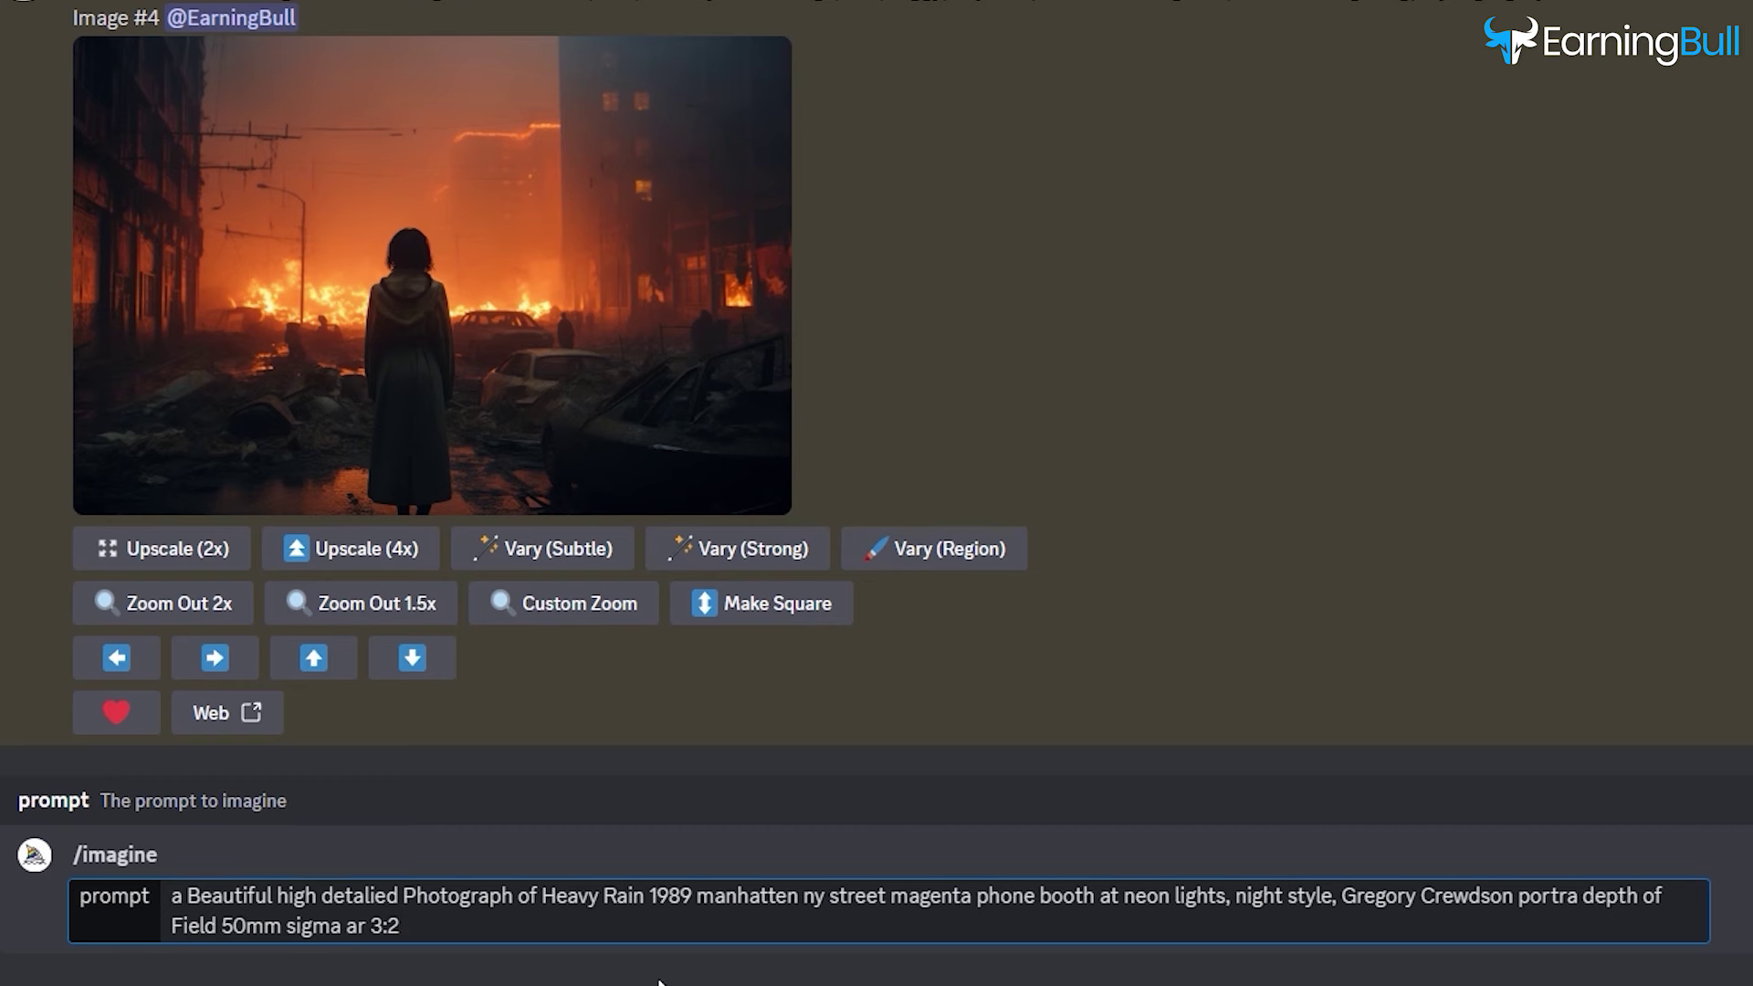
# - Send the Heavy Rain phone booth prompt and highlight its text for review
pyautogui.press('Return')
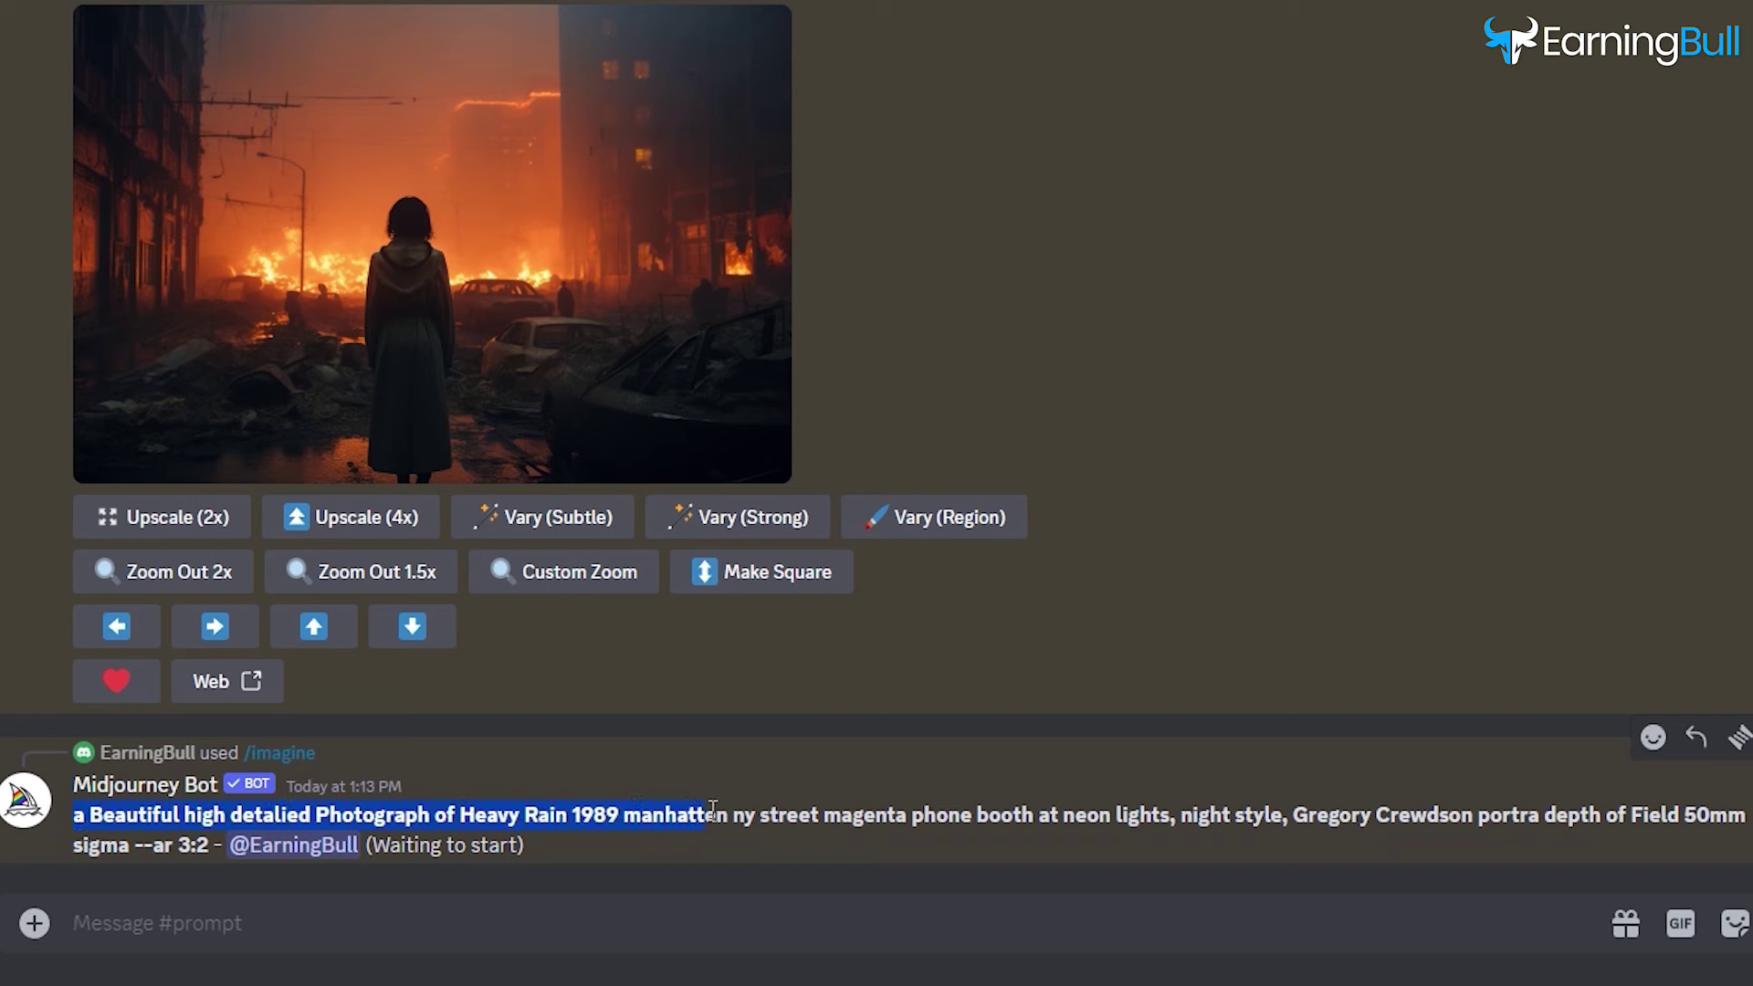
pyautogui.moveTo(1155, 804); pyautogui.dragTo(1440, 817)
pyautogui.moveTo(1747, 819); pyautogui.dragTo(206, 840)
pyautogui.click(747, 872)
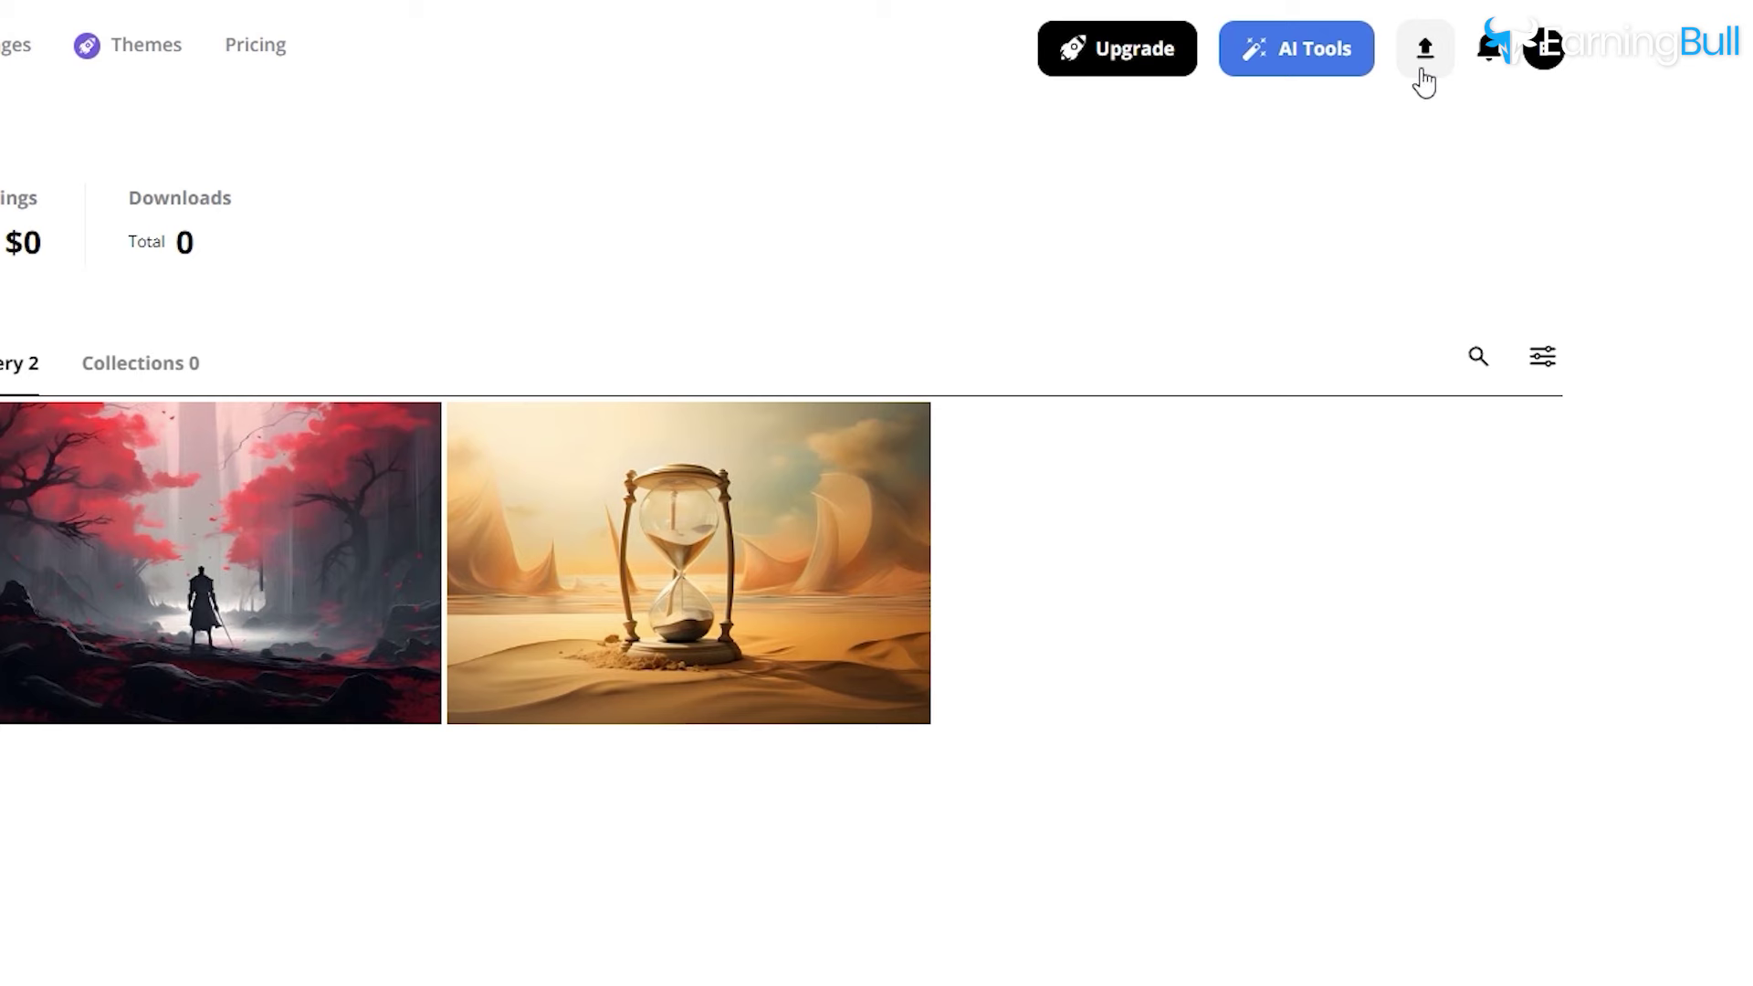
# - Upload the Heavy Rain image from the computer to Wirestock, getting the 4MP error
pyautogui.click(1422, 68)
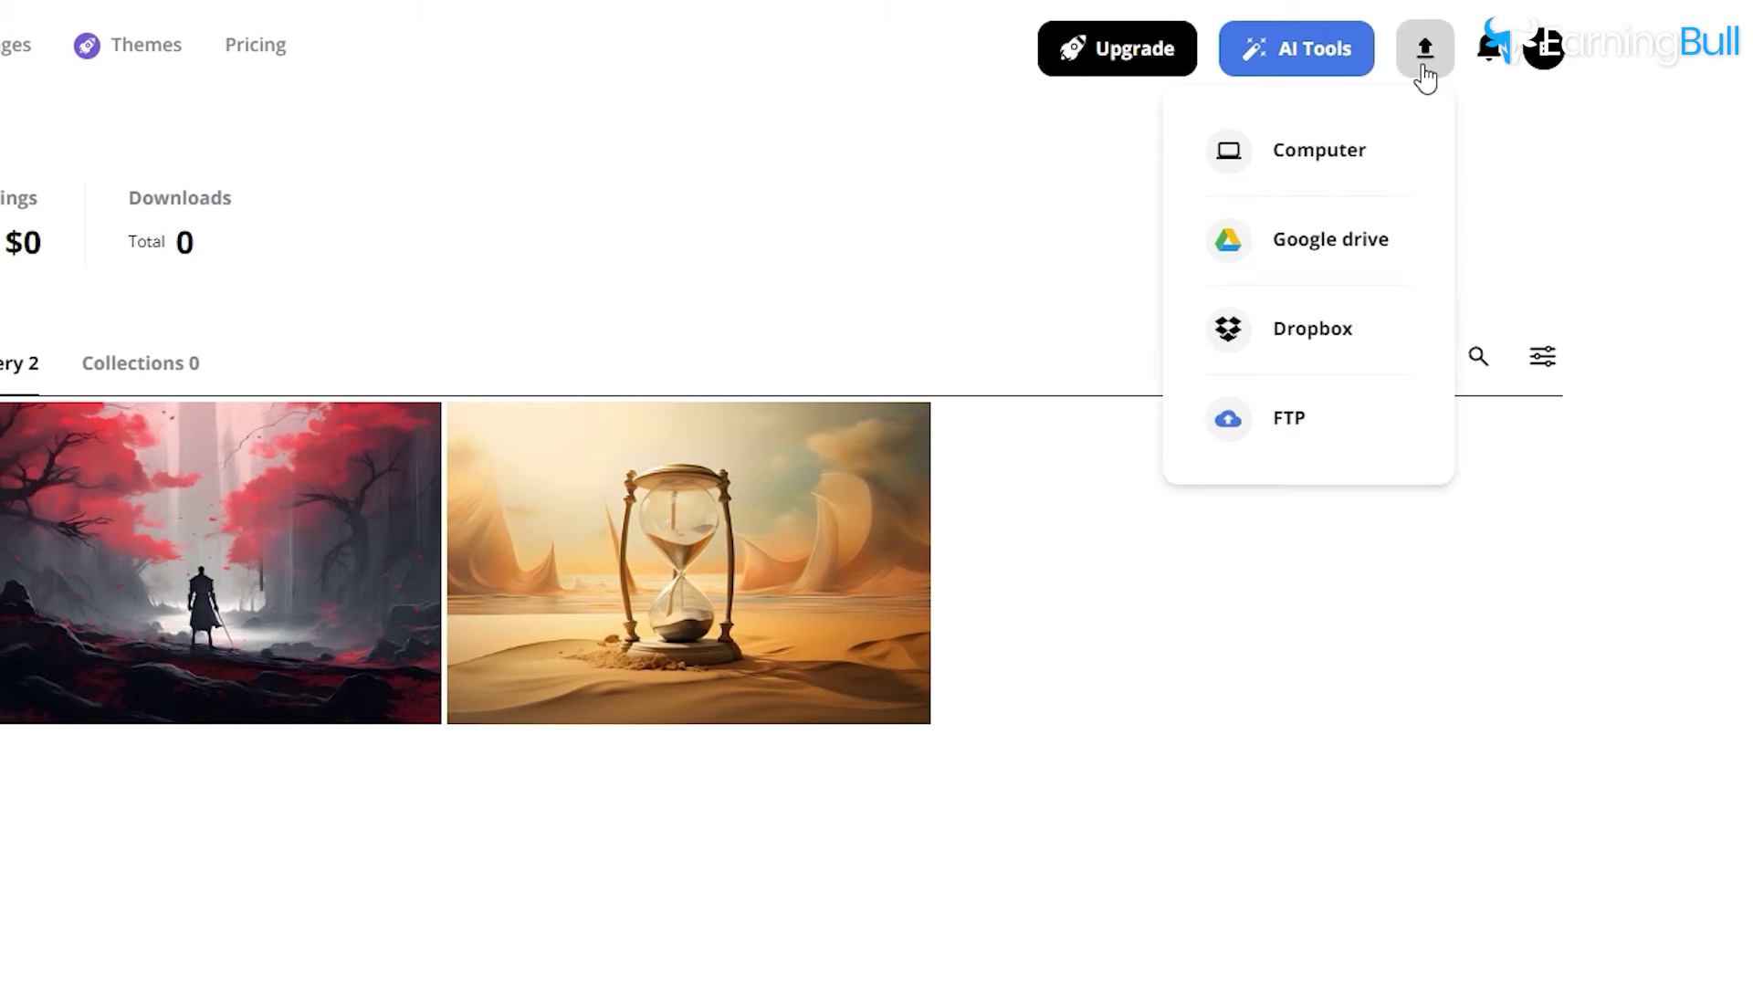
pyautogui.click(1332, 172)
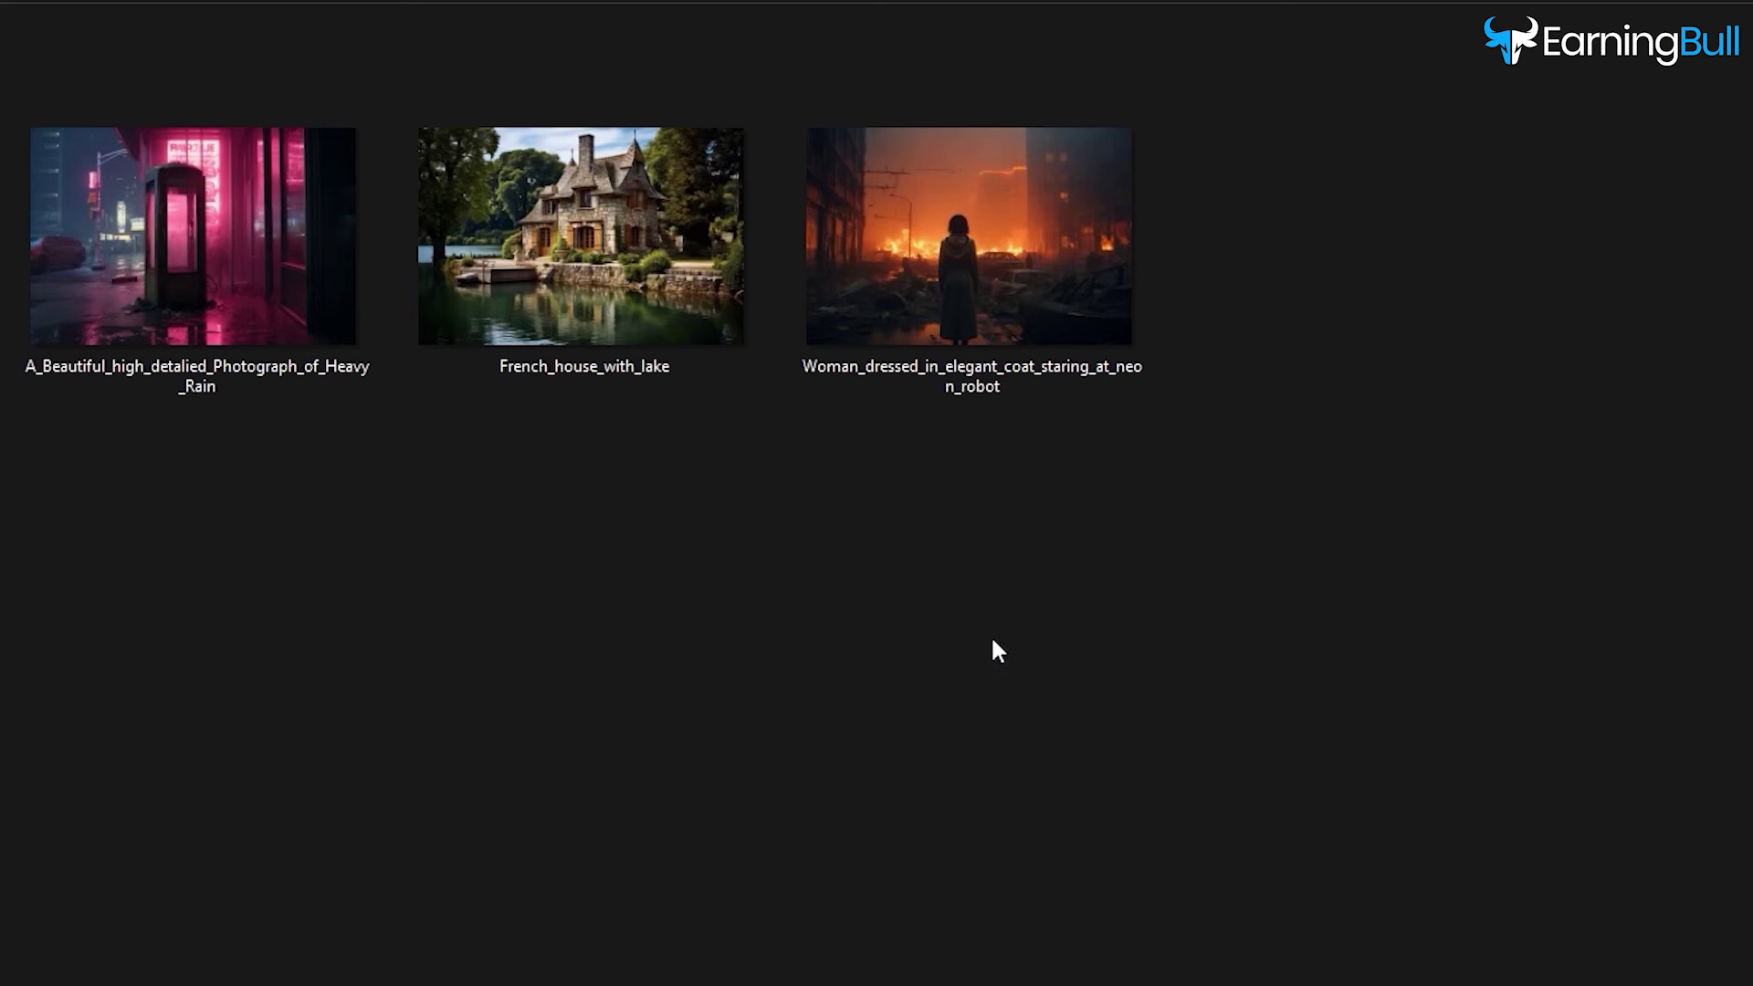
pyautogui.click(197, 277)
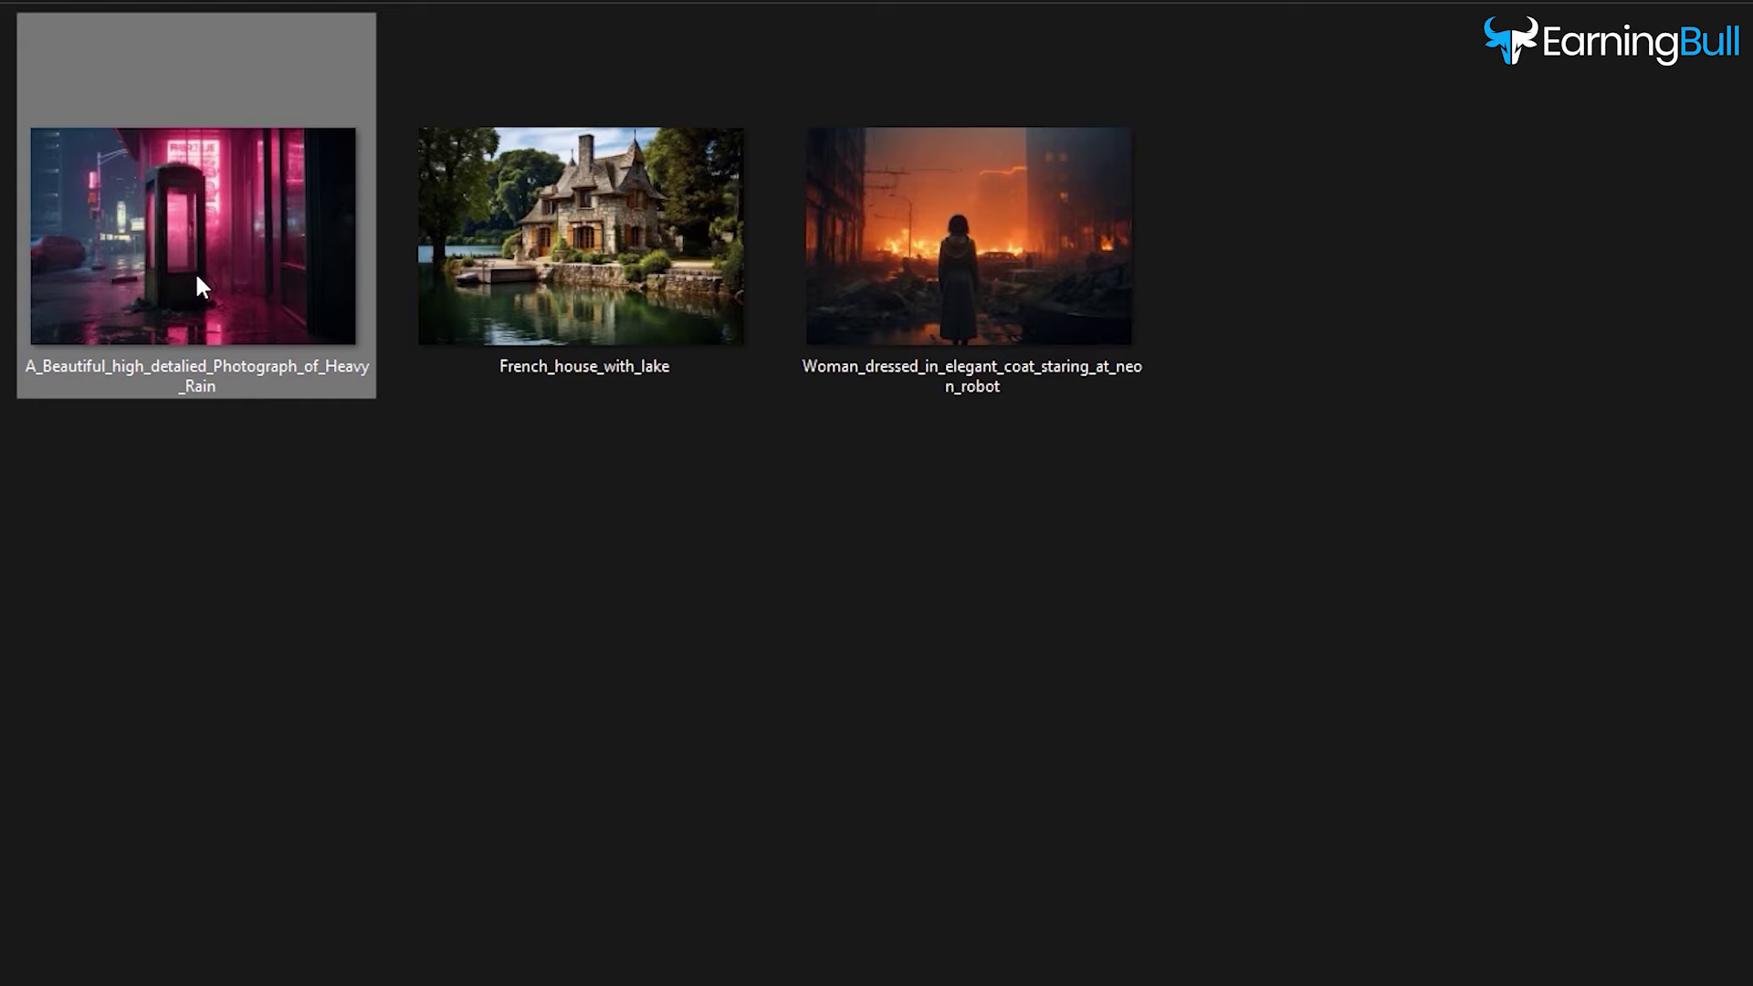
# - Check the Heavy Rain PNG's Details properties: 1344 x 896 pixels
pyautogui.rightClick(197, 276)
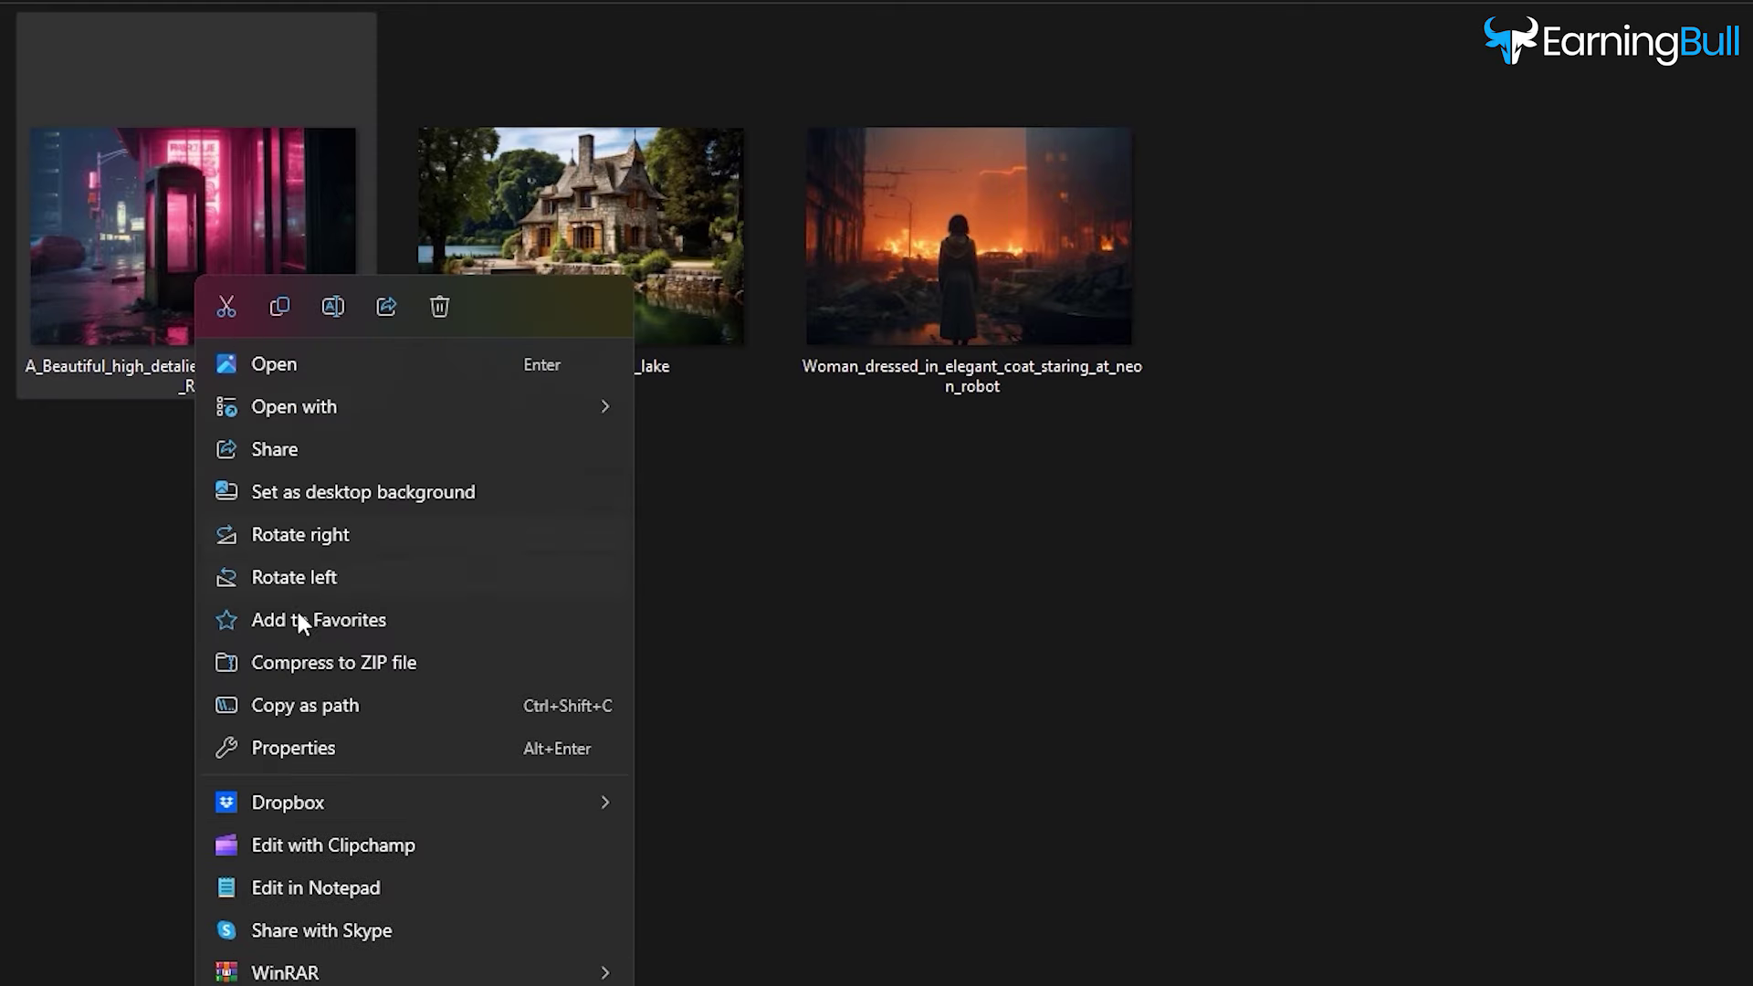
pyautogui.click(281, 749)
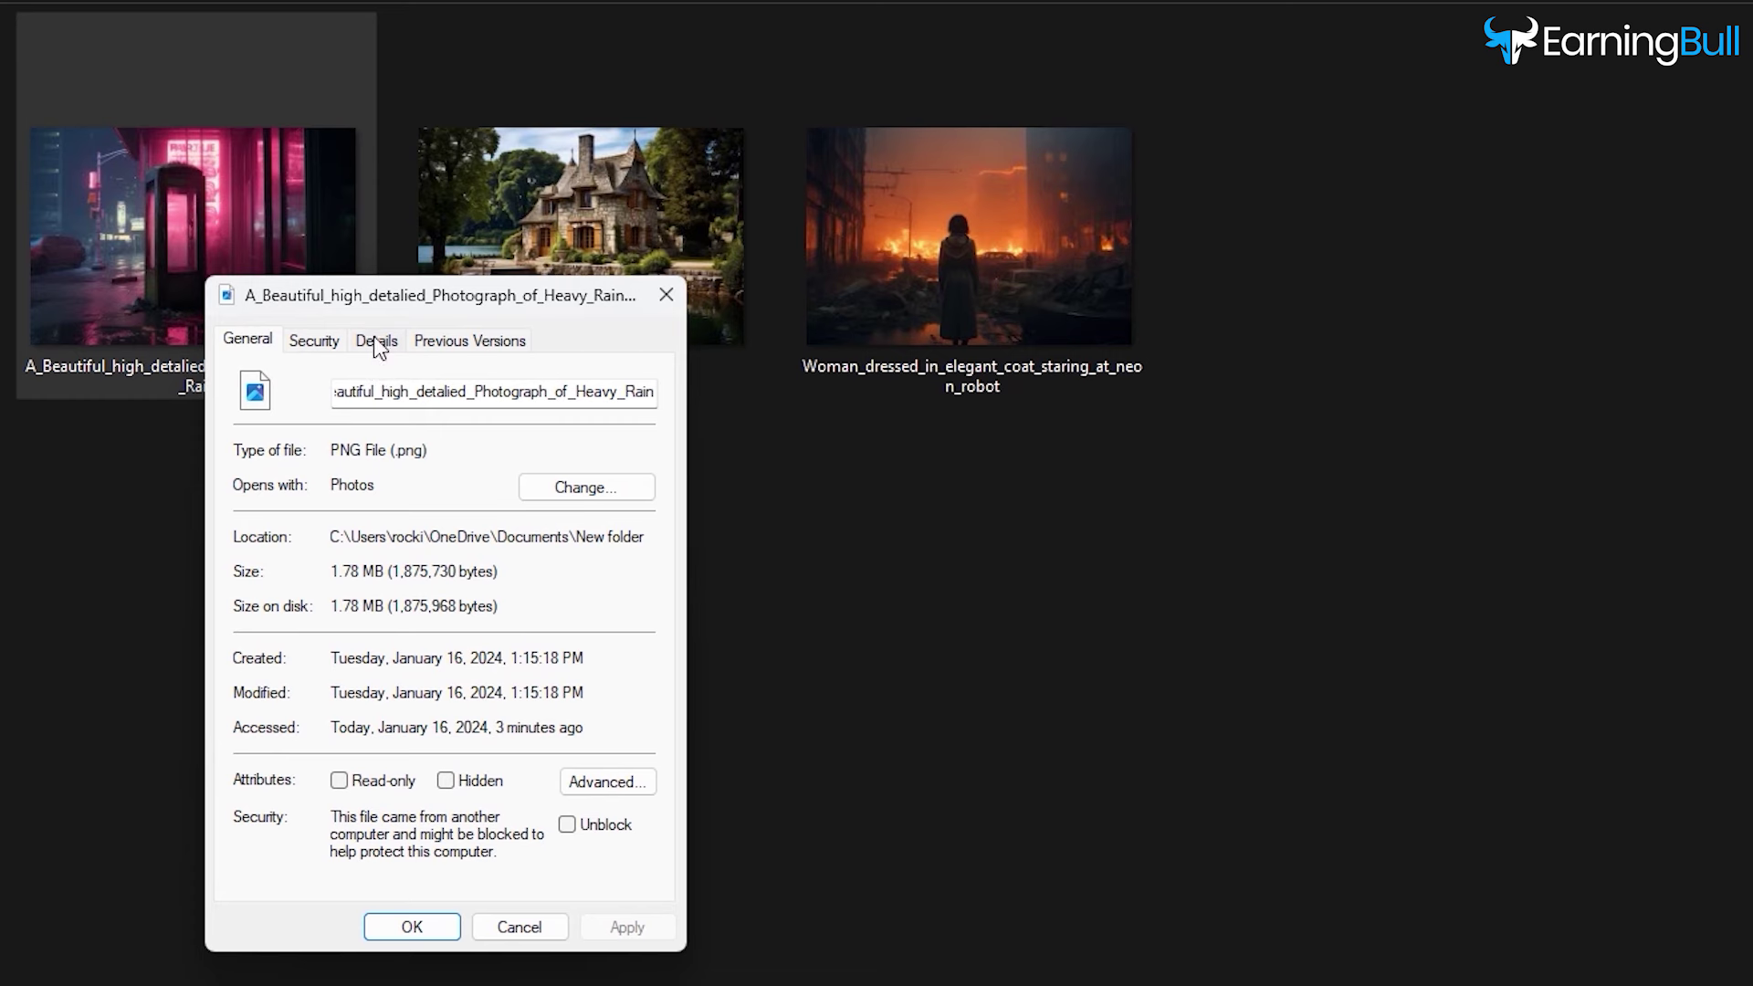
pyautogui.click(376, 342)
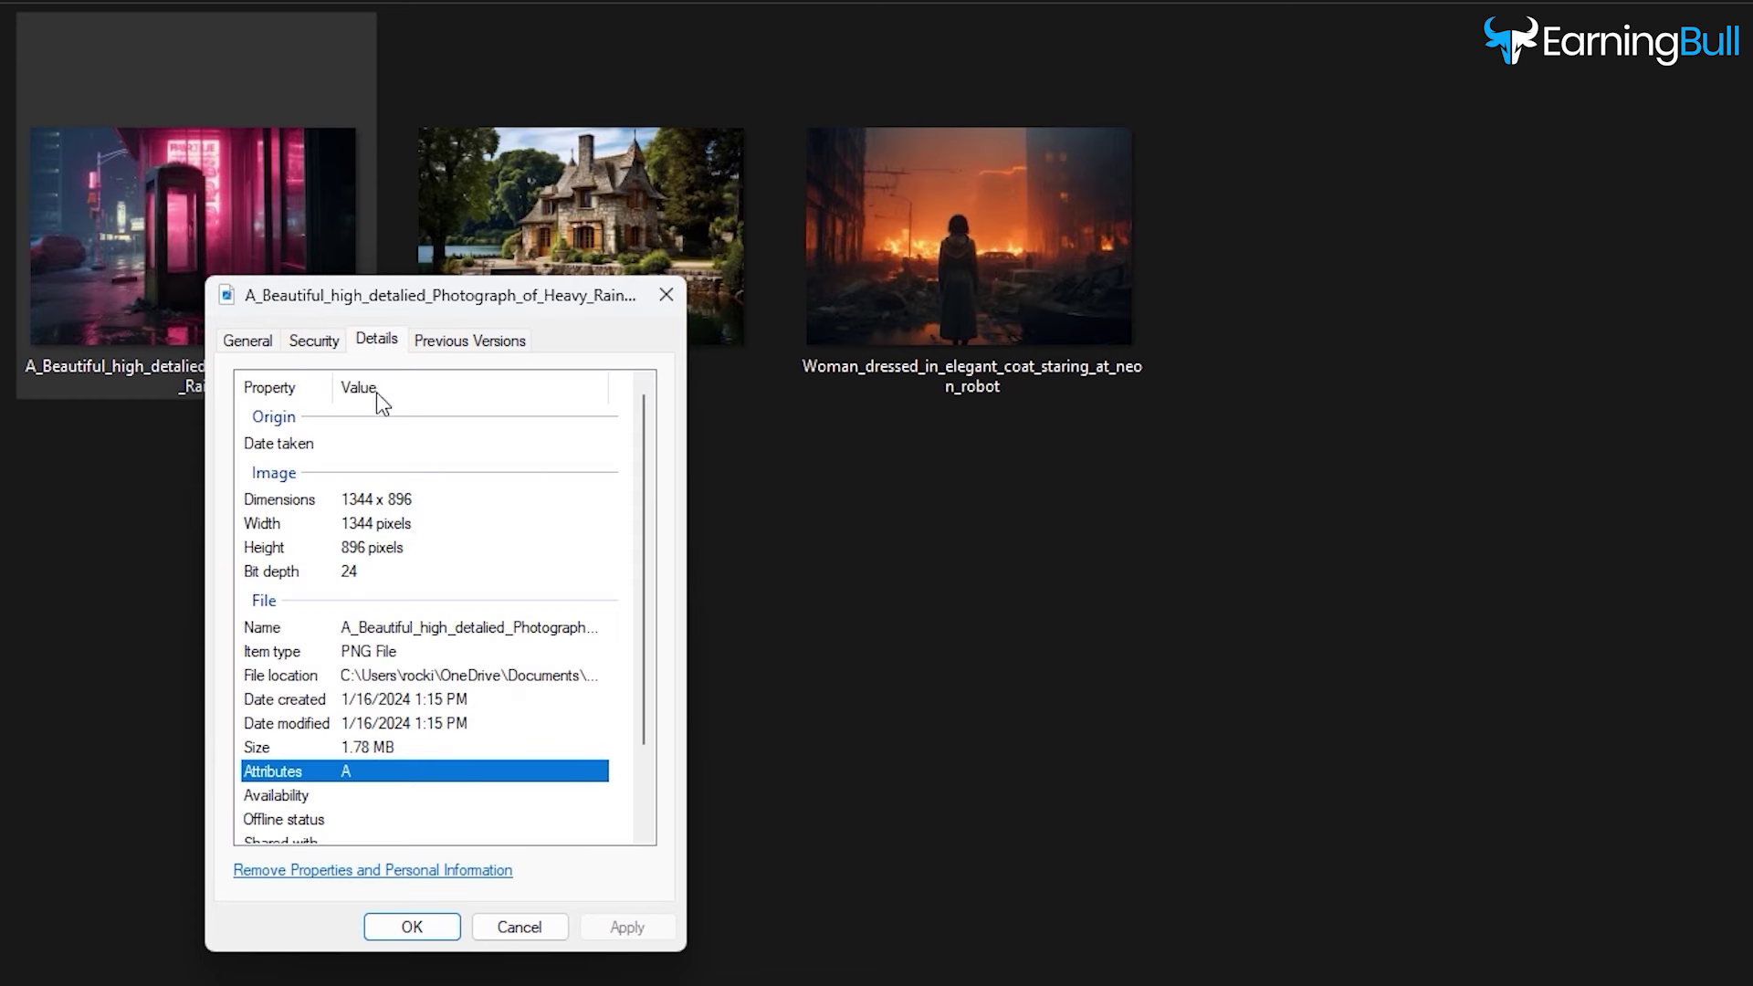
pyautogui.click(388, 508)
pyautogui.click(420, 527)
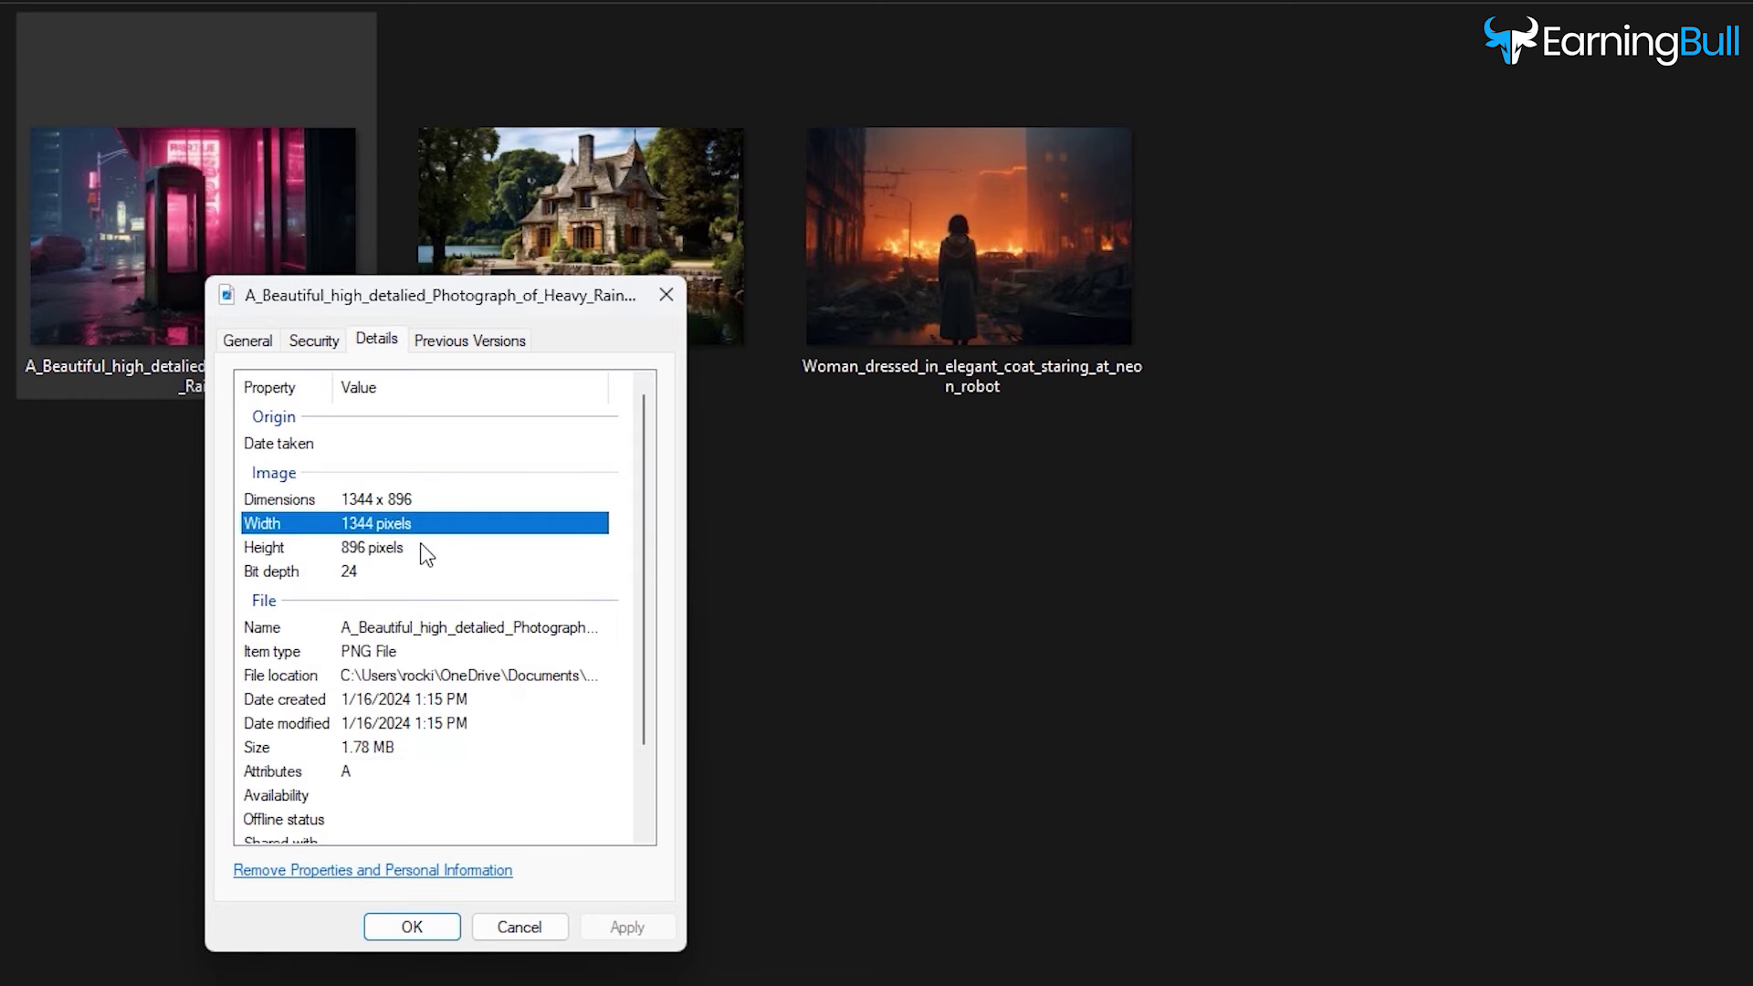
pyautogui.click(426, 547)
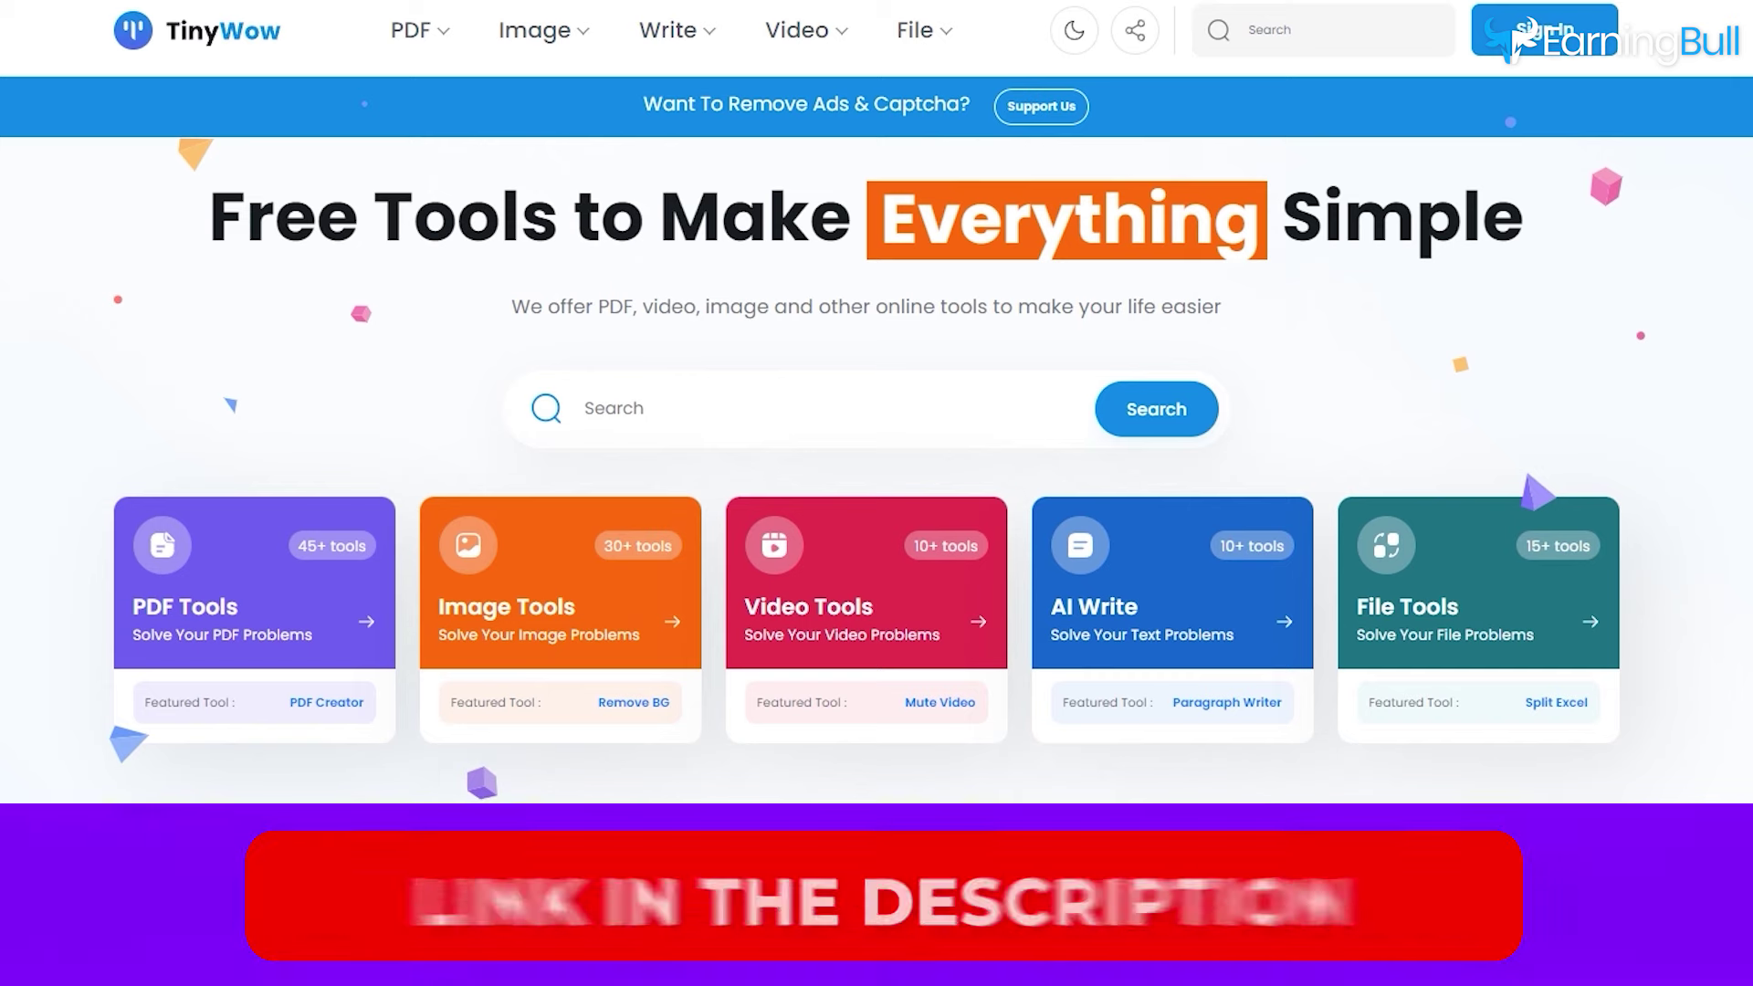
# - Find TinyWow's Upscale Image tool by searching 'upscale image'
pyautogui.scroll(-10, 877, 548)
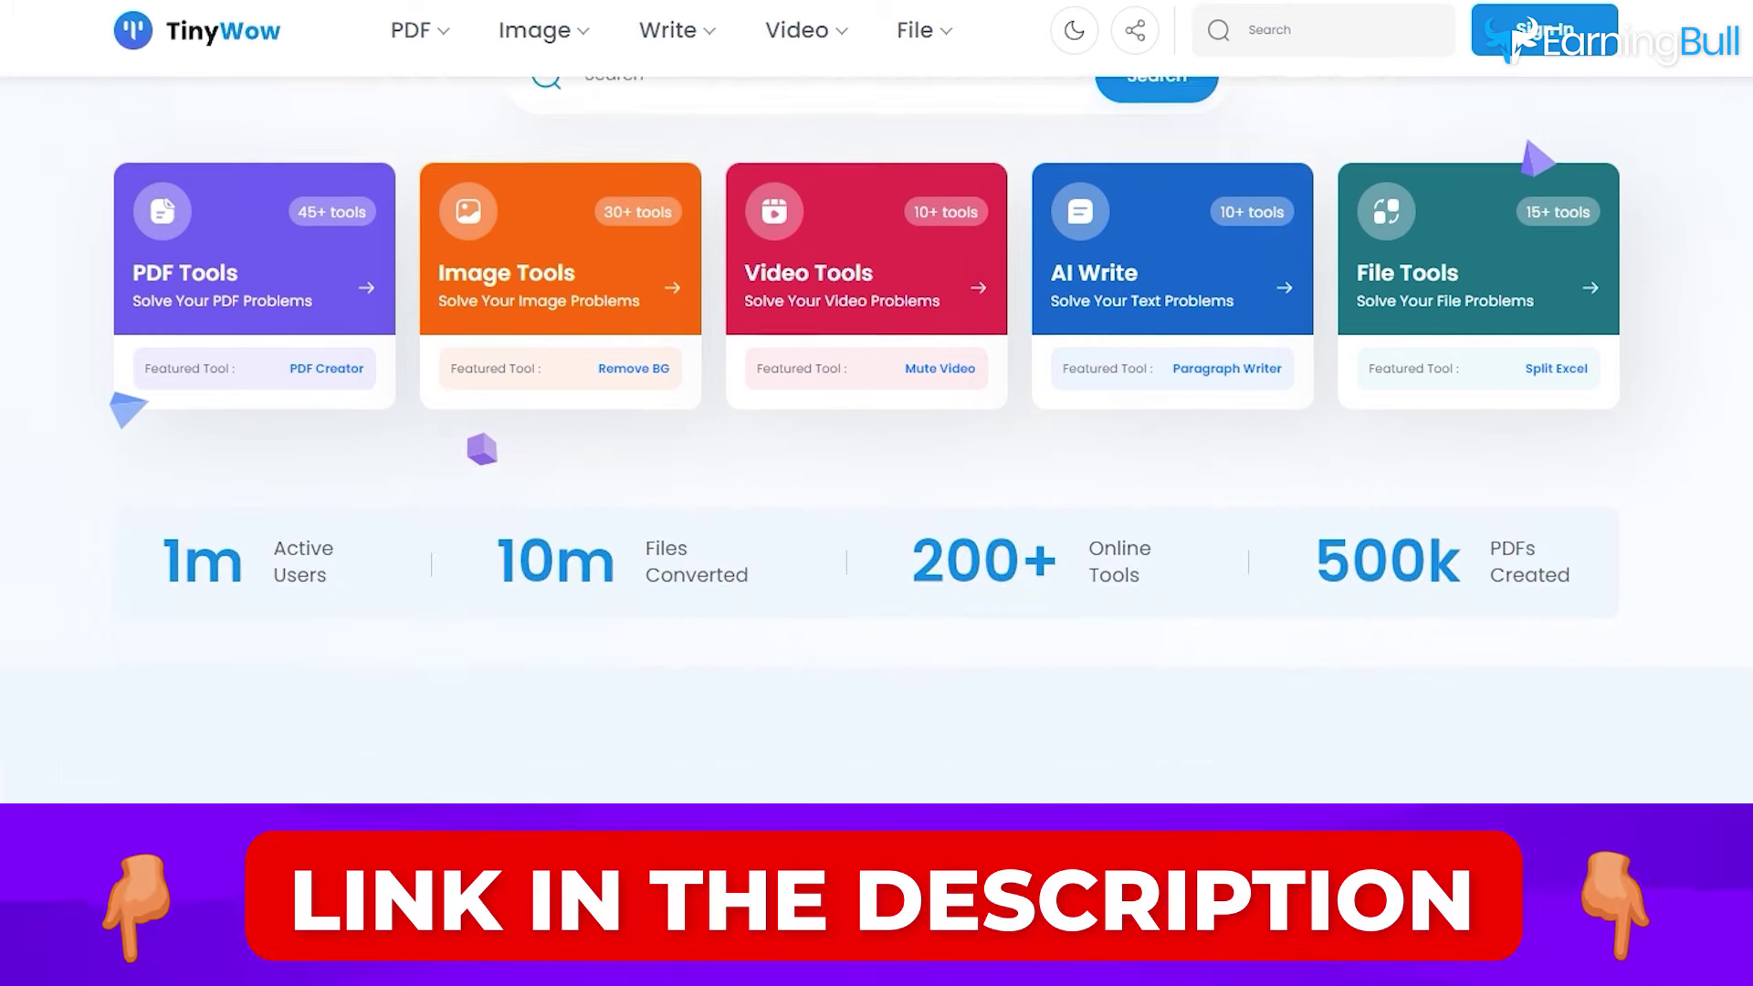
pyautogui.scroll(-10, 877, 548)
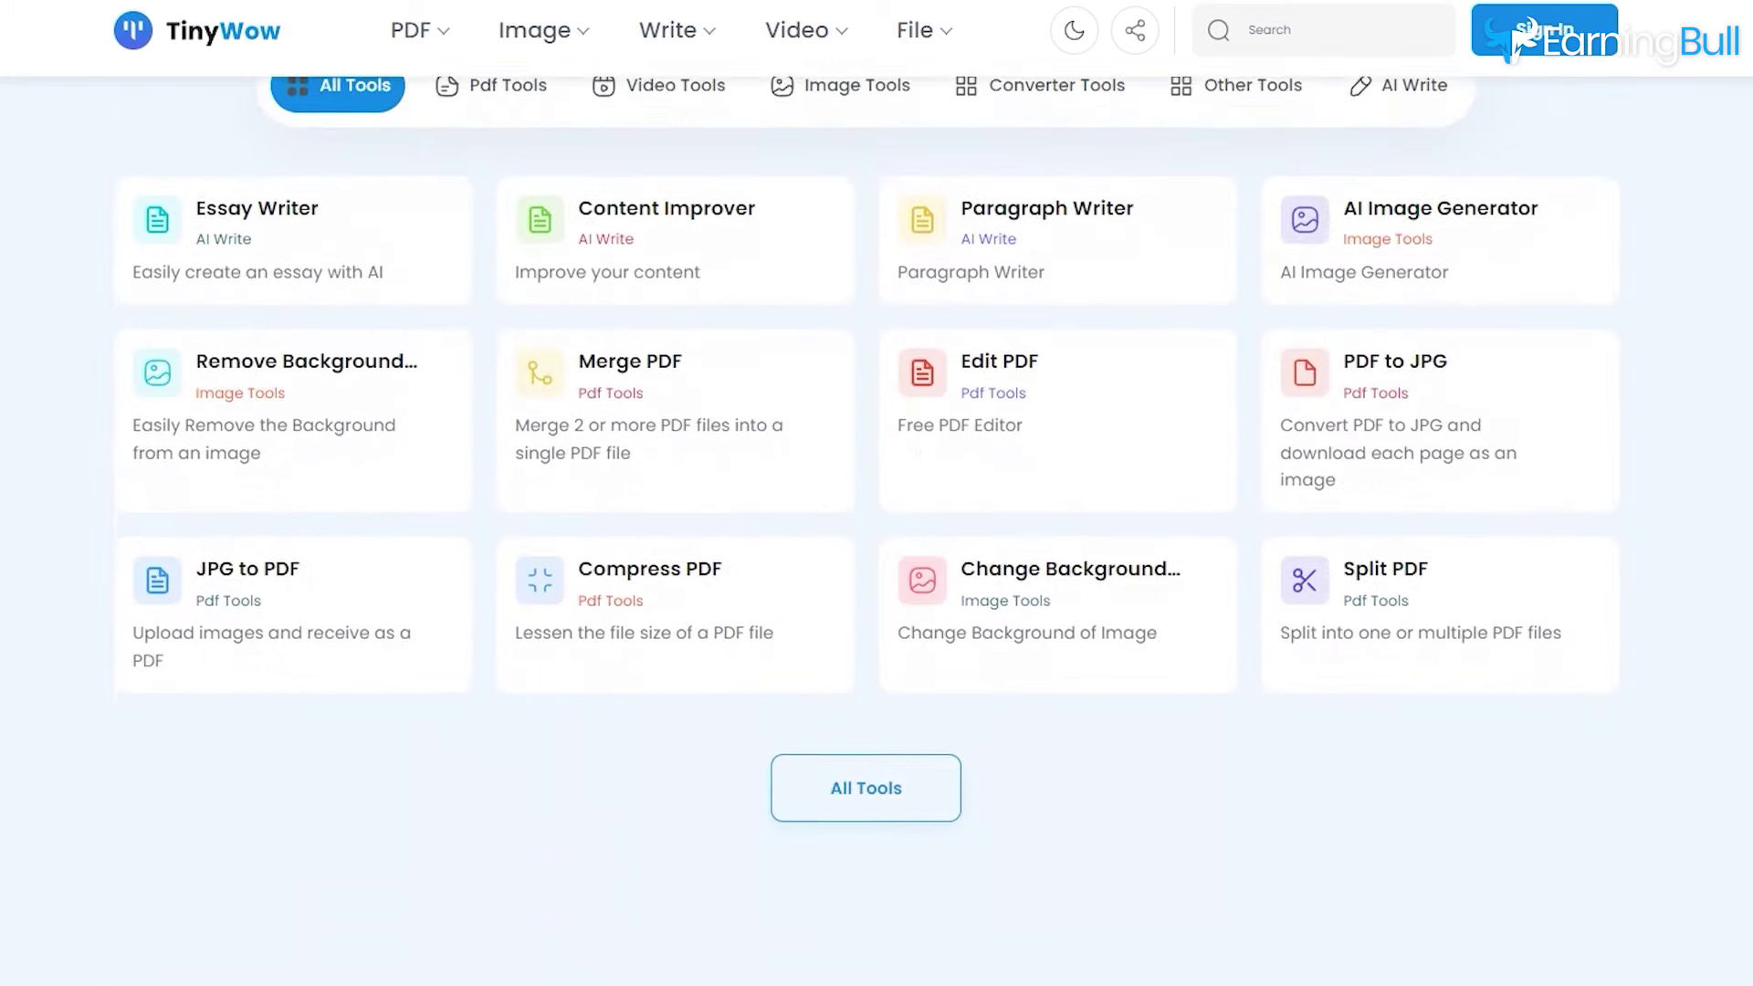
pyautogui.scroll(-10, 877, 547)
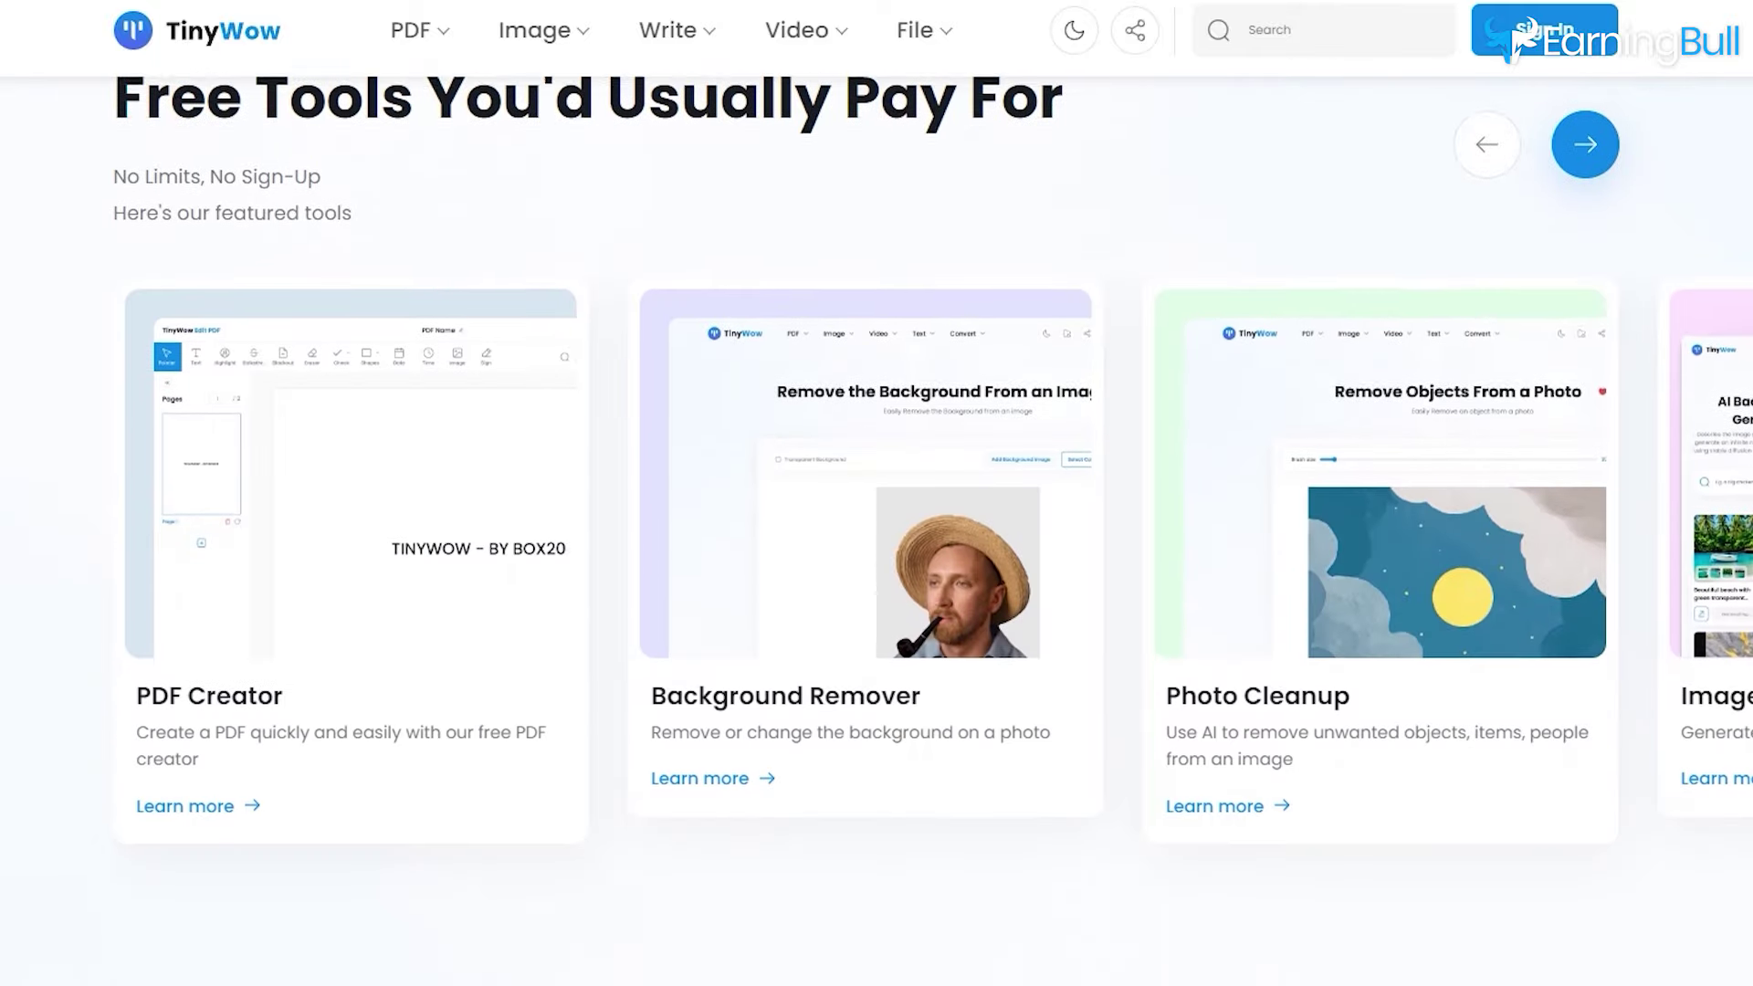
pyautogui.scroll(-5, 876, 548)
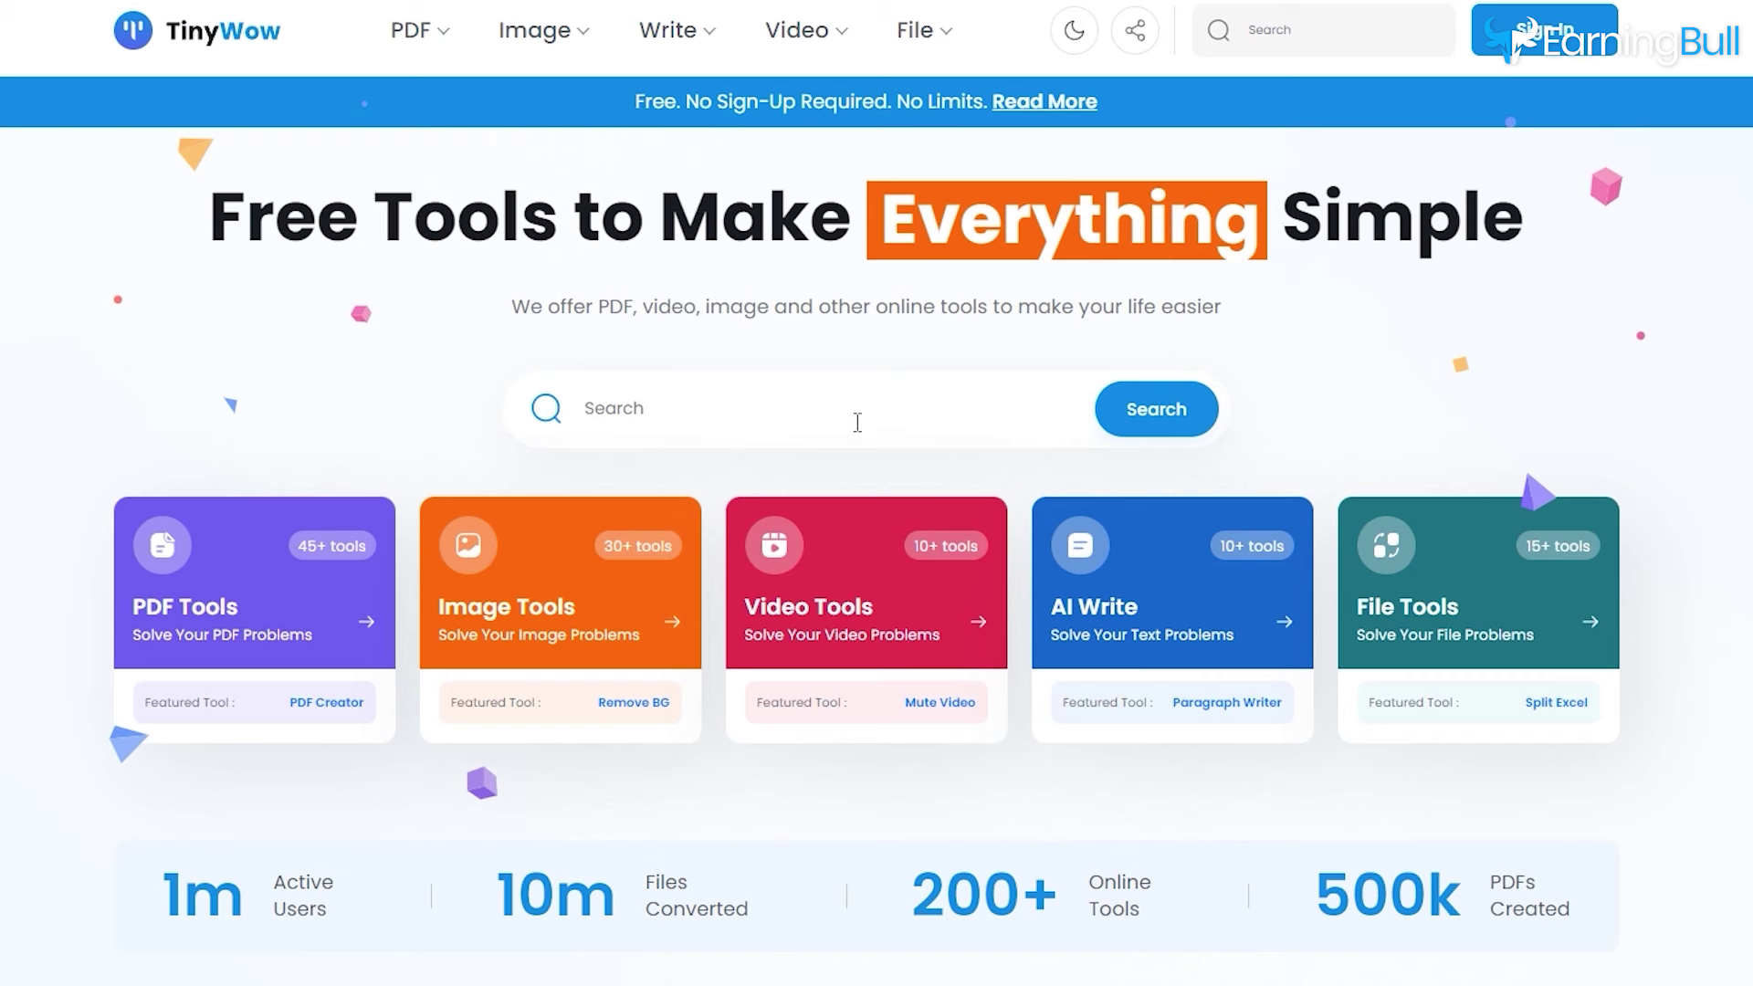
pyautogui.write('upscale image')
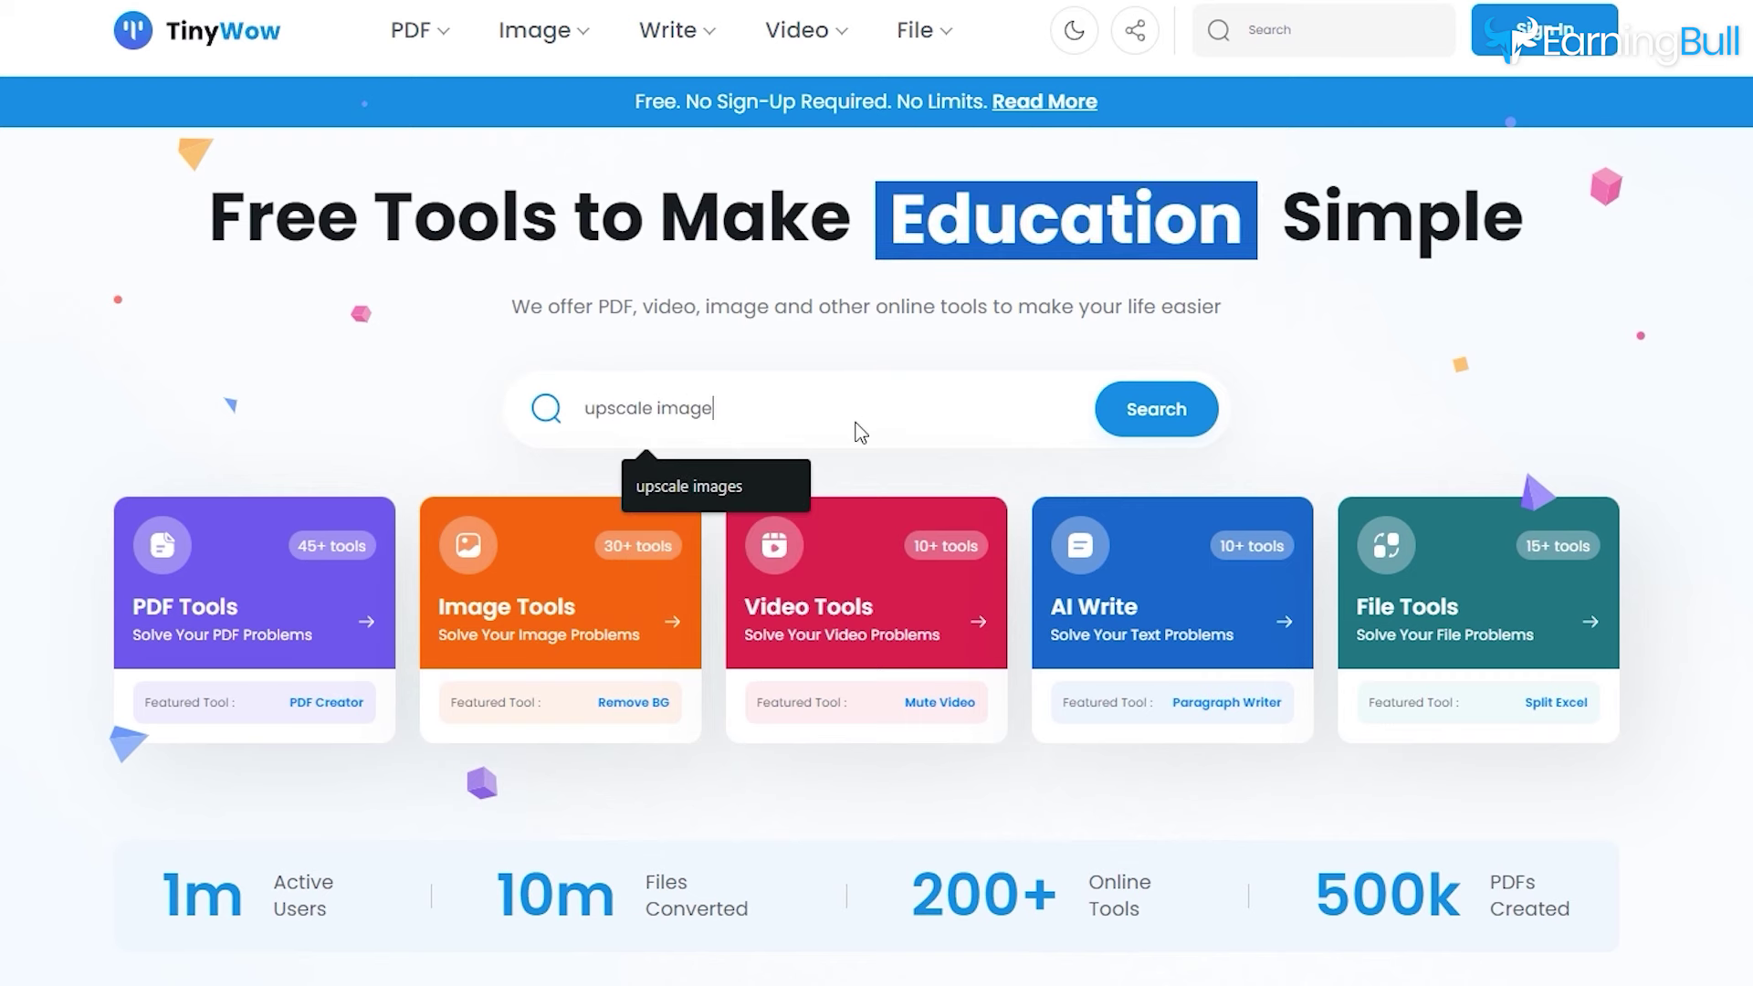
pyautogui.click(857, 422)
pyautogui.press('Return')
pyautogui.click(274, 306)
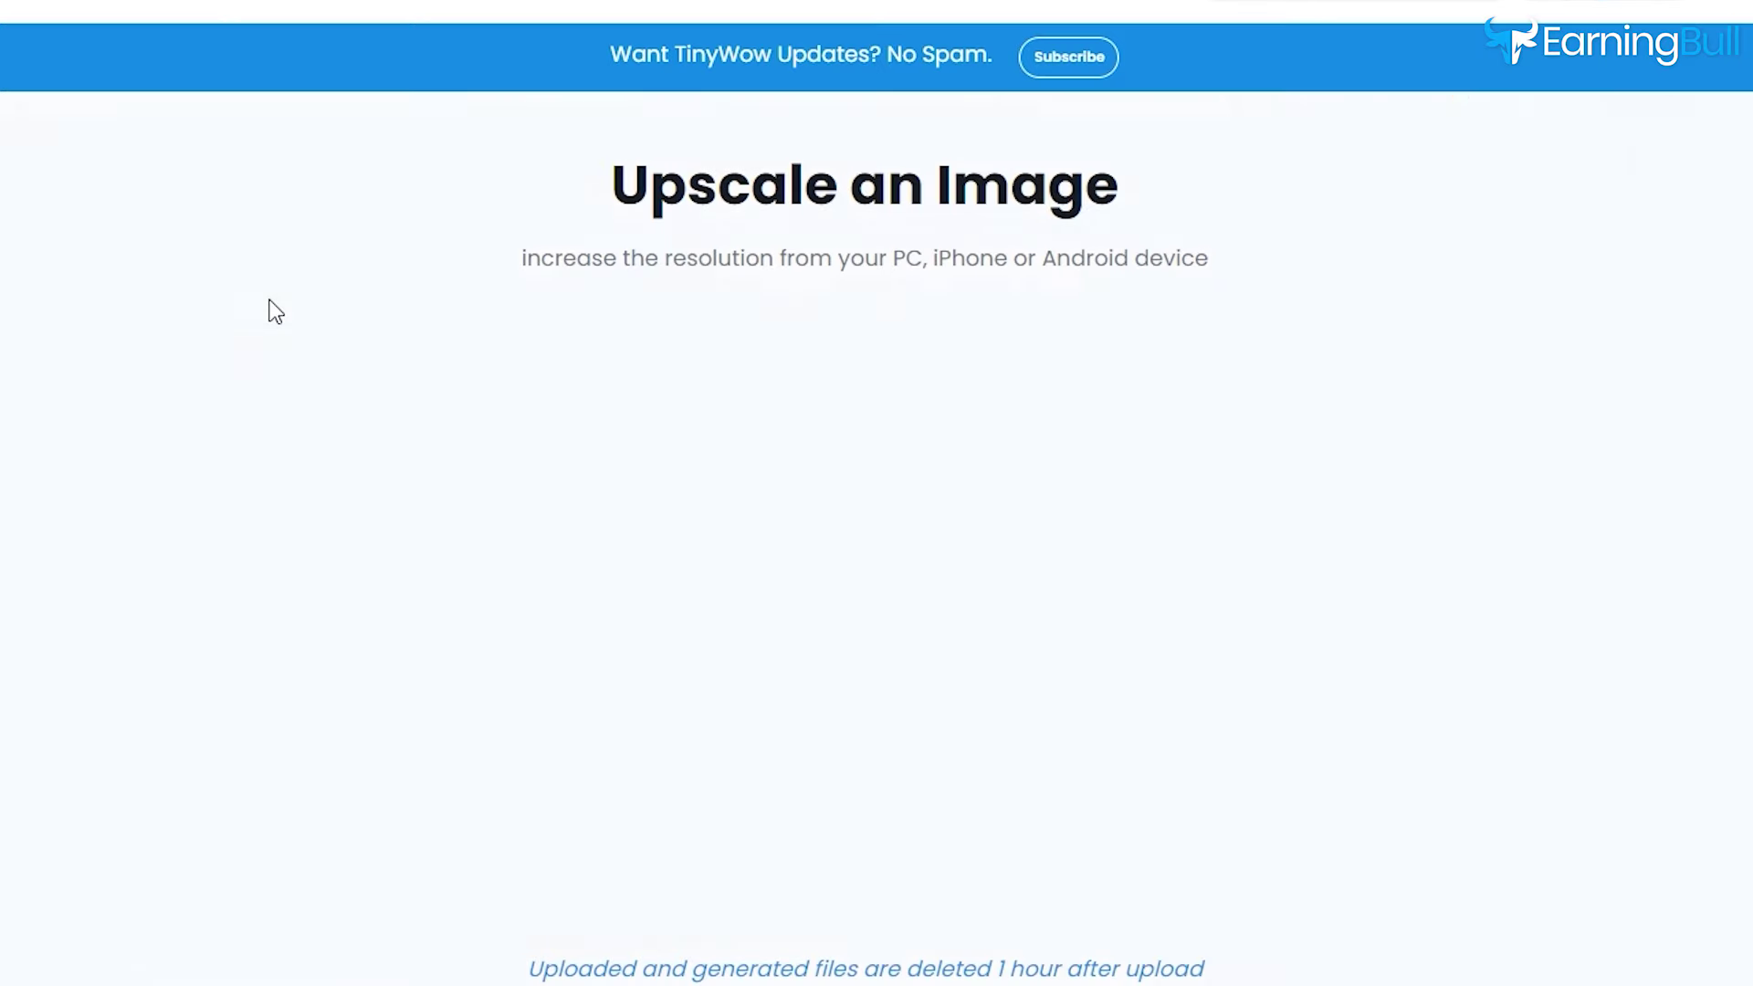
# - Upscale the Heavy Rain image 4x and save the new copy to the computer
pyautogui.click(820, 551)
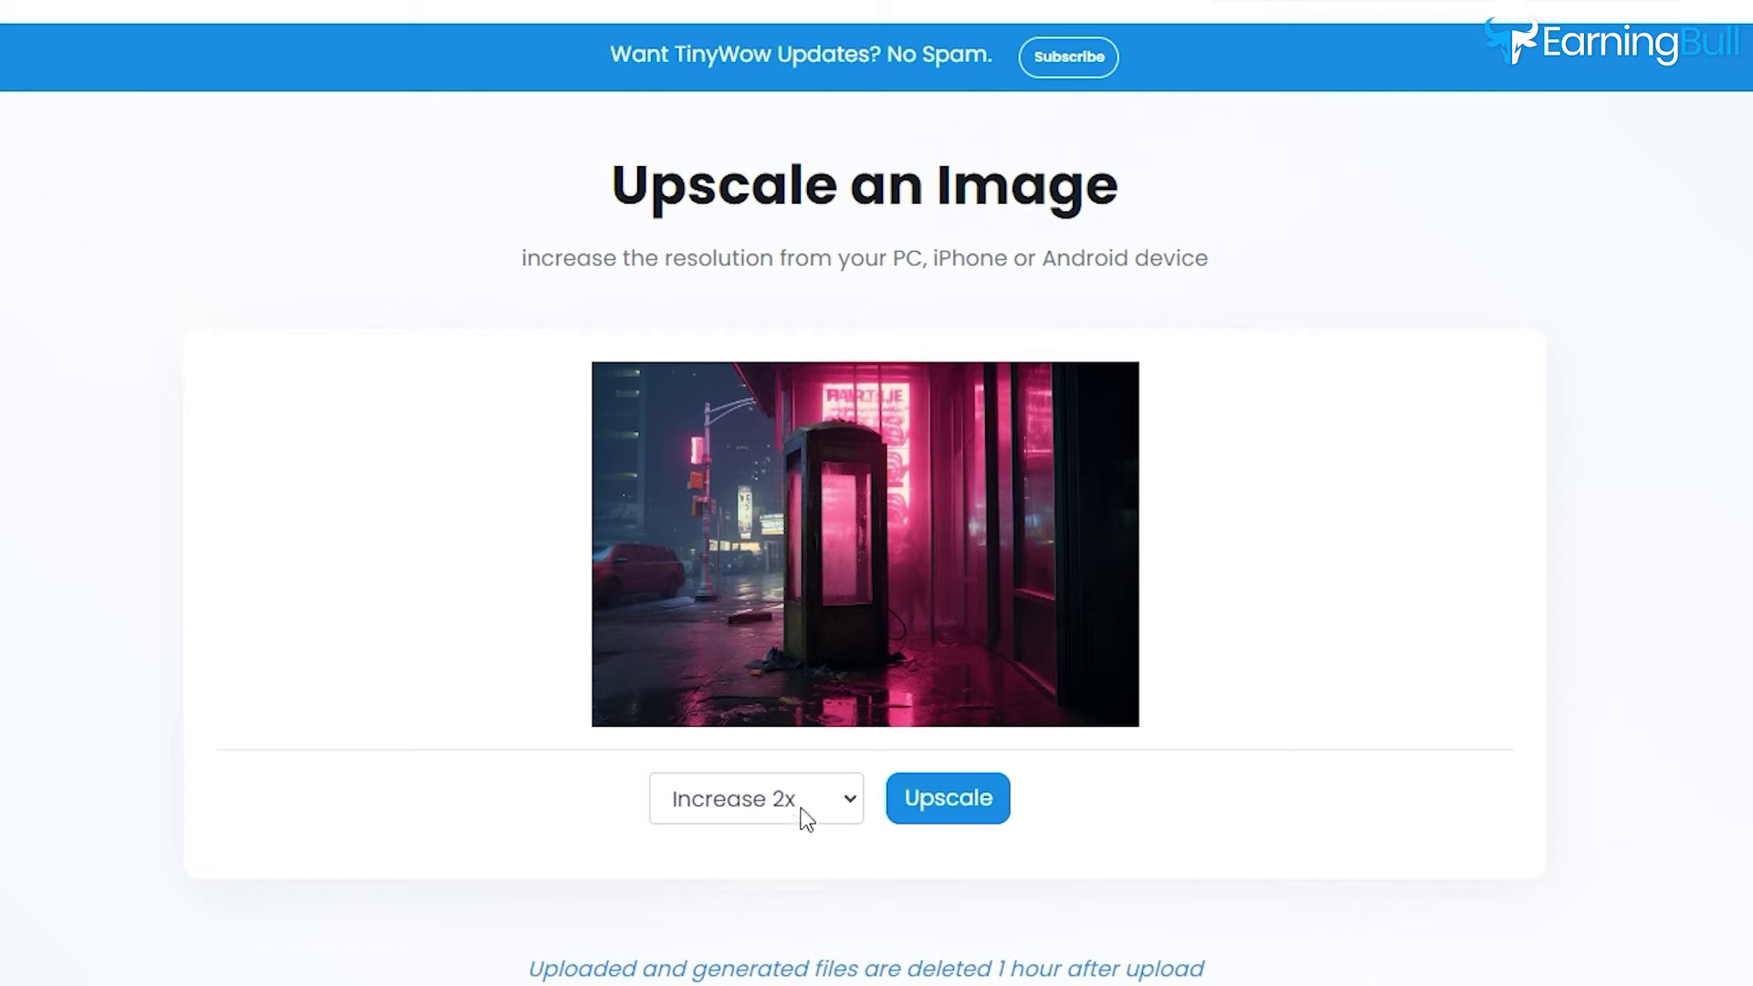
pyautogui.click(803, 818)
pyautogui.click(791, 878)
pyautogui.click(948, 799)
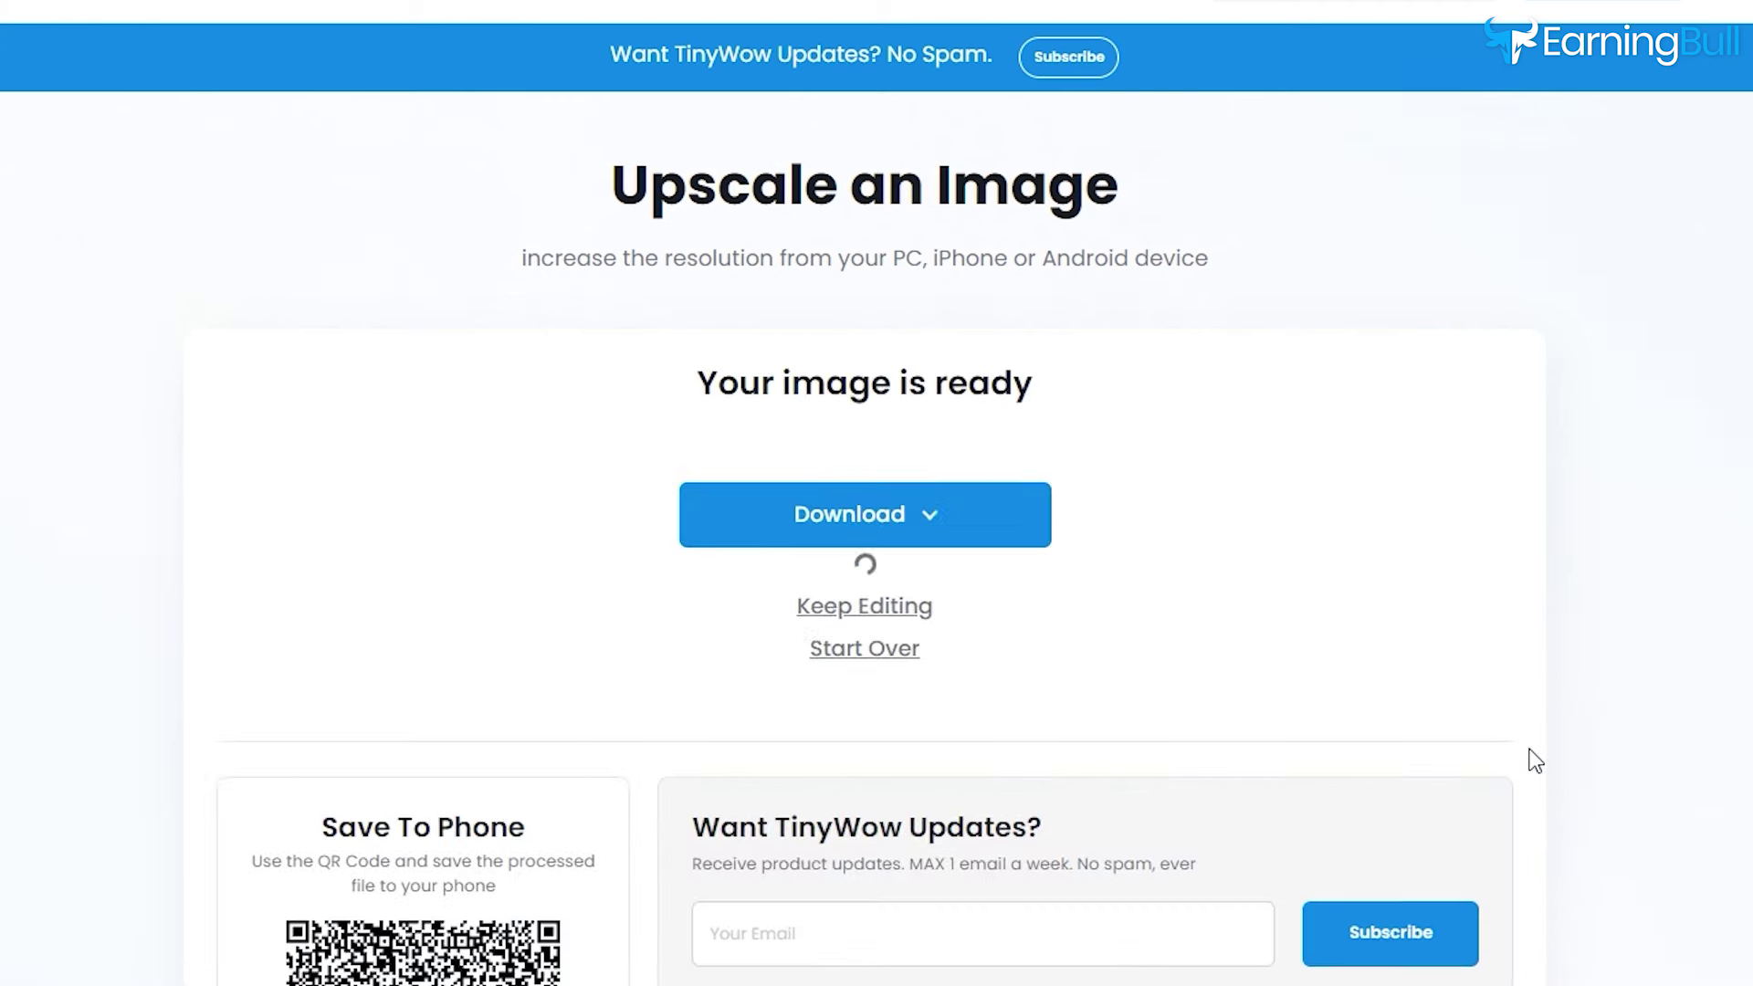
pyautogui.click(880, 514)
pyautogui.click(916, 618)
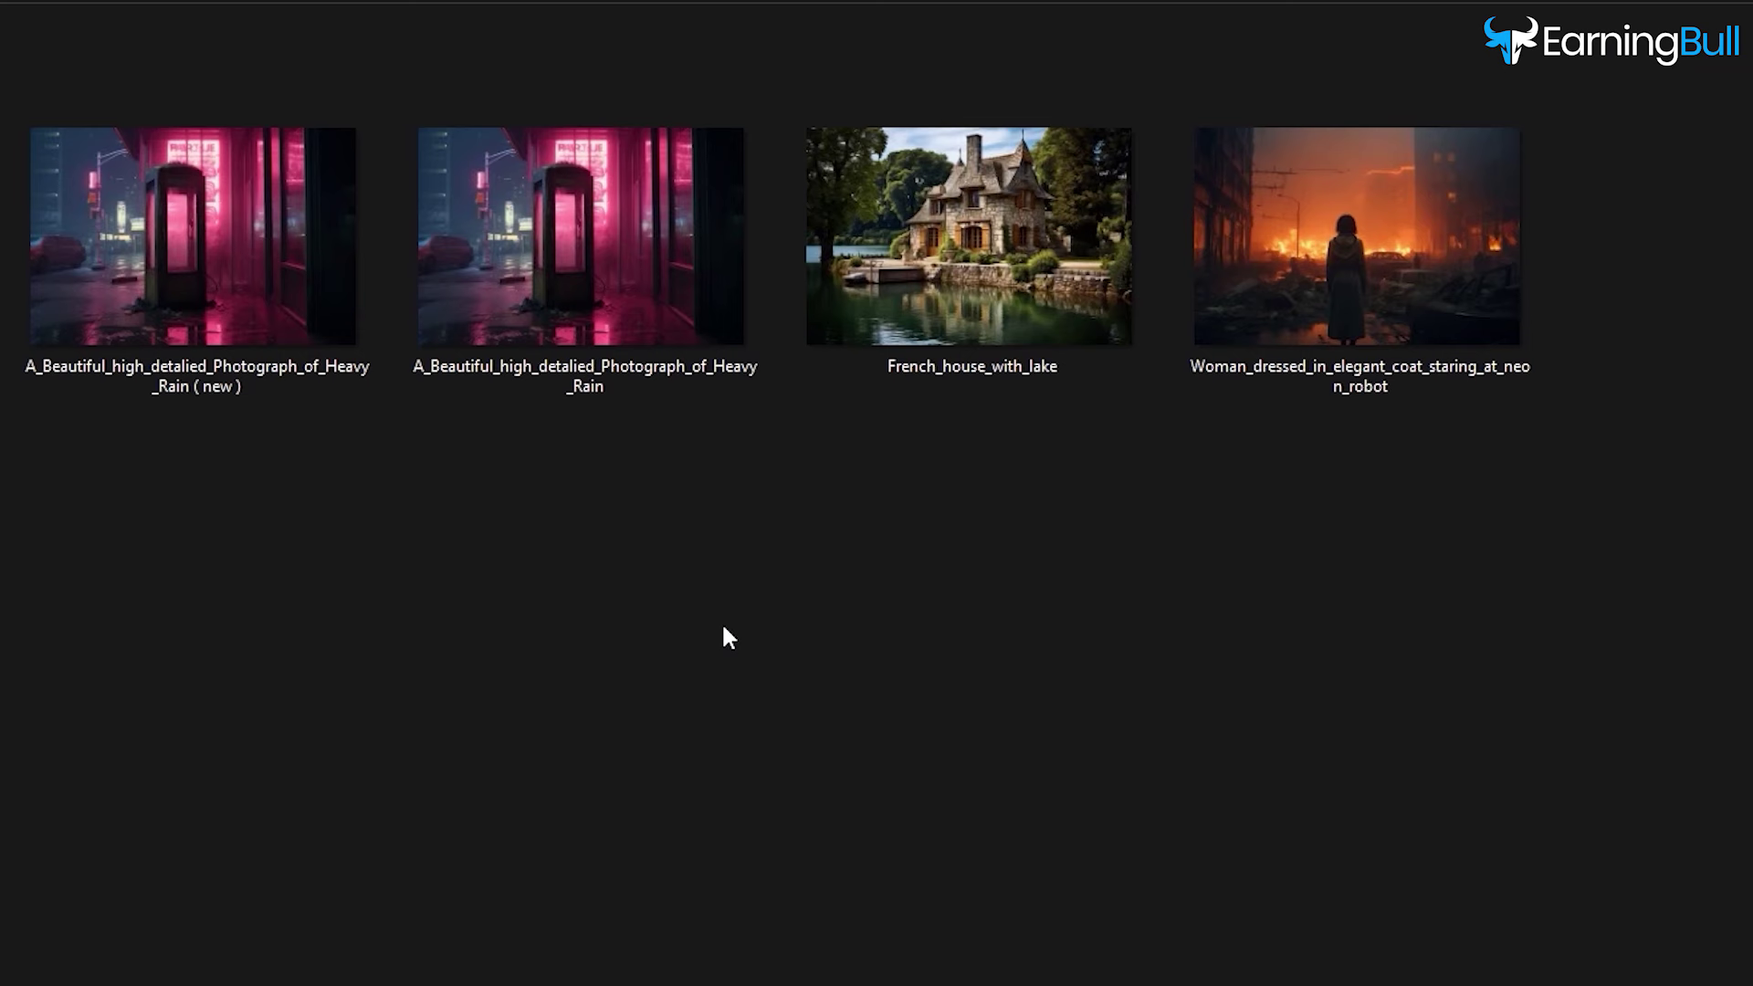
pyautogui.click(277, 301)
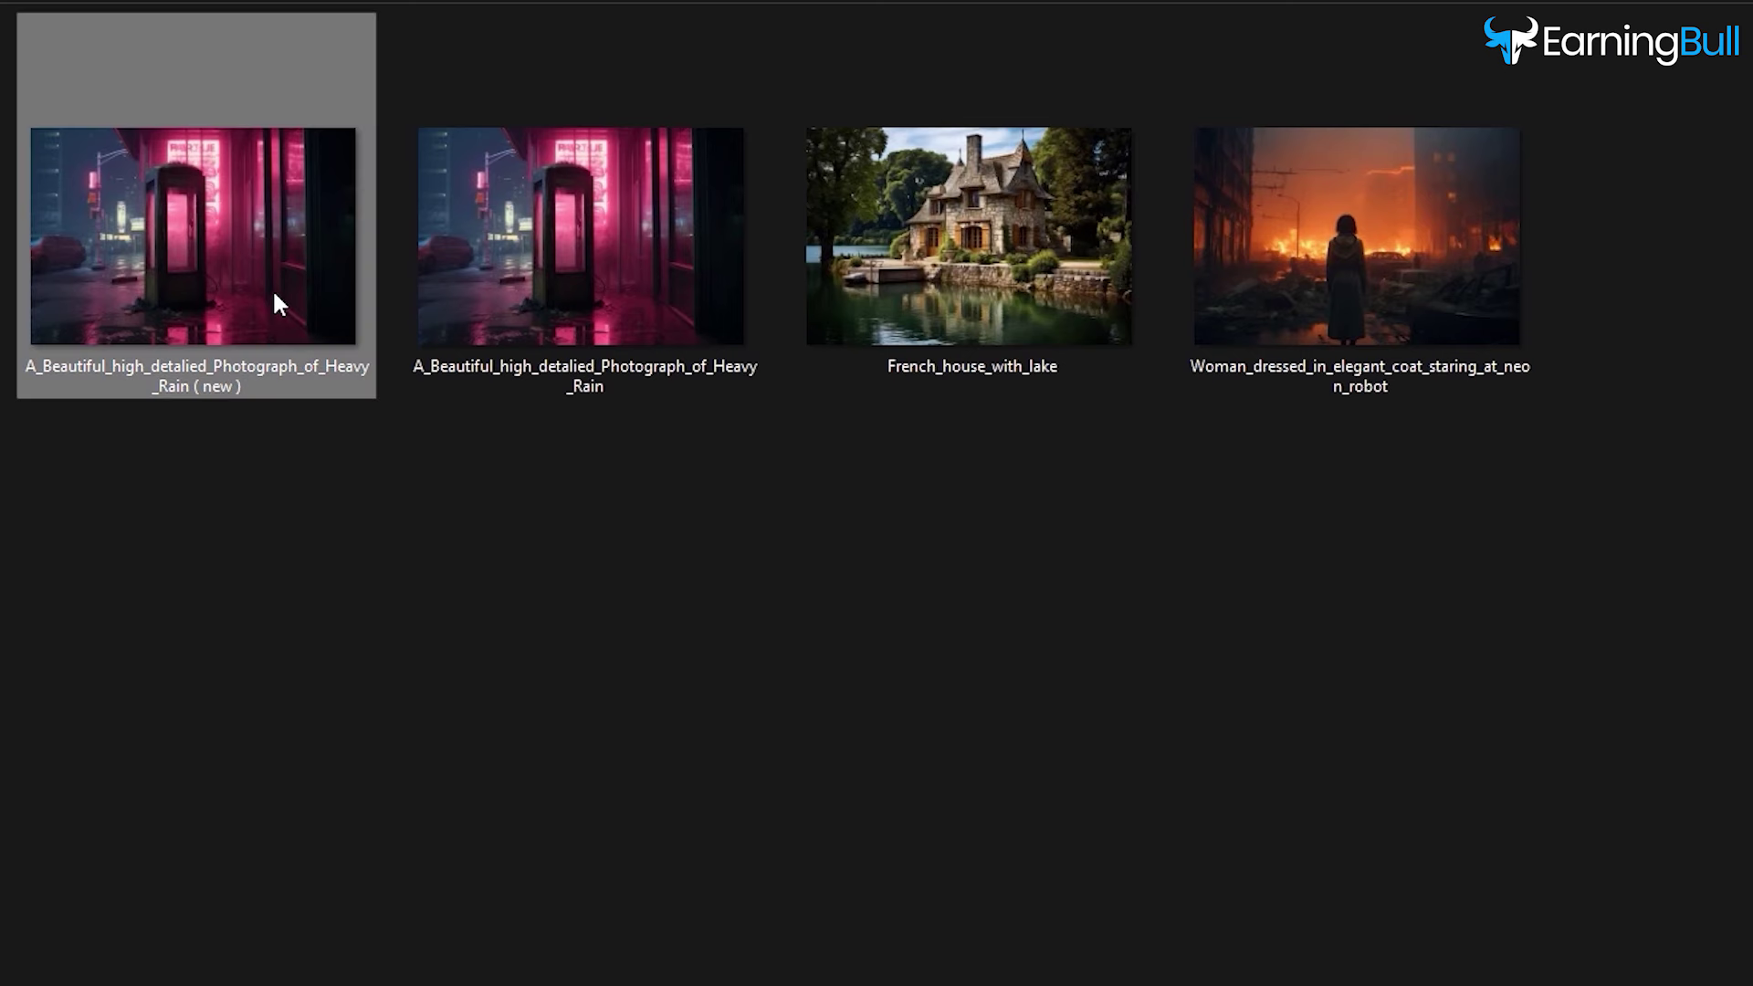
pyautogui.rightClick(273, 292)
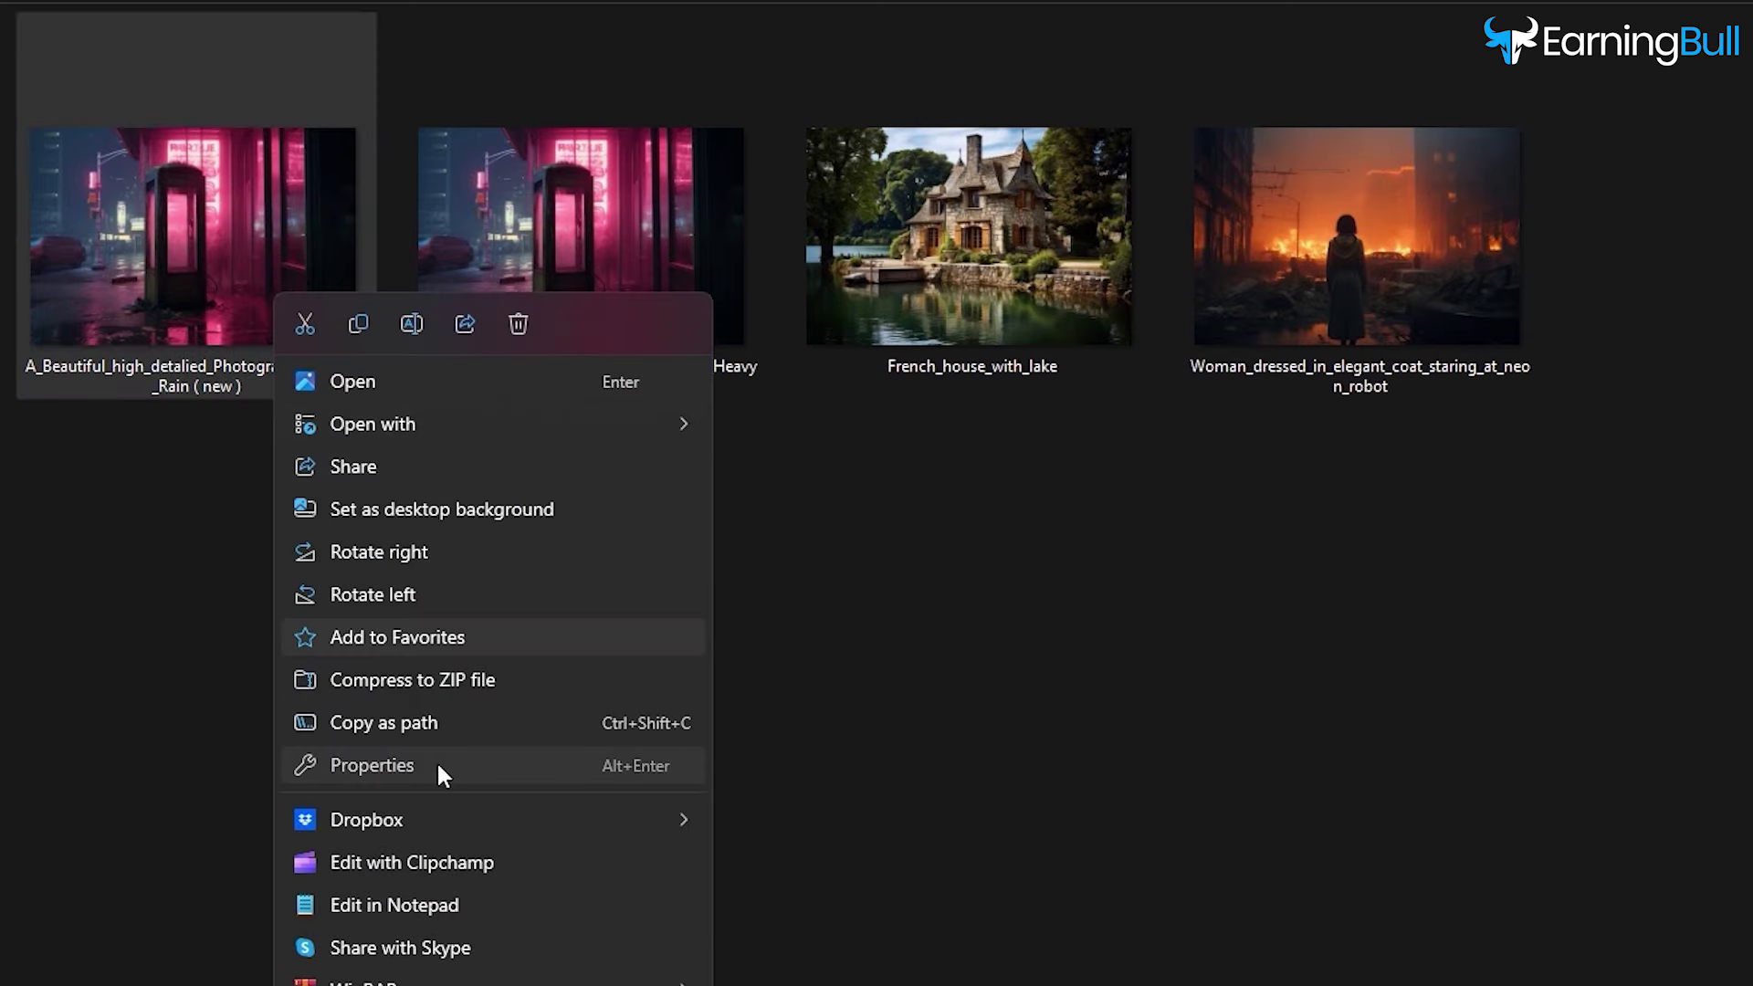
# - Confirm the upscaled copy measures 5376 x 3584 pixels in its Details properties
pyautogui.click(438, 765)
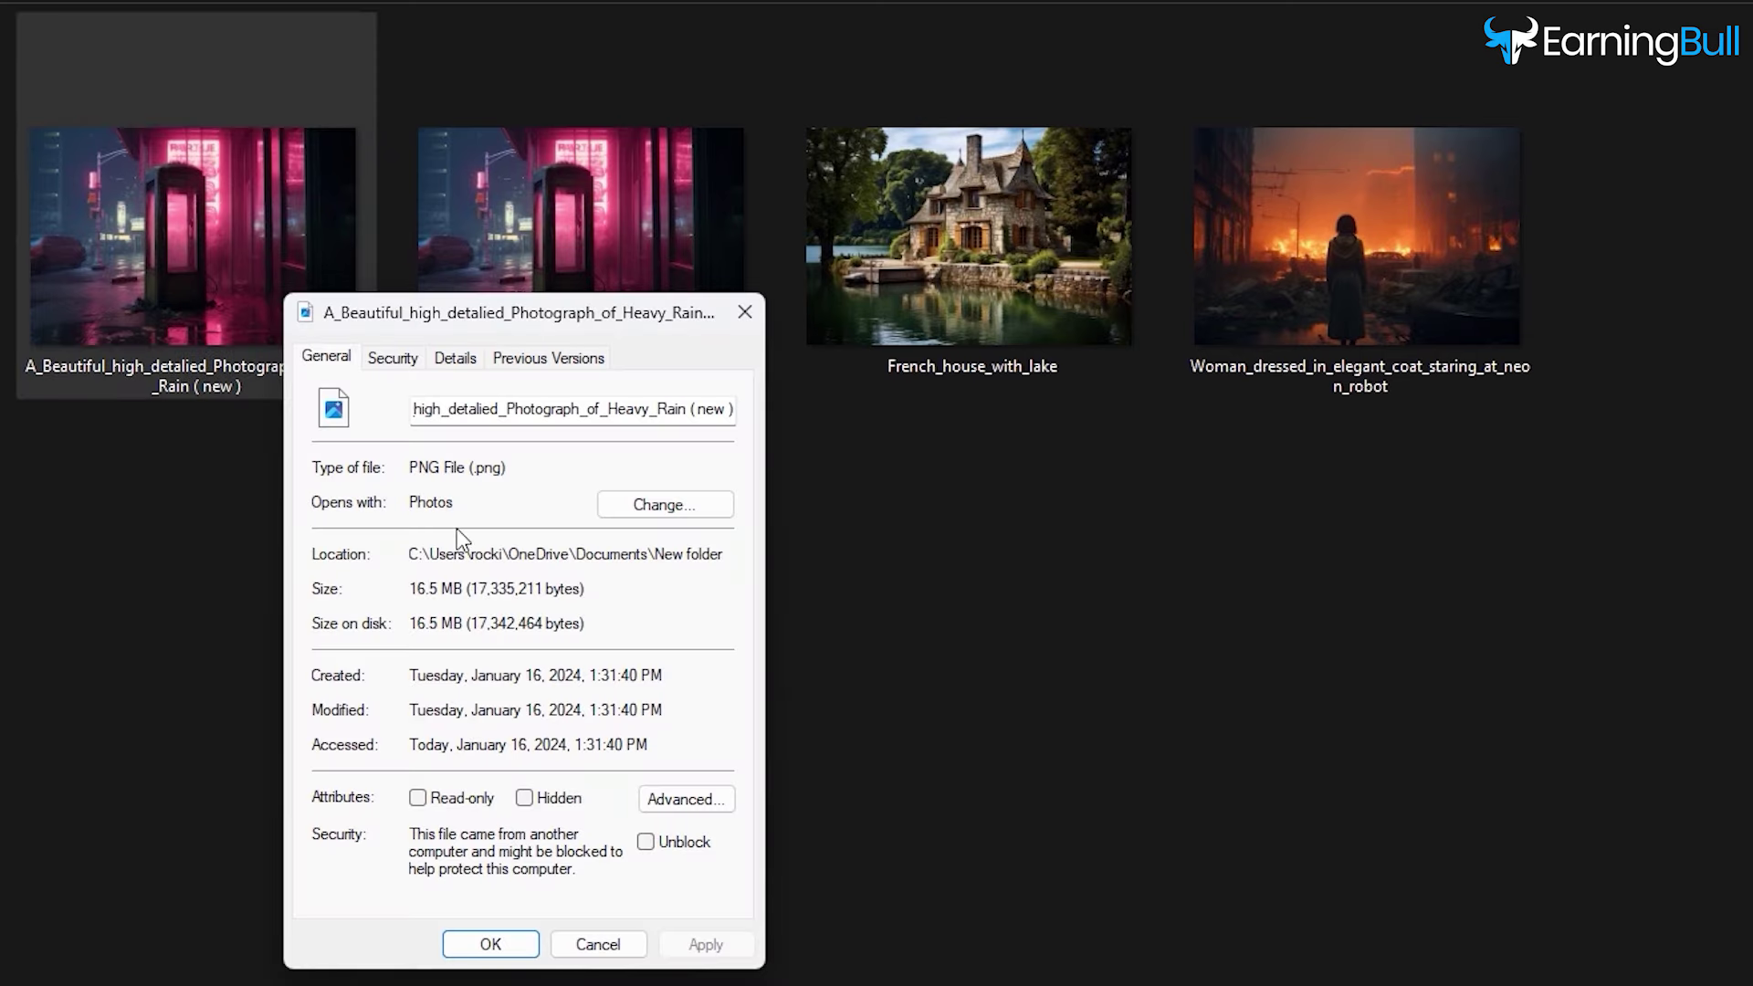
pyautogui.click(473, 365)
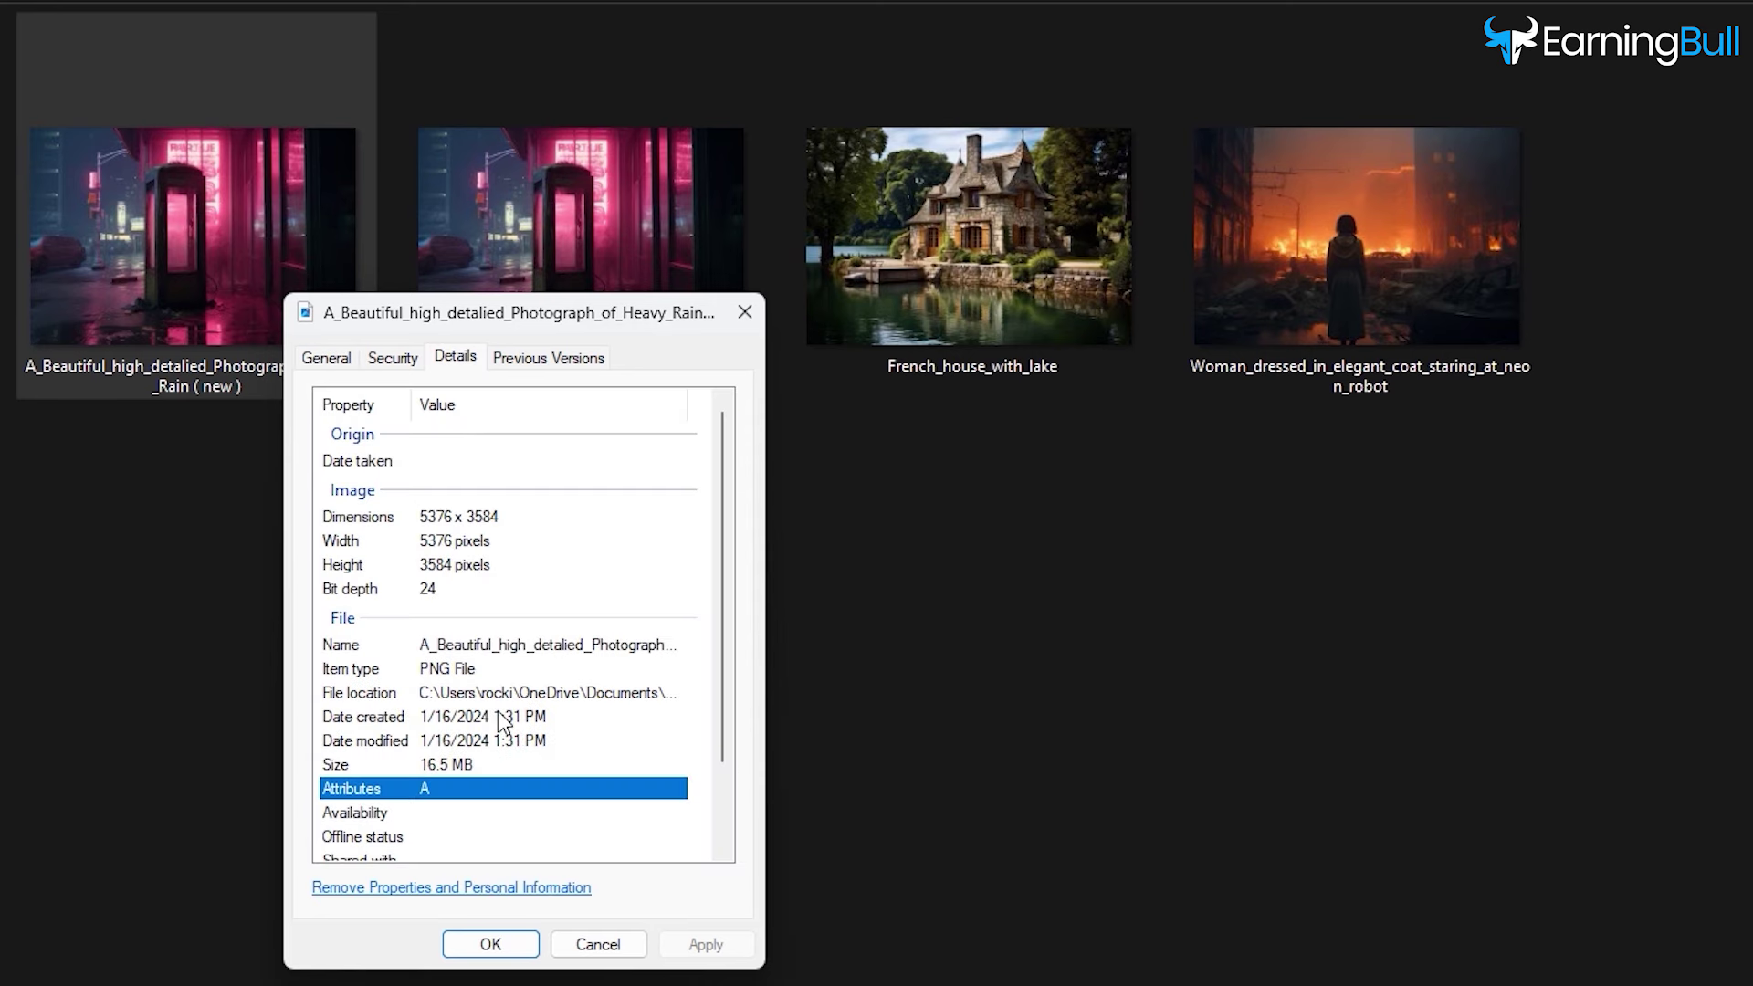
pyautogui.click(484, 518)
pyautogui.click(480, 541)
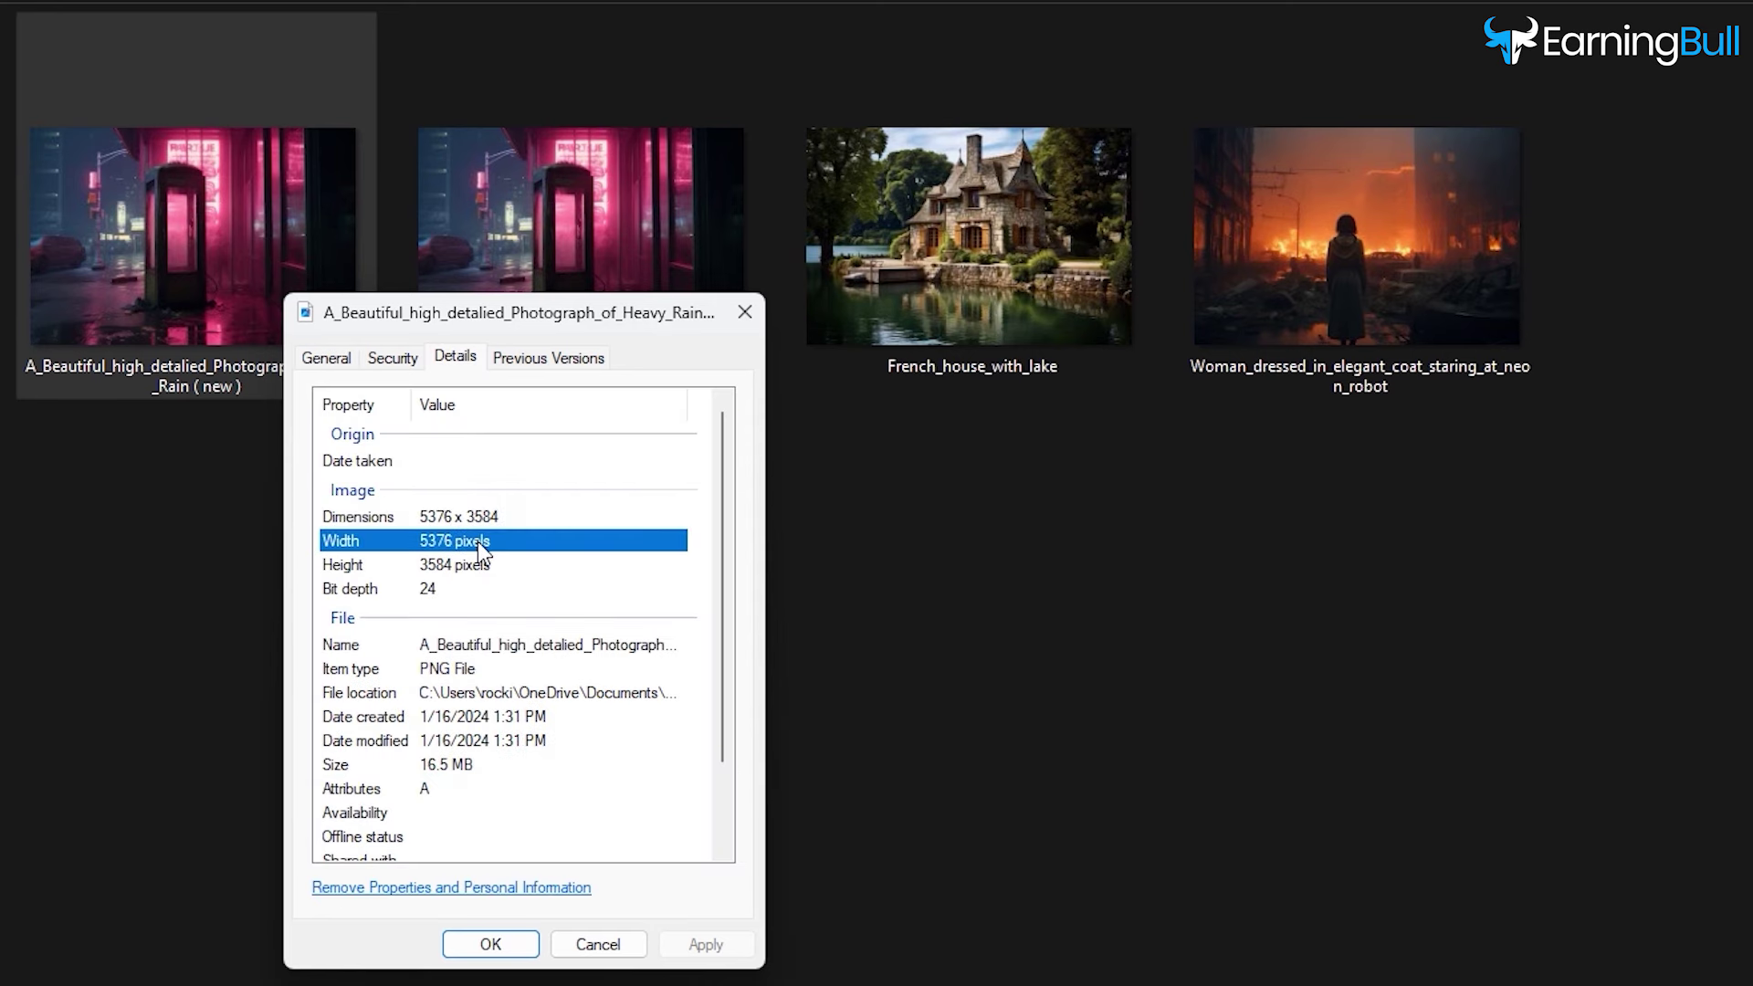
pyautogui.click(485, 568)
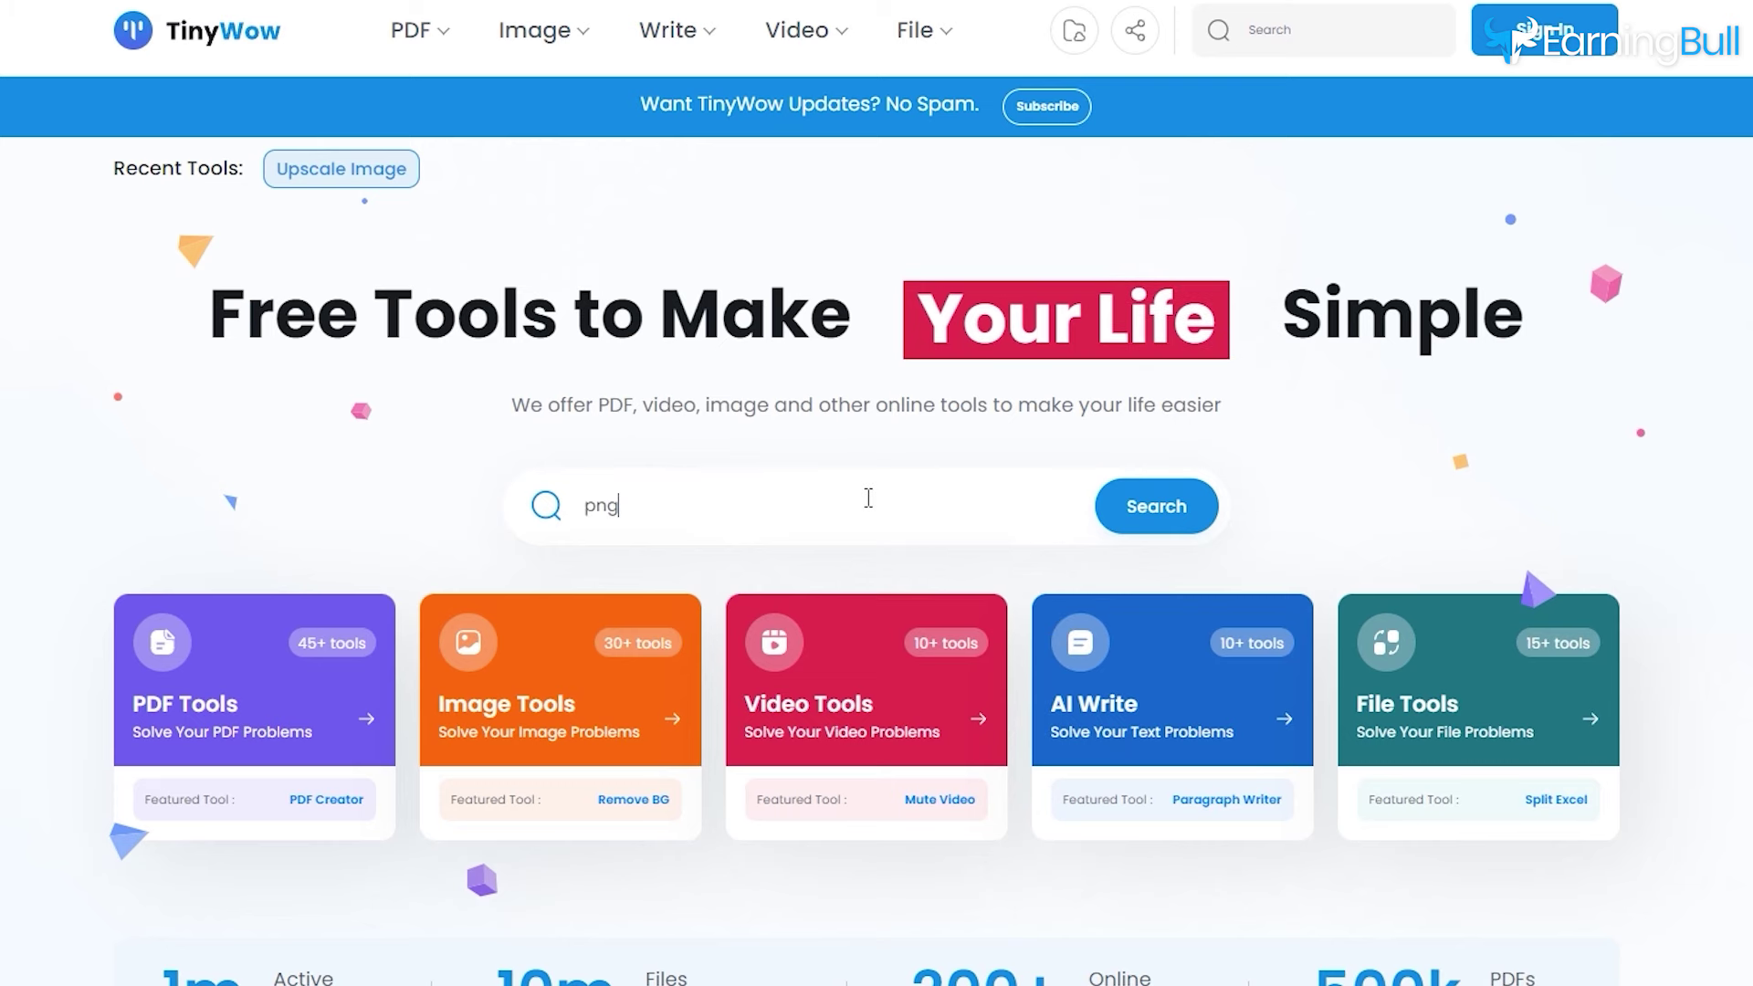
# - Convert the upscaled PNG to JPG with TinyWow's PNG to JPG tool
pyautogui.write('to jpg')
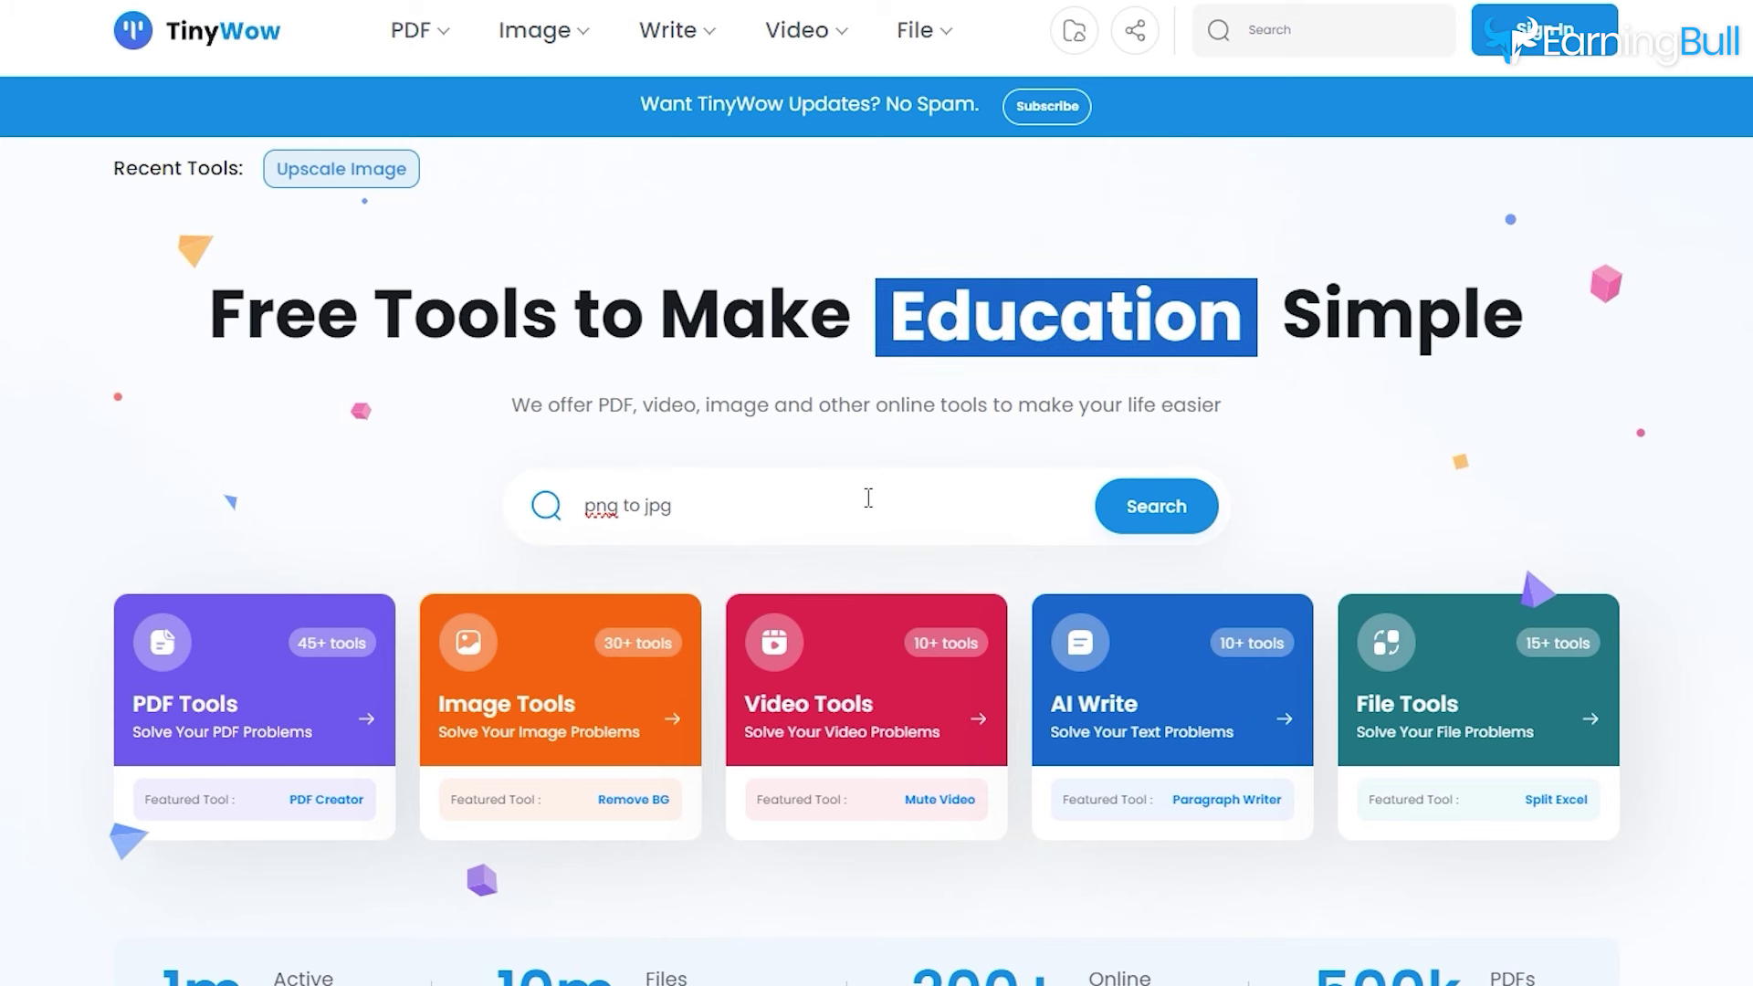
pyautogui.press('Return')
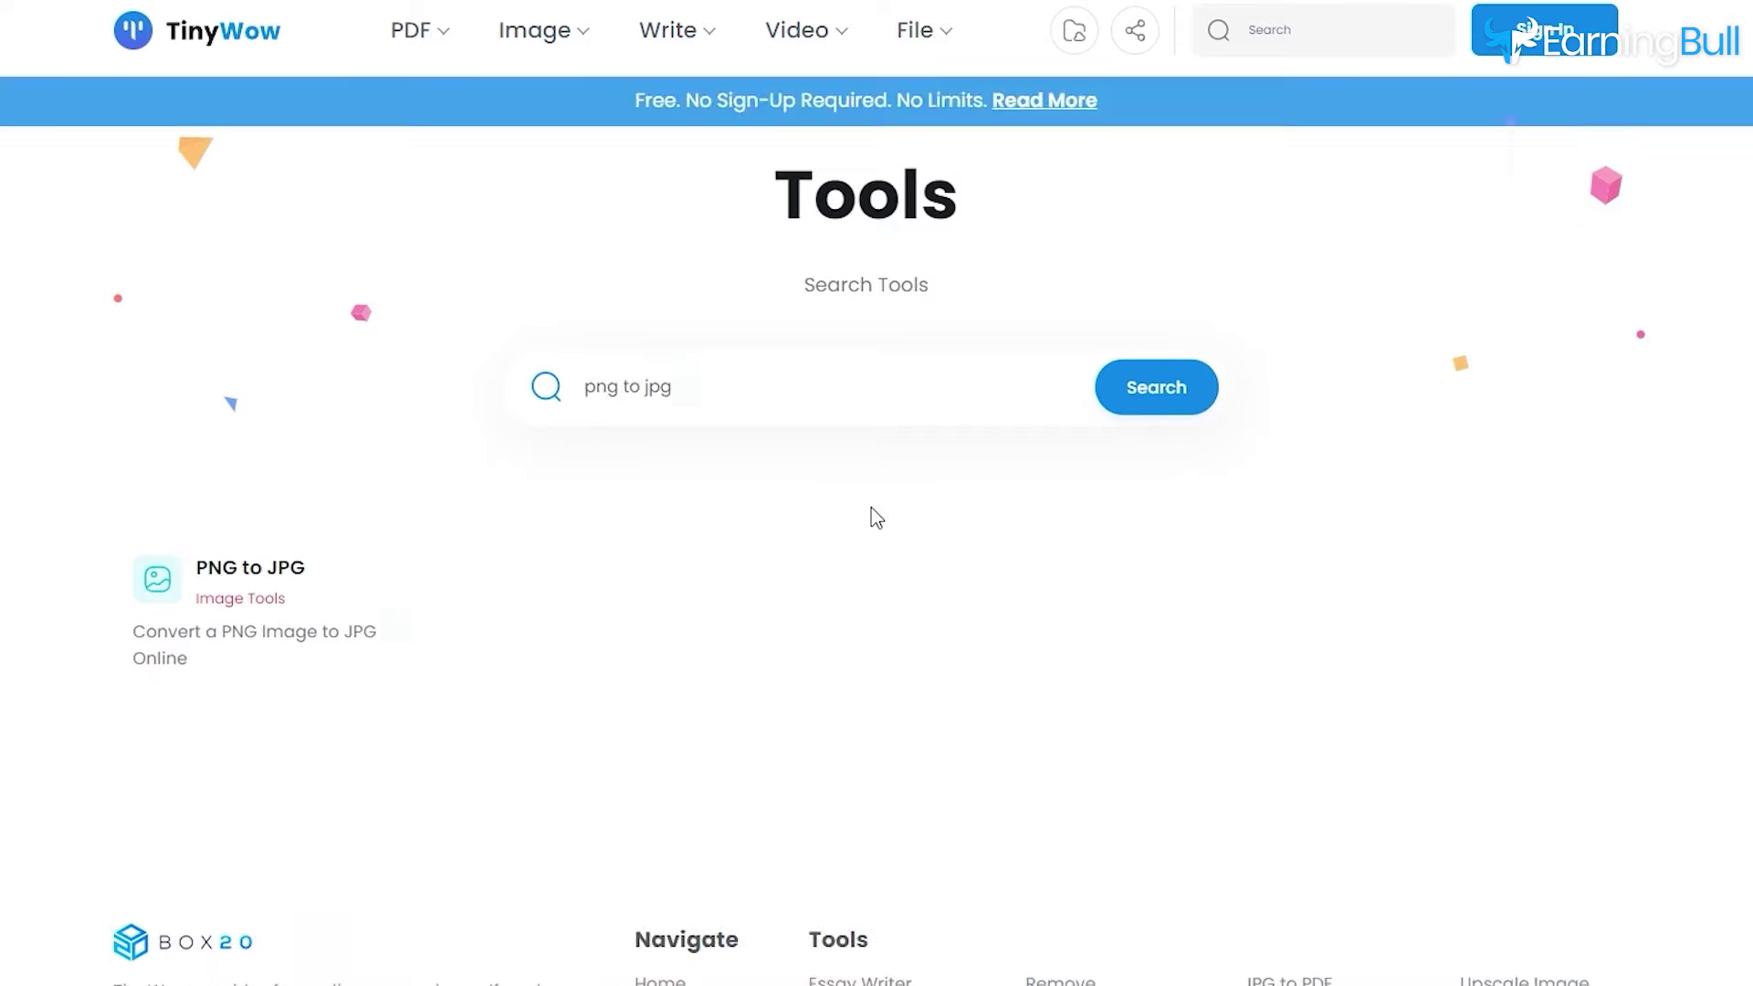
pyautogui.scroll(-3, 868, 511)
pyautogui.click(285, 299)
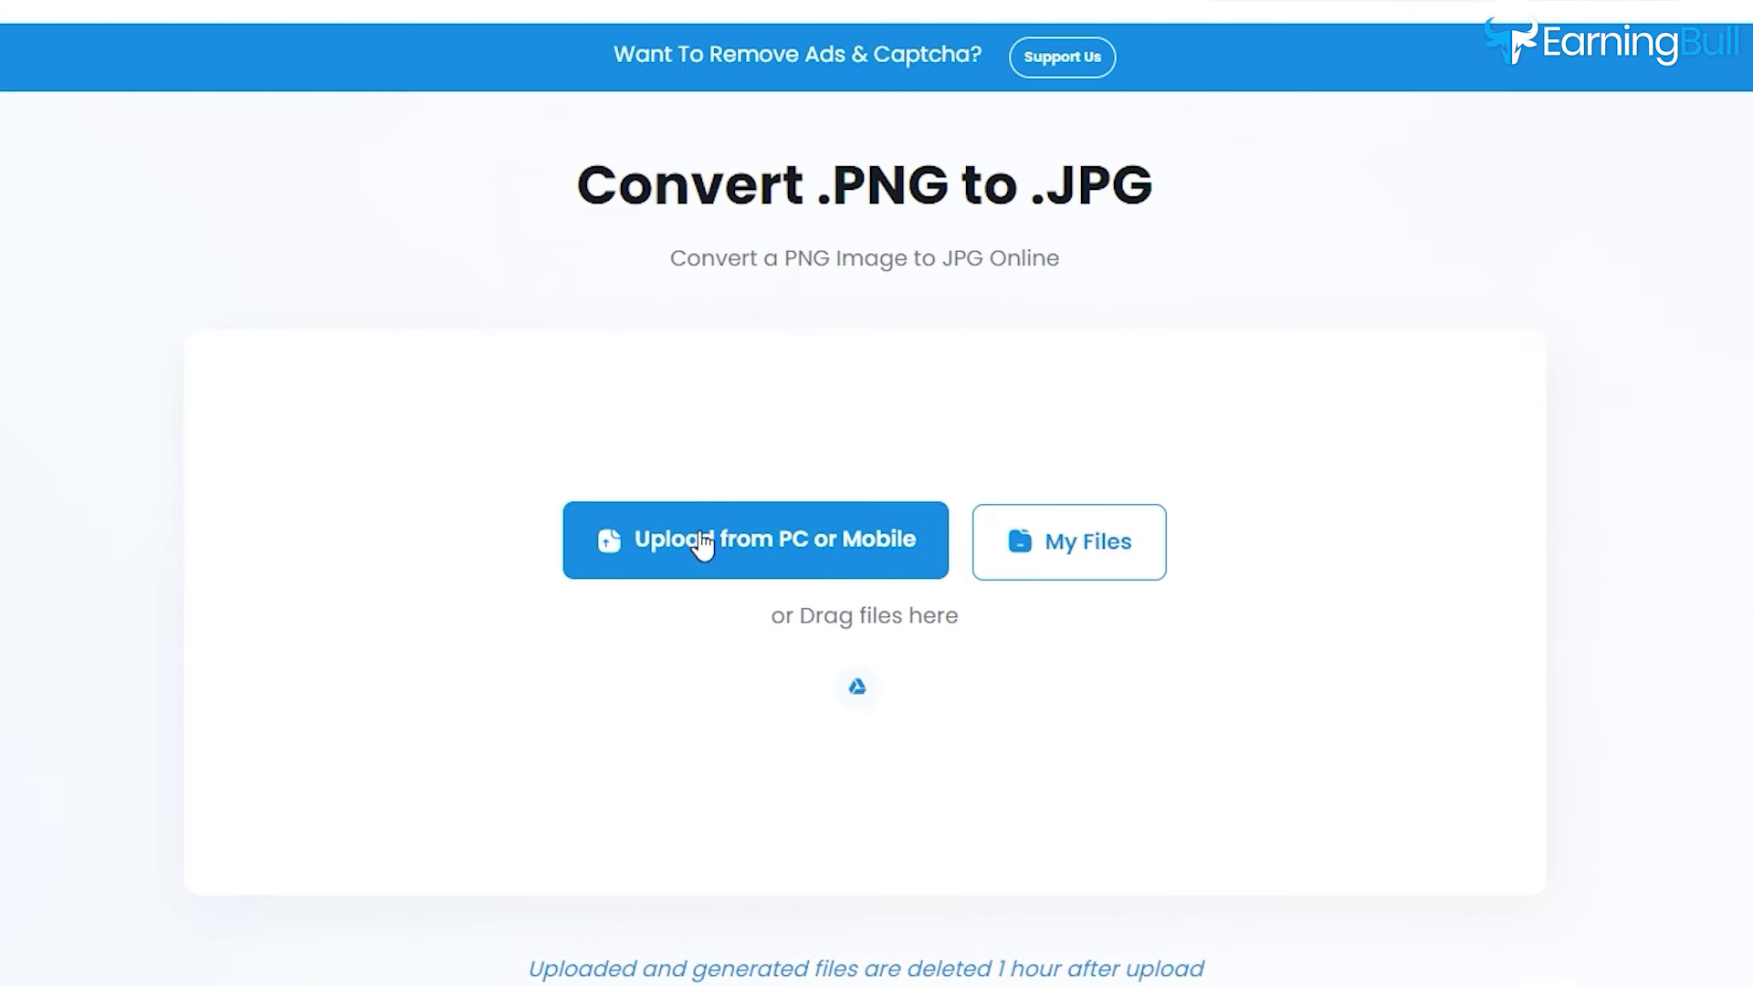
pyautogui.click(733, 574)
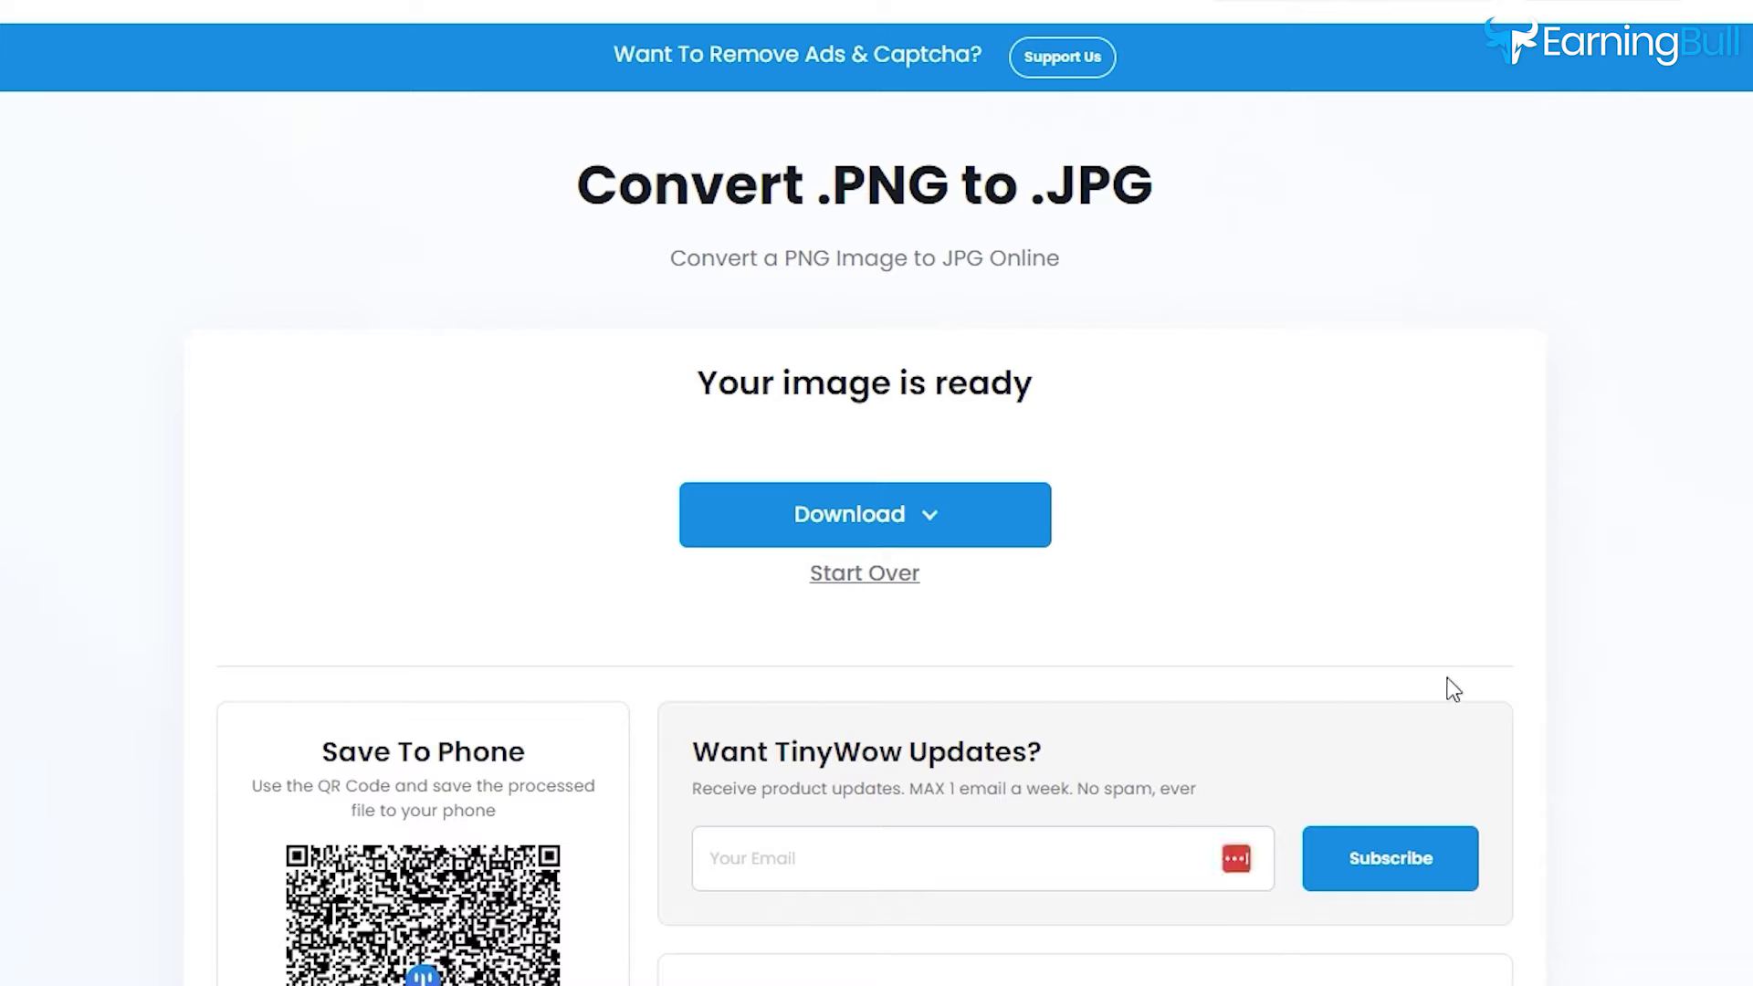
pyautogui.click(896, 540)
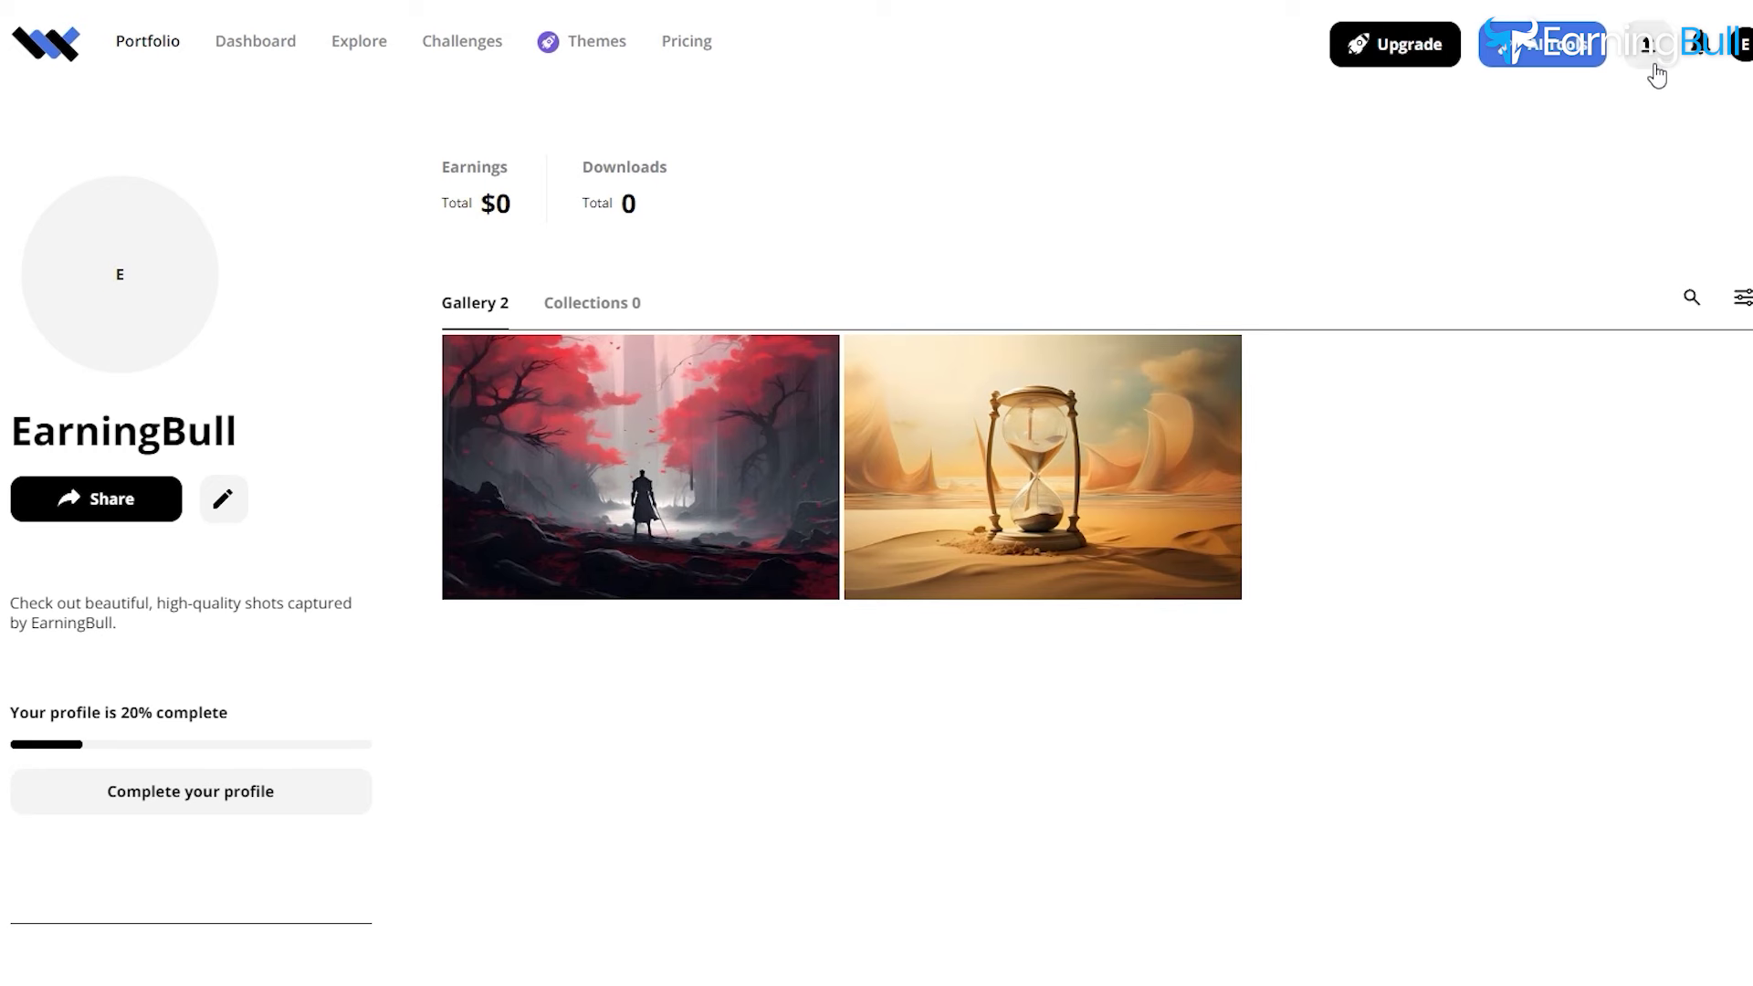
# - Upload the phone booth JPG and mark it as AI-generated with Midjourney as the tool
pyautogui.click(1655, 69)
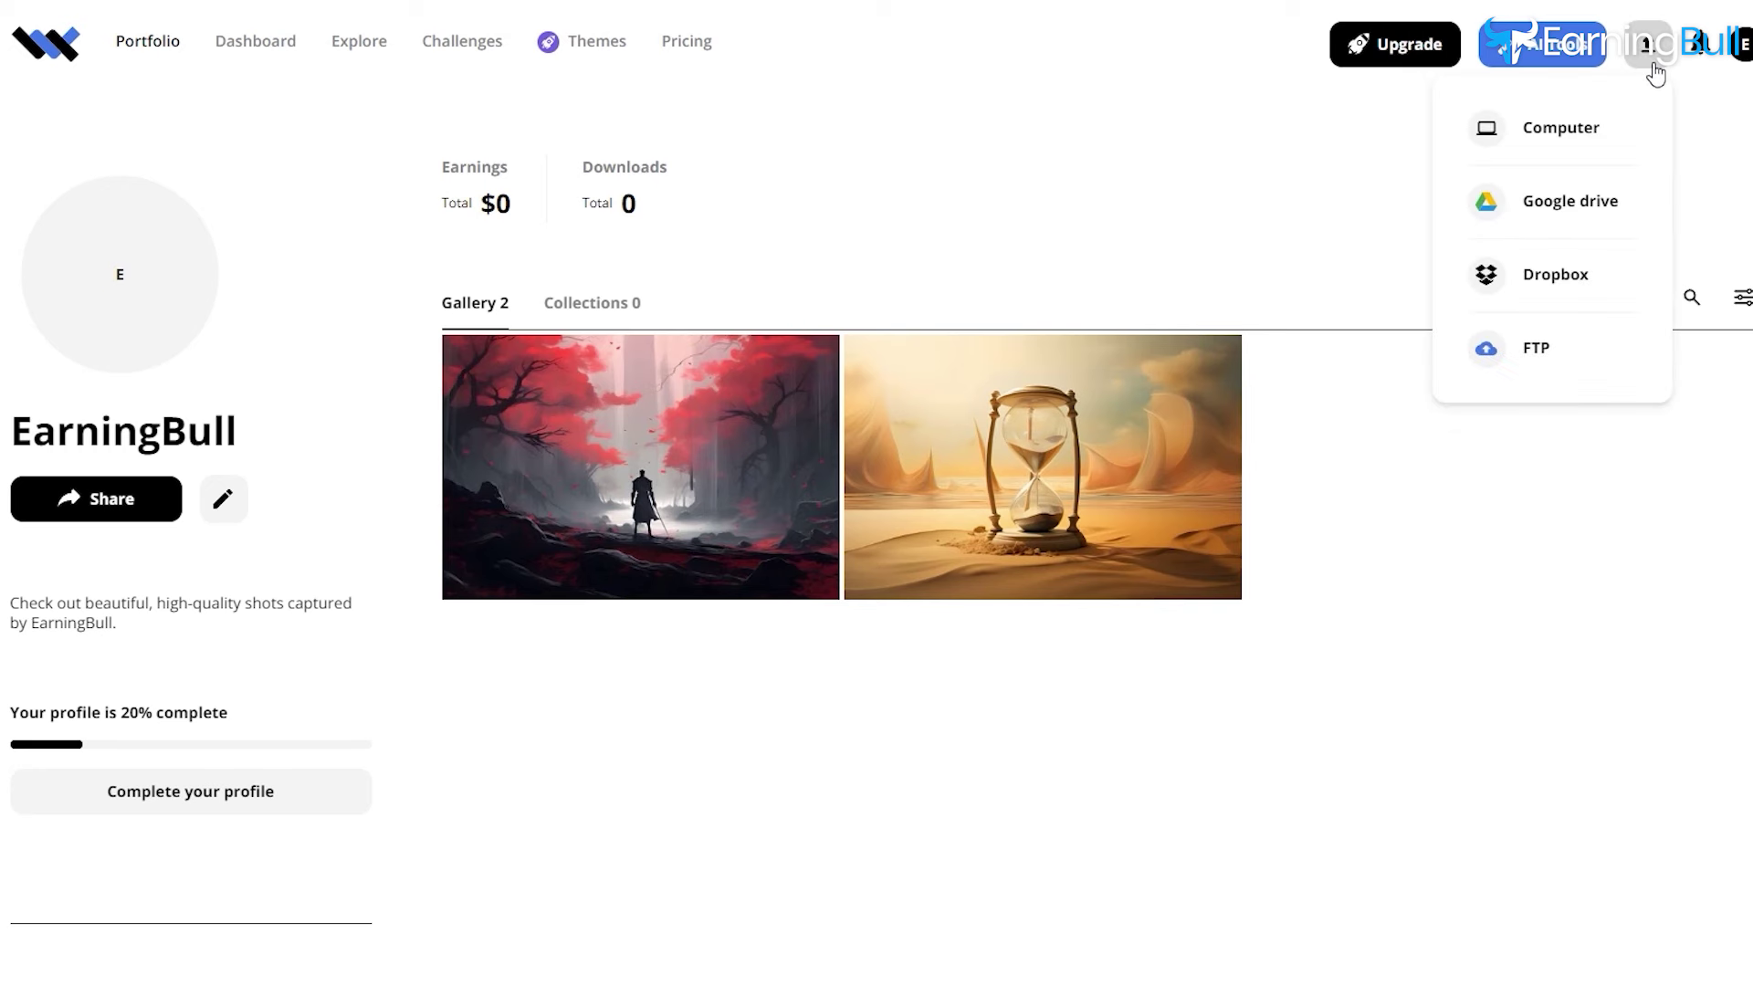
pyautogui.click(1604, 137)
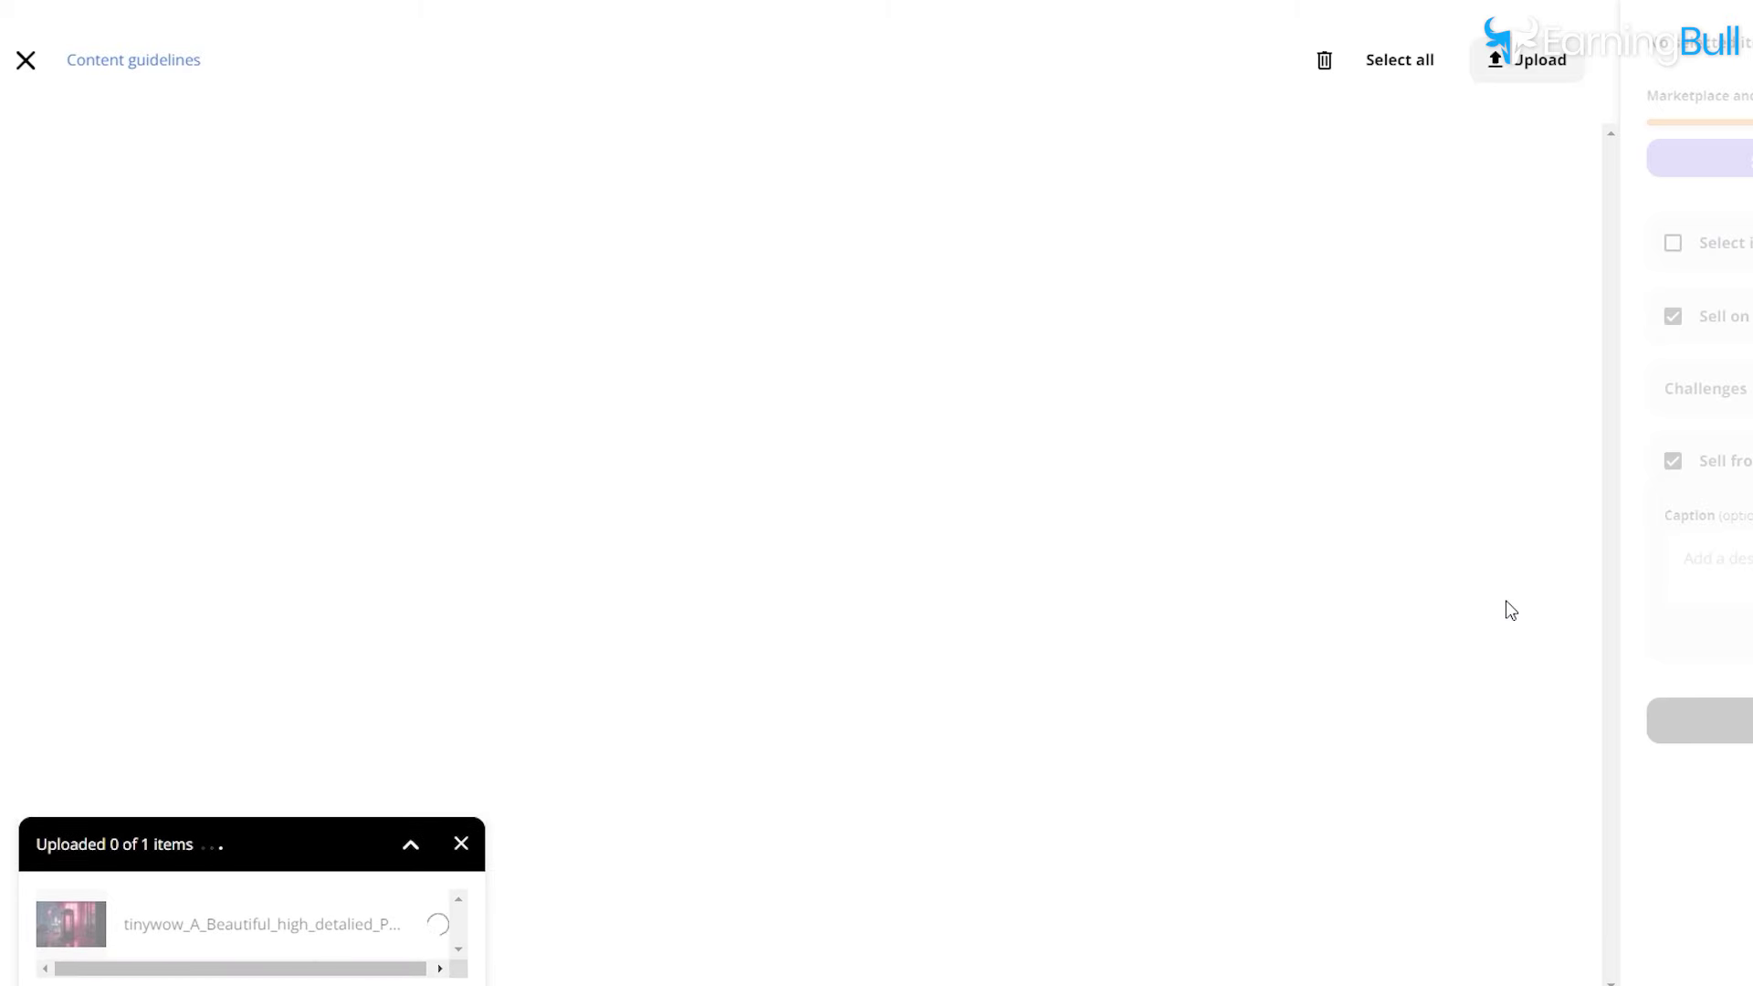
pyautogui.click(1725, 316)
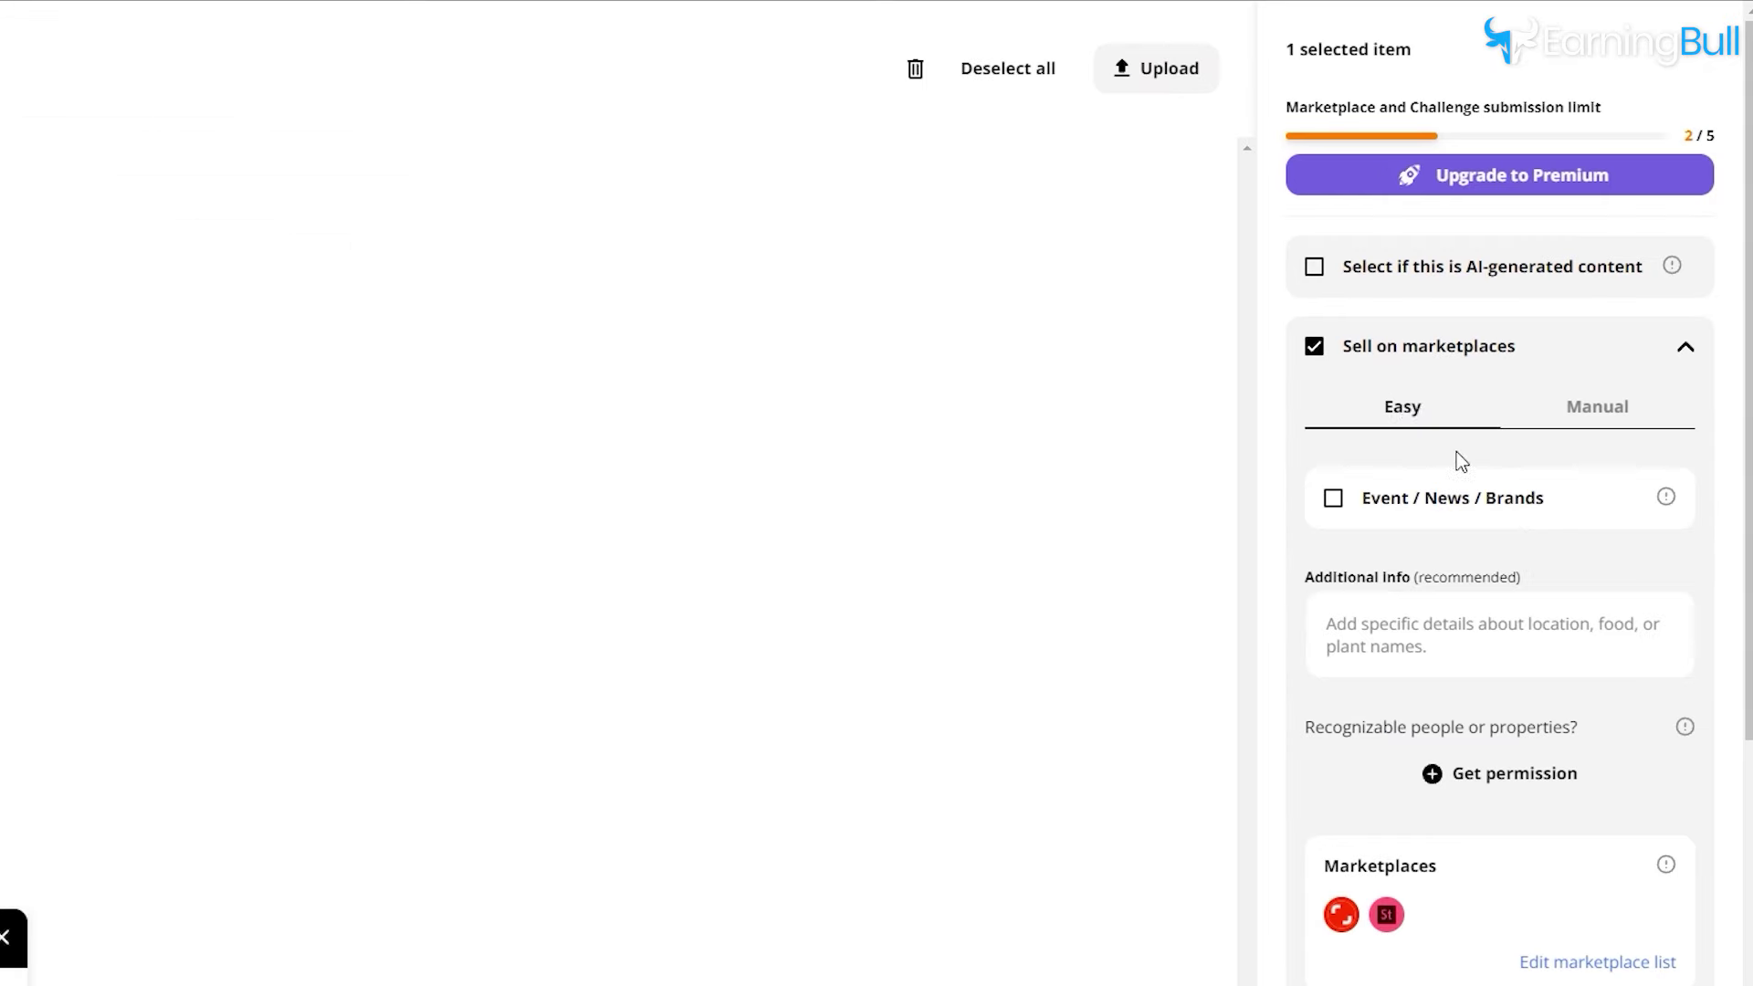
pyautogui.click(1315, 268)
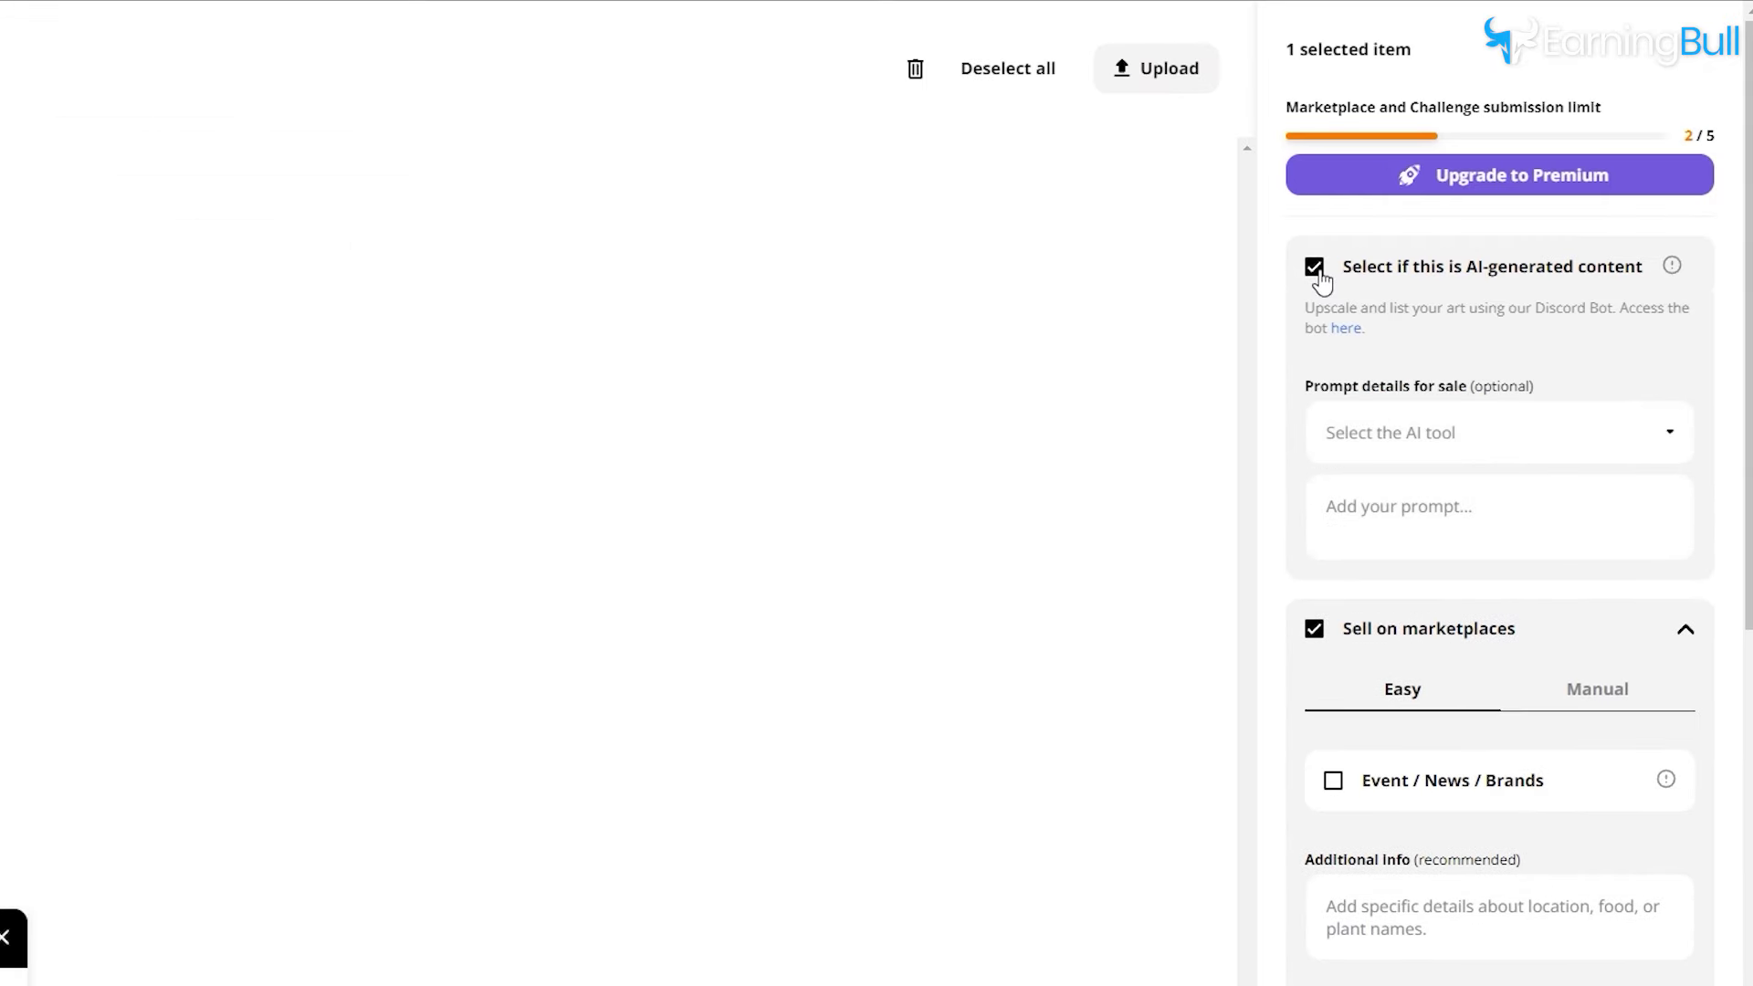
pyautogui.click(1452, 444)
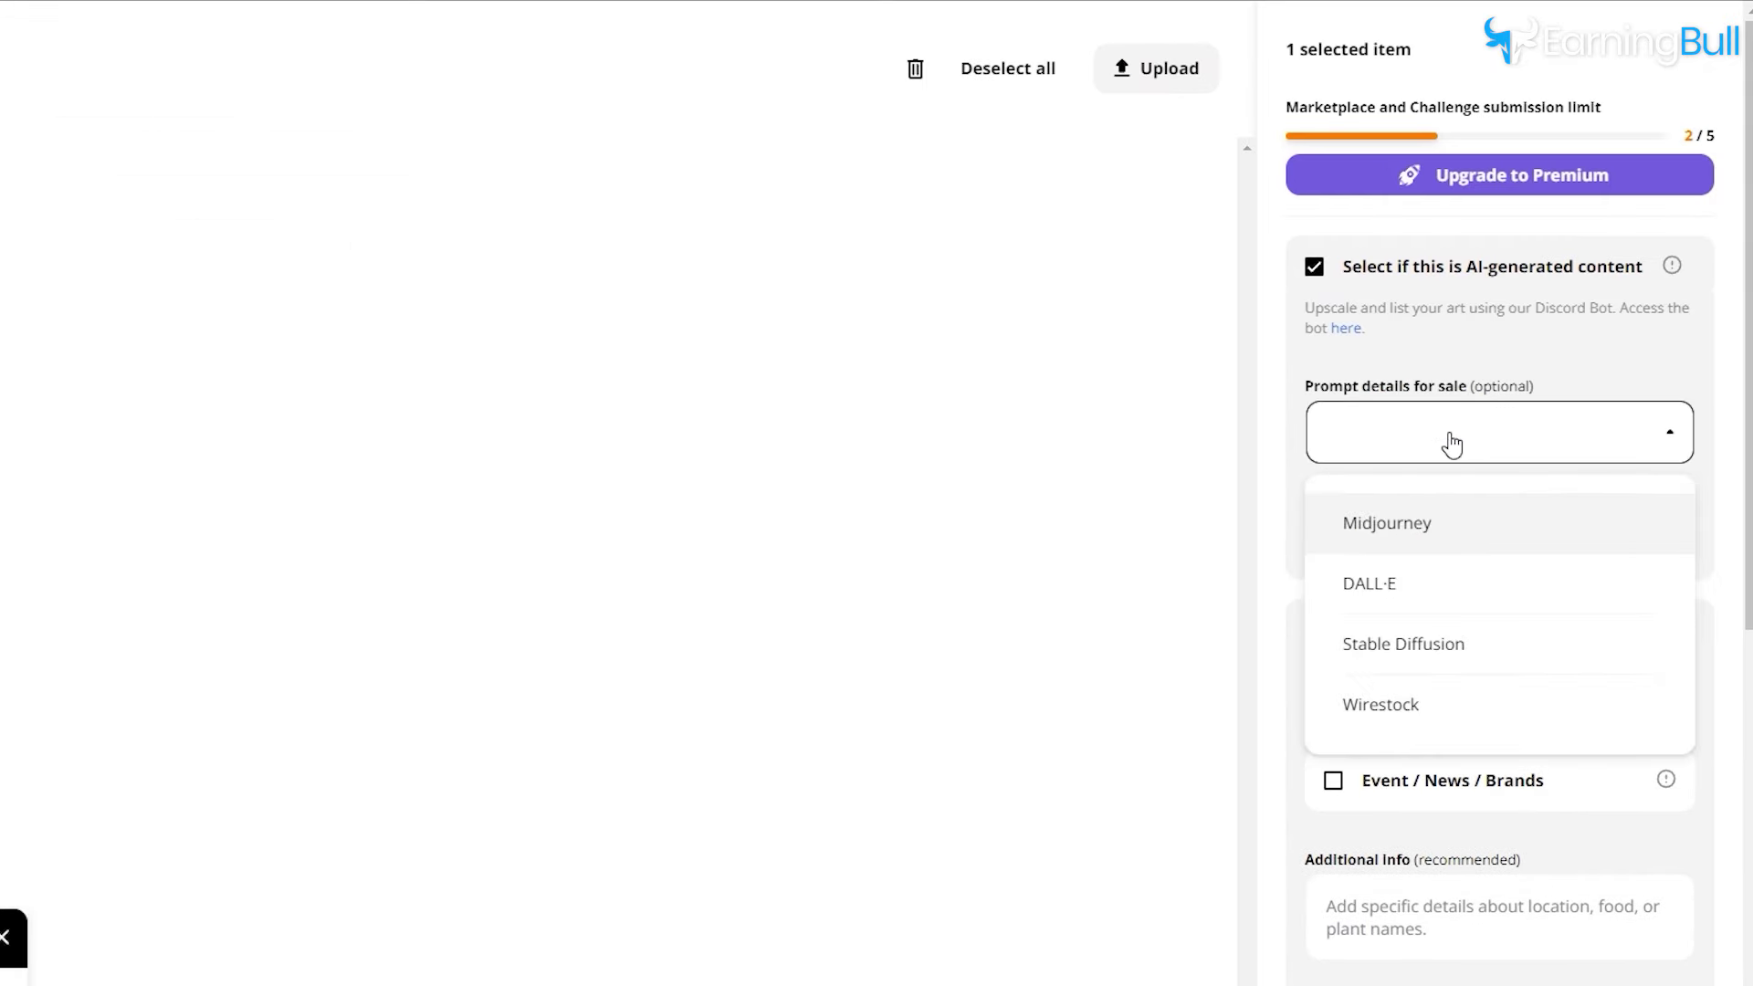
pyautogui.click(1460, 546)
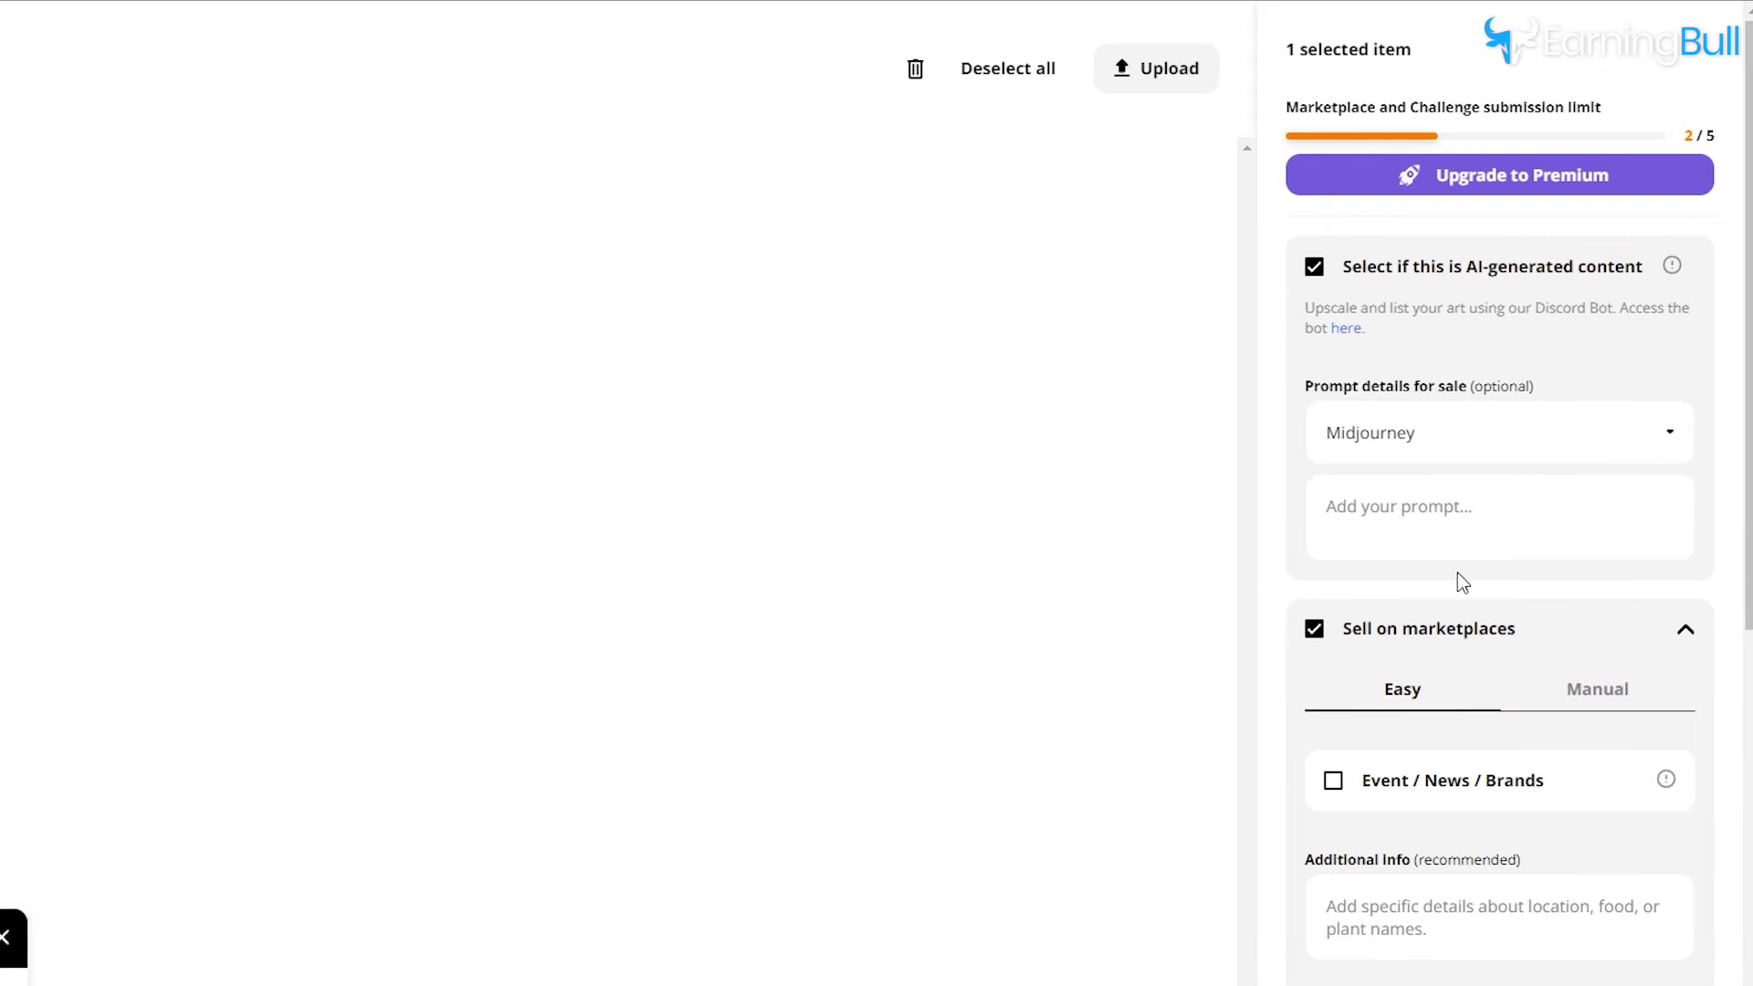
# - Compare the Manual and Easy marketplace settings, keep Easy, and post the image
pyautogui.scroll(-5, 1461, 566)
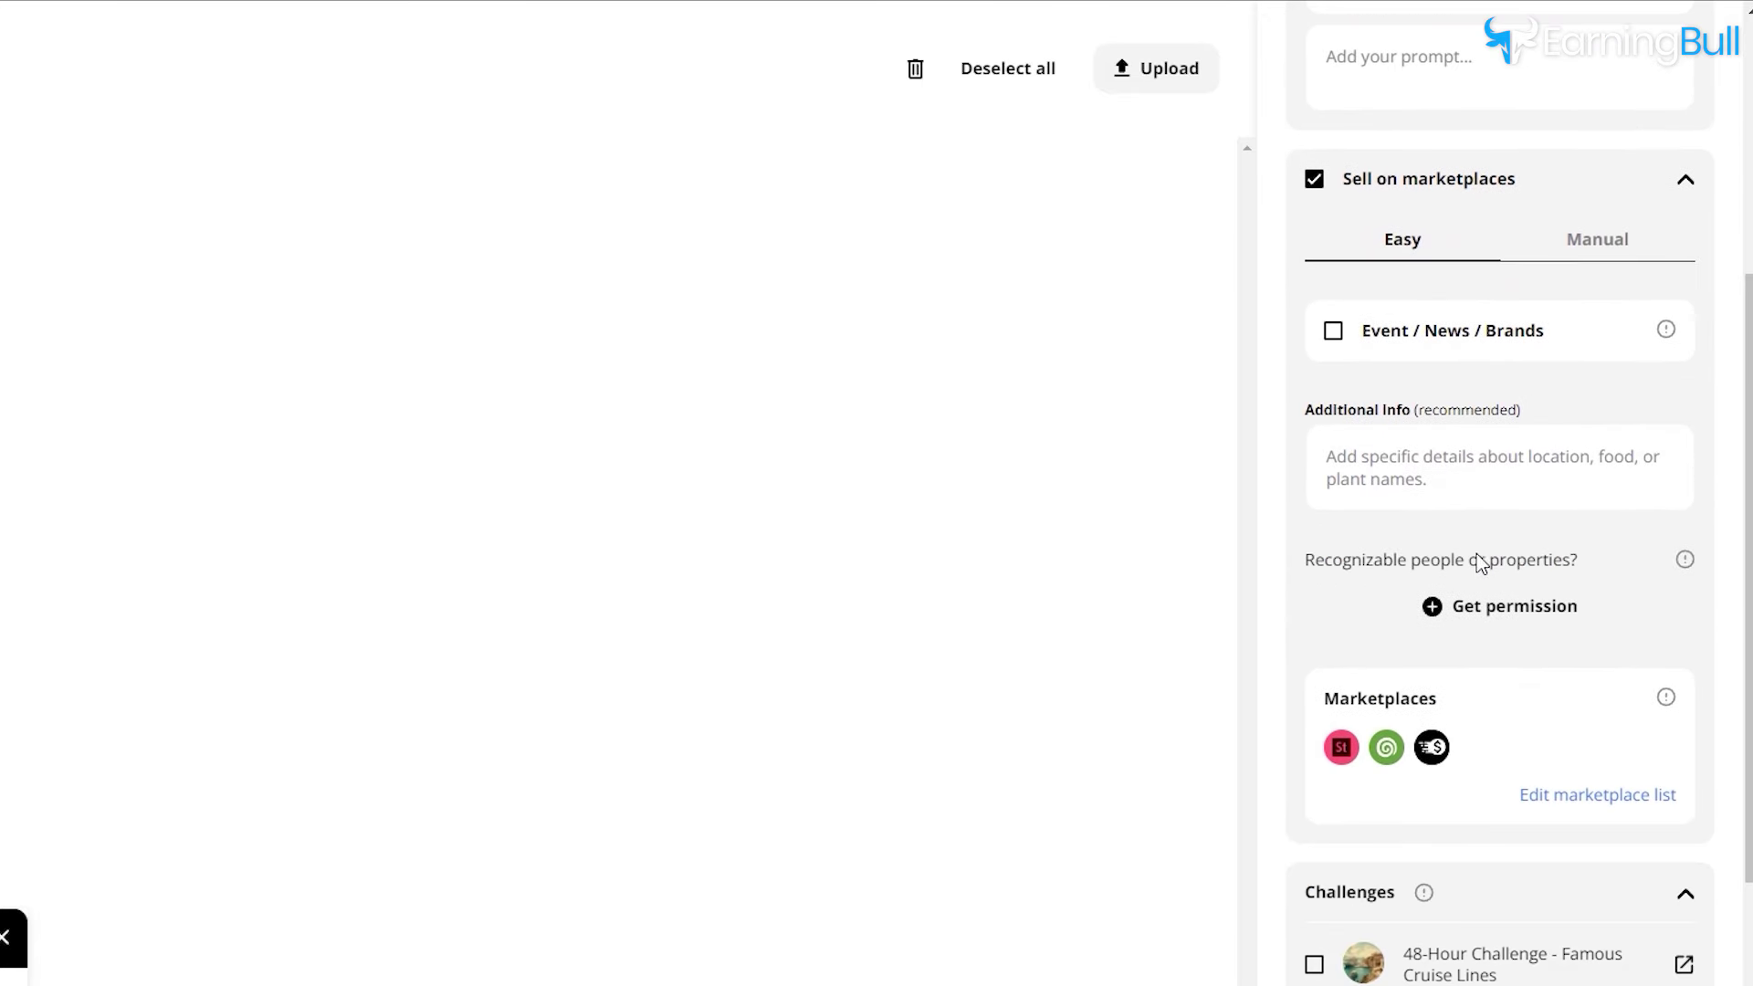
pyautogui.scroll(1, 1482, 525)
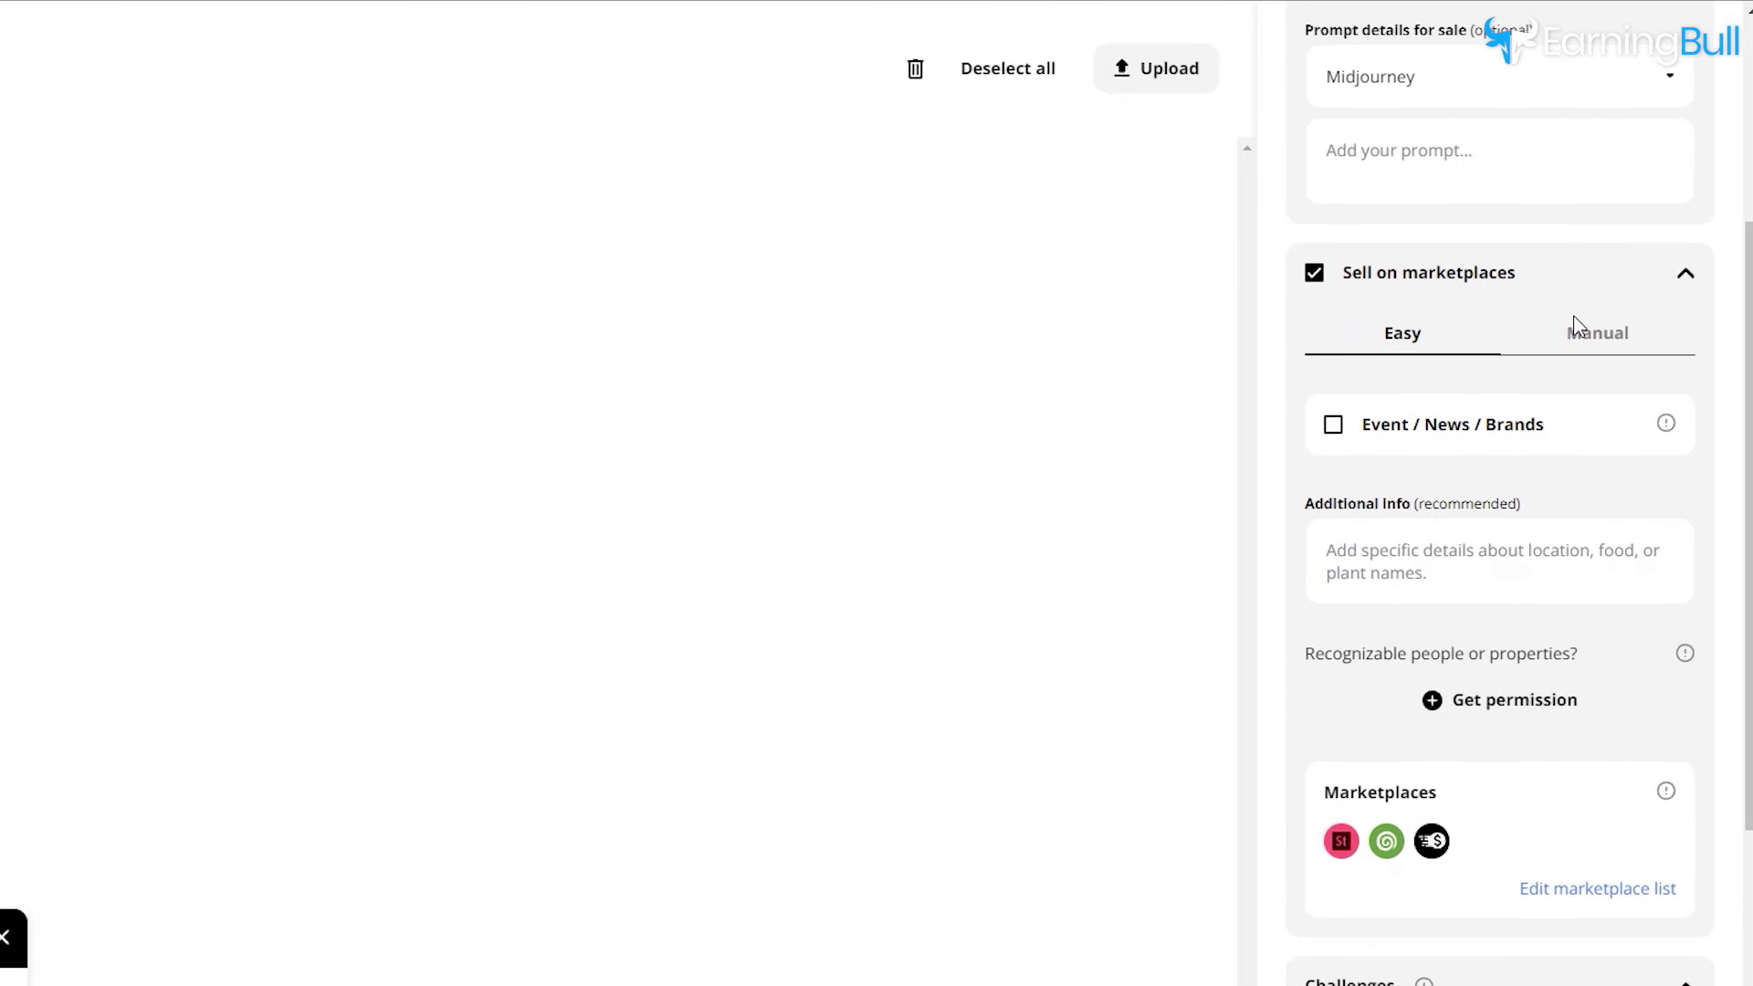
pyautogui.click(1583, 338)
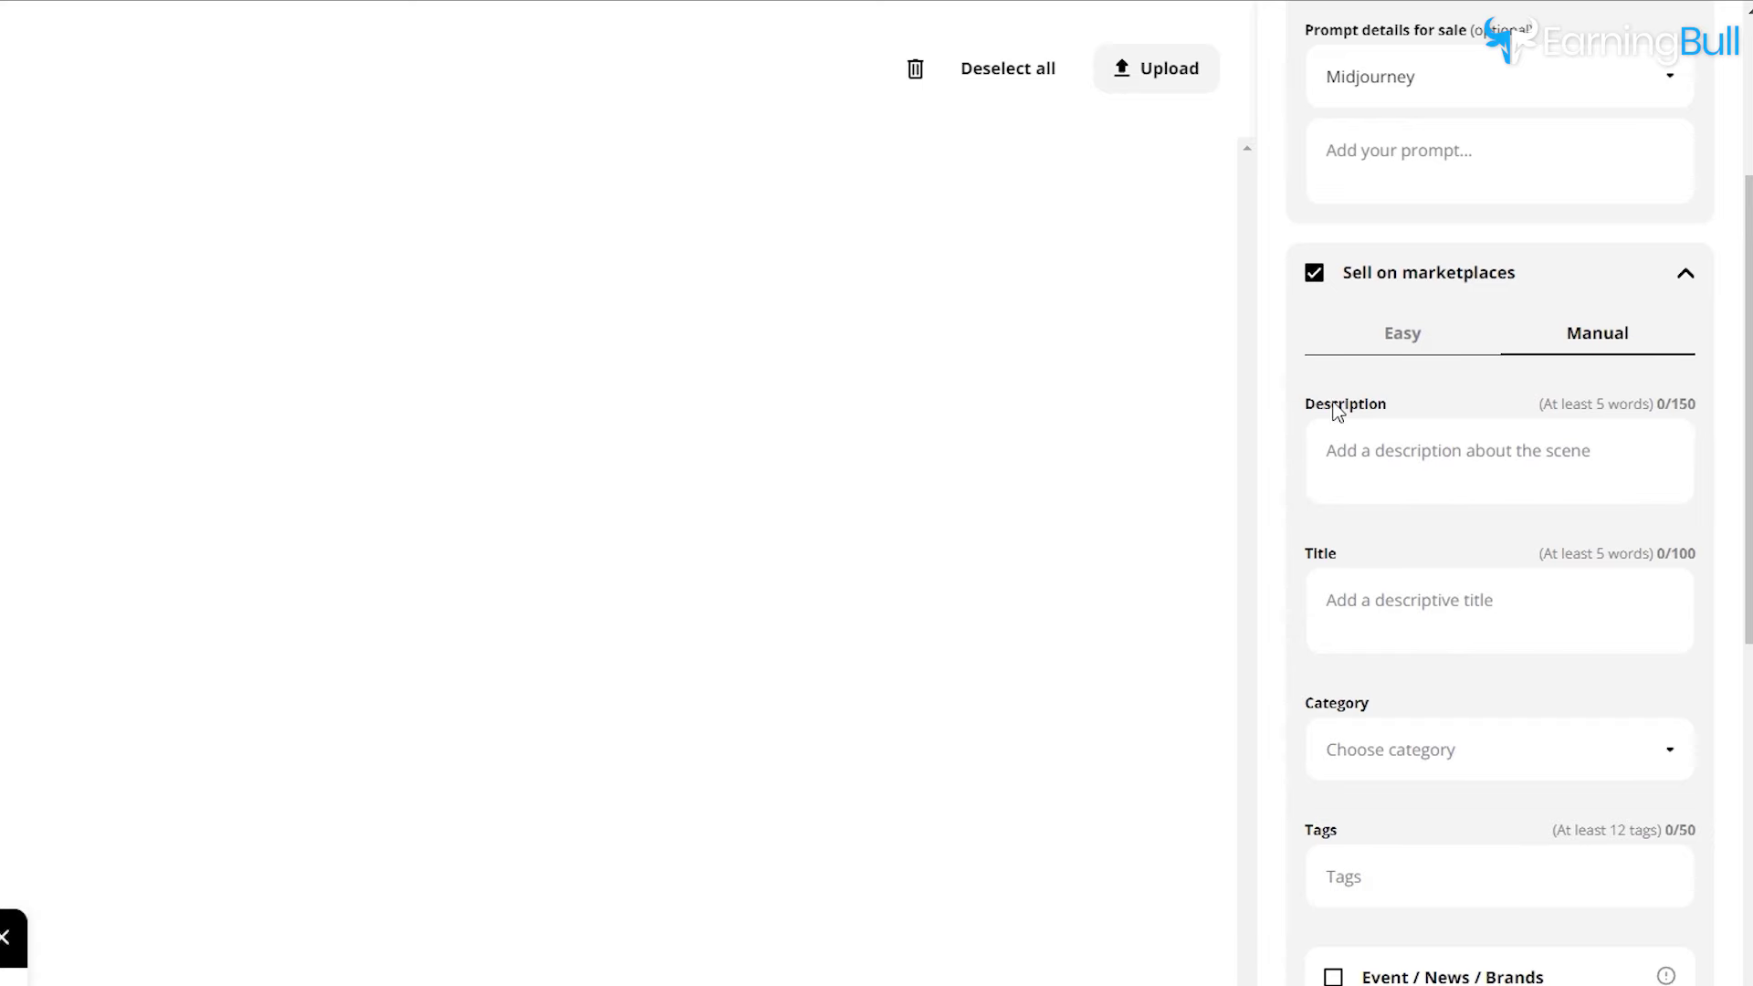
pyautogui.scroll(-3, 1413, 602)
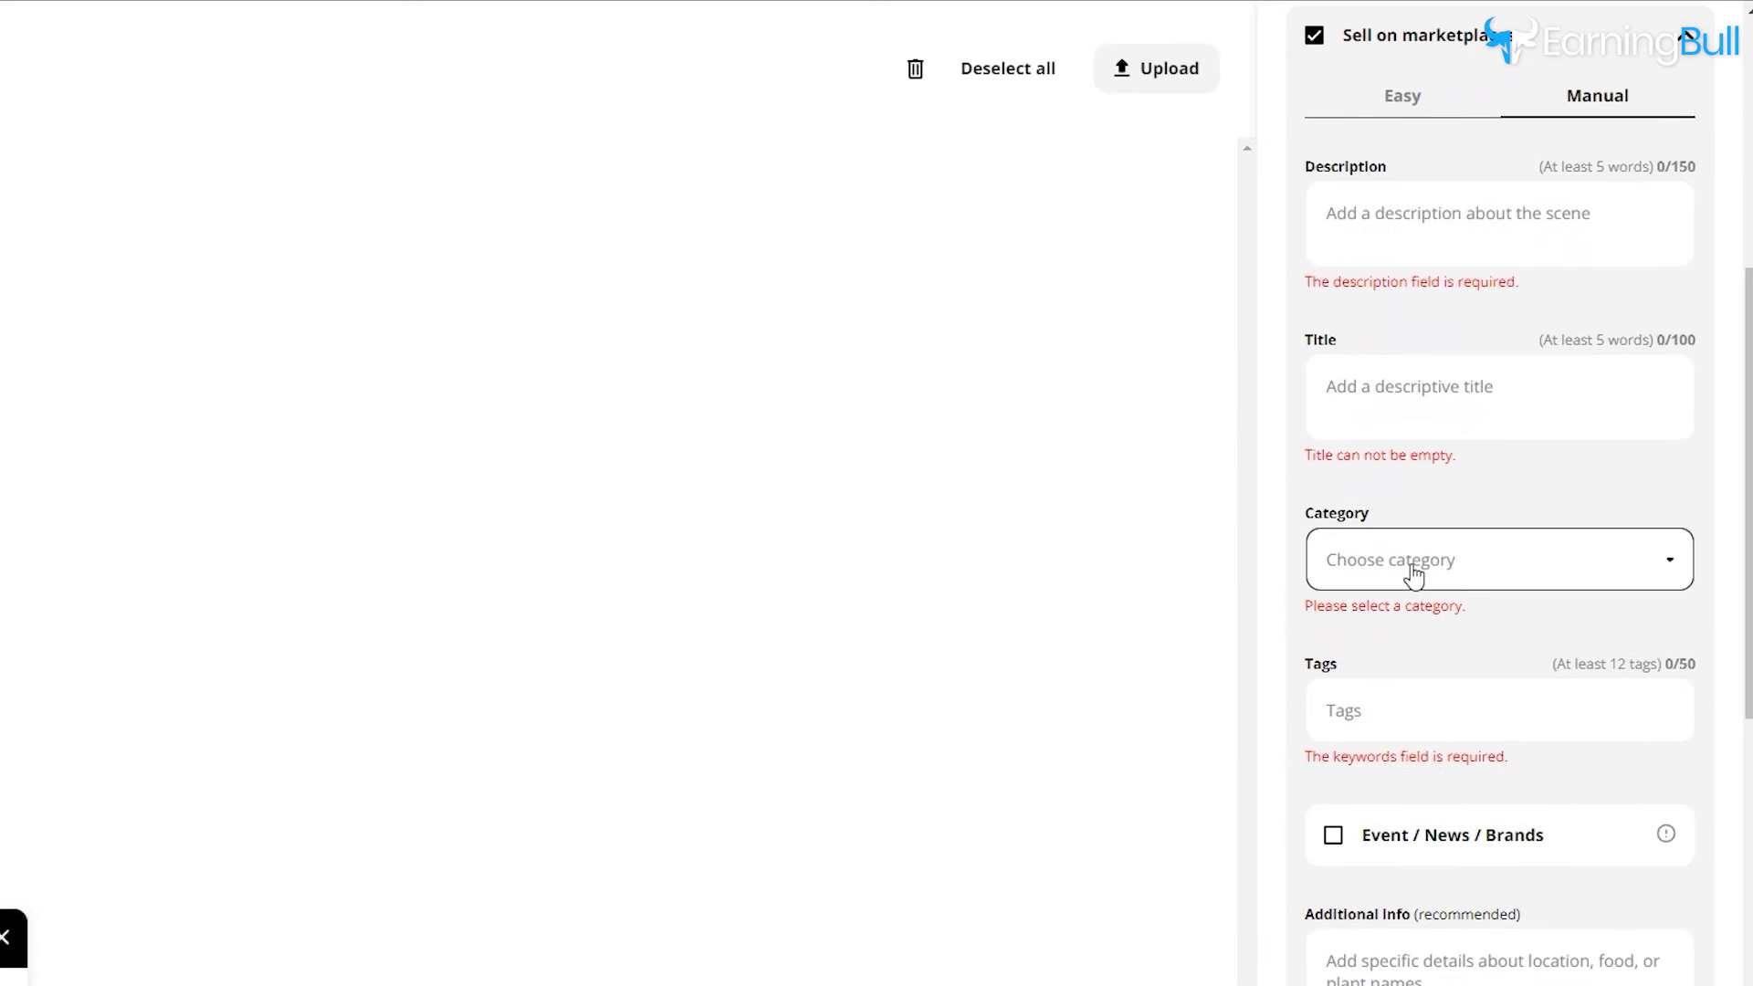
pyautogui.scroll(-10, 1423, 723)
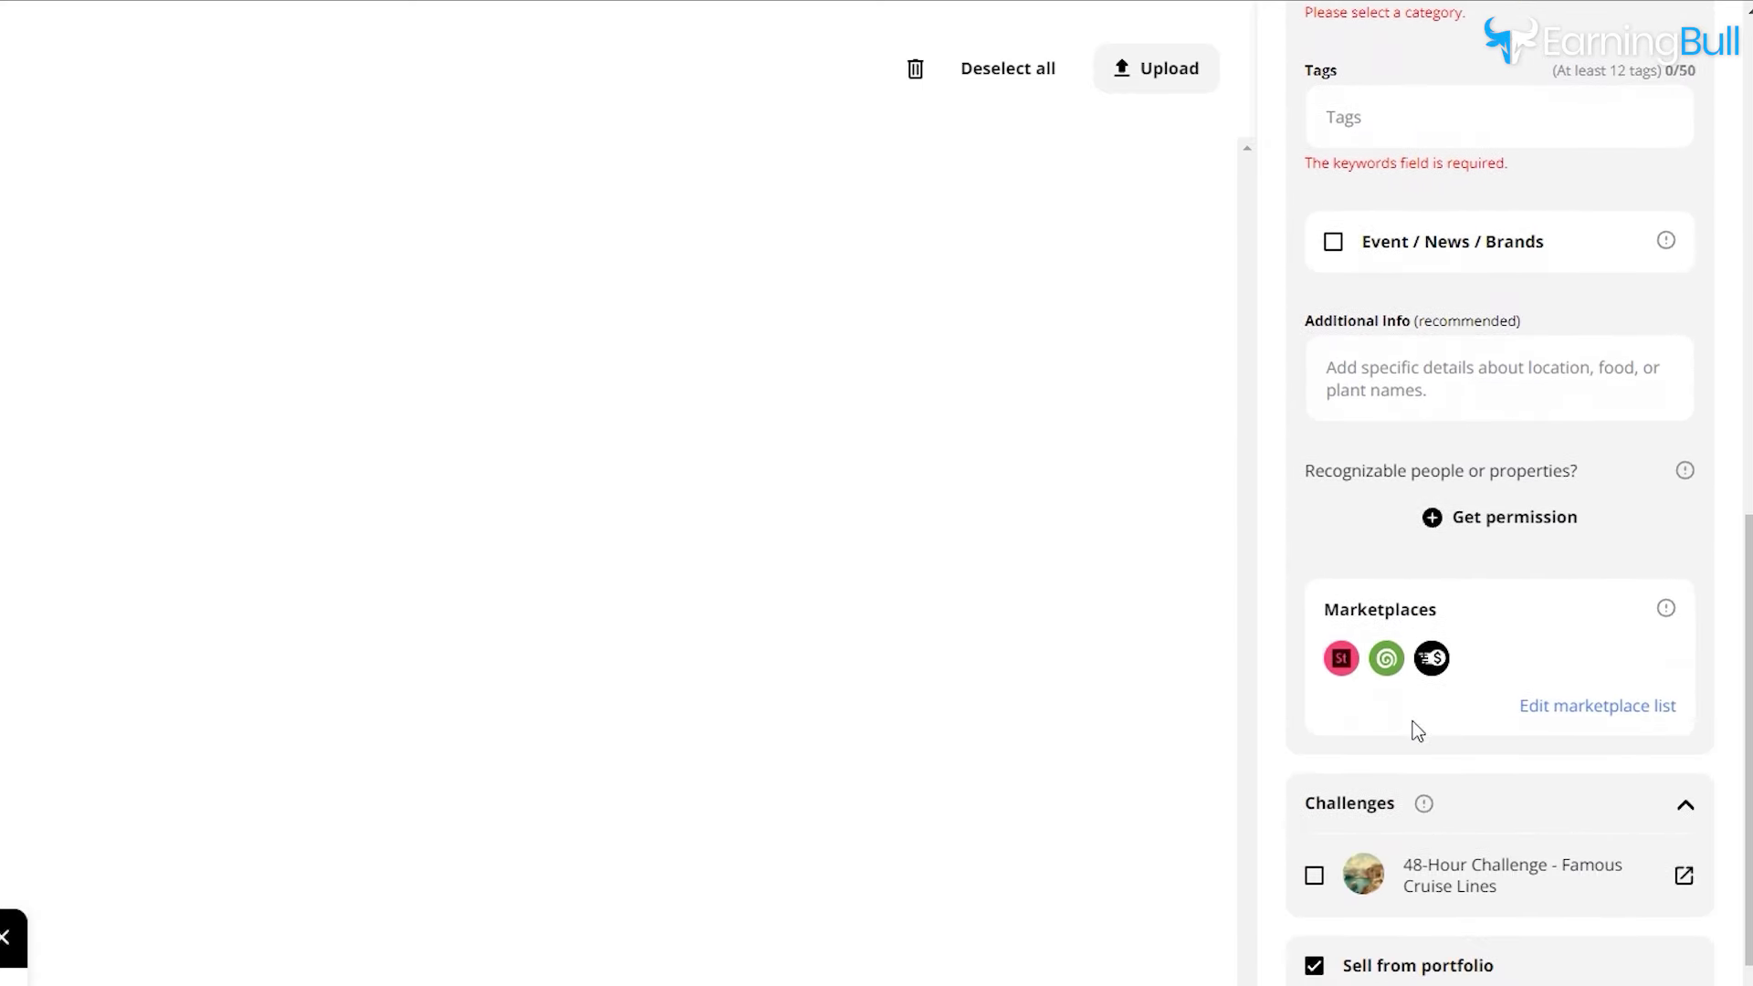
pyautogui.scroll(12, 1427, 726)
pyautogui.click(1395, 699)
pyautogui.scroll(-7, 1452, 699)
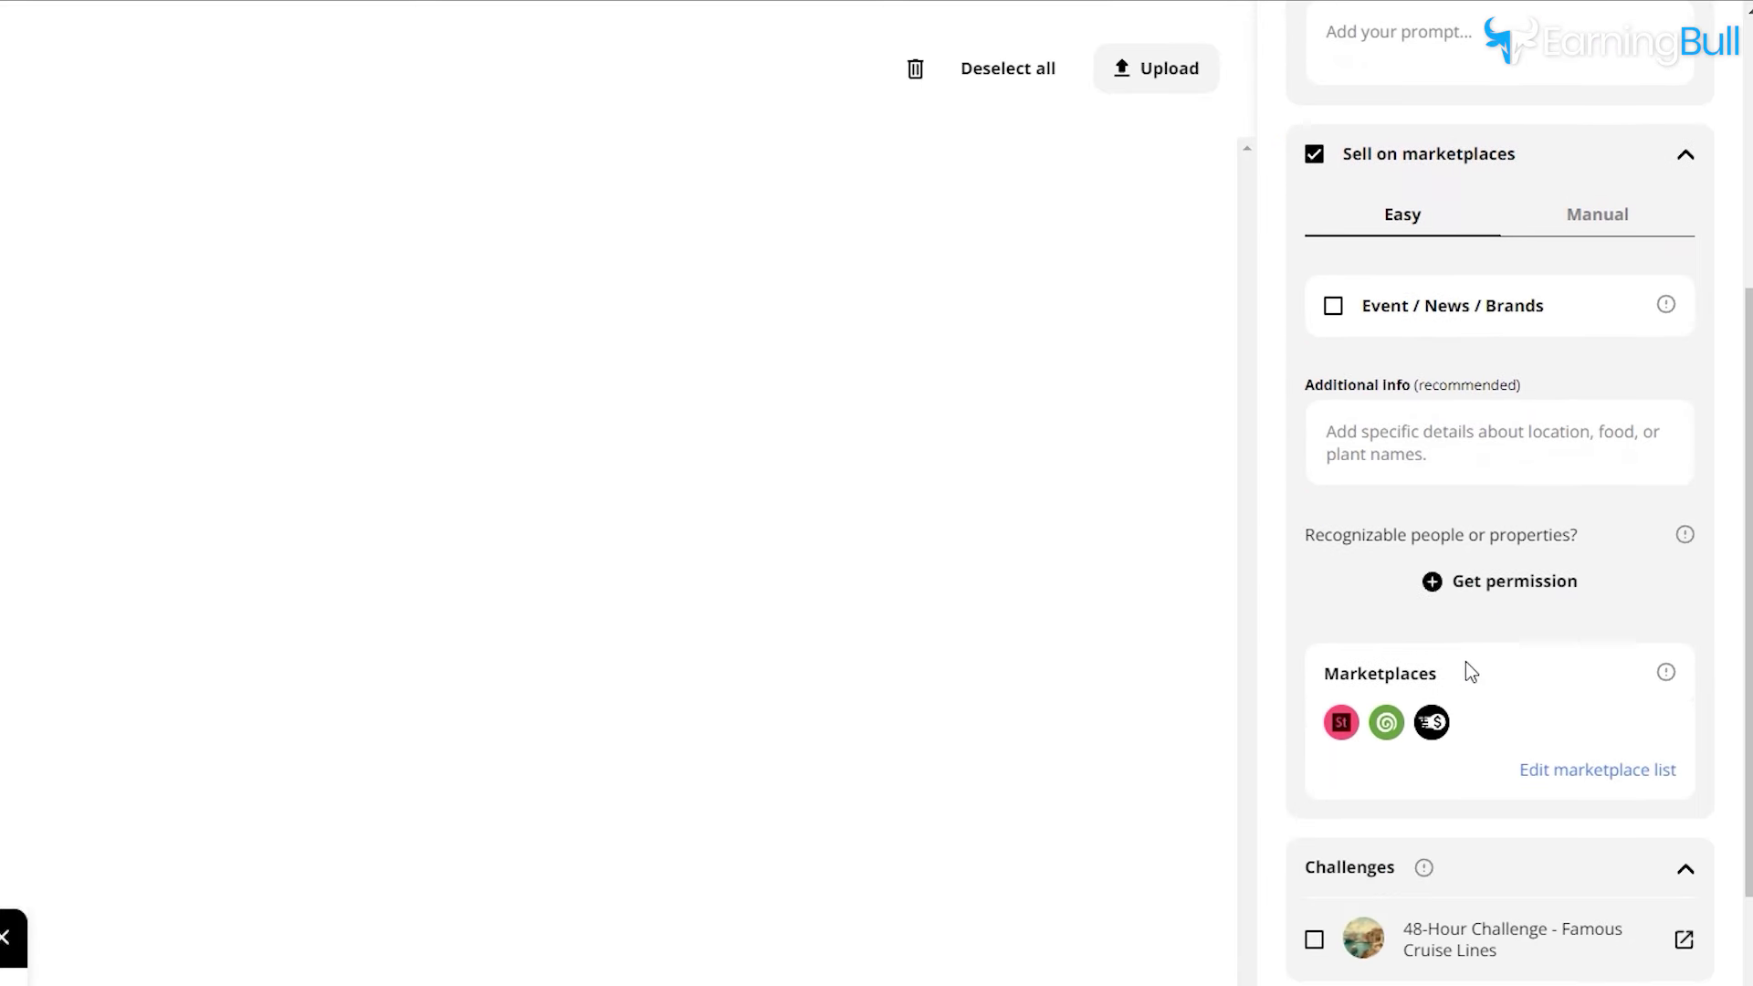
pyautogui.scroll(-1, 1495, 666)
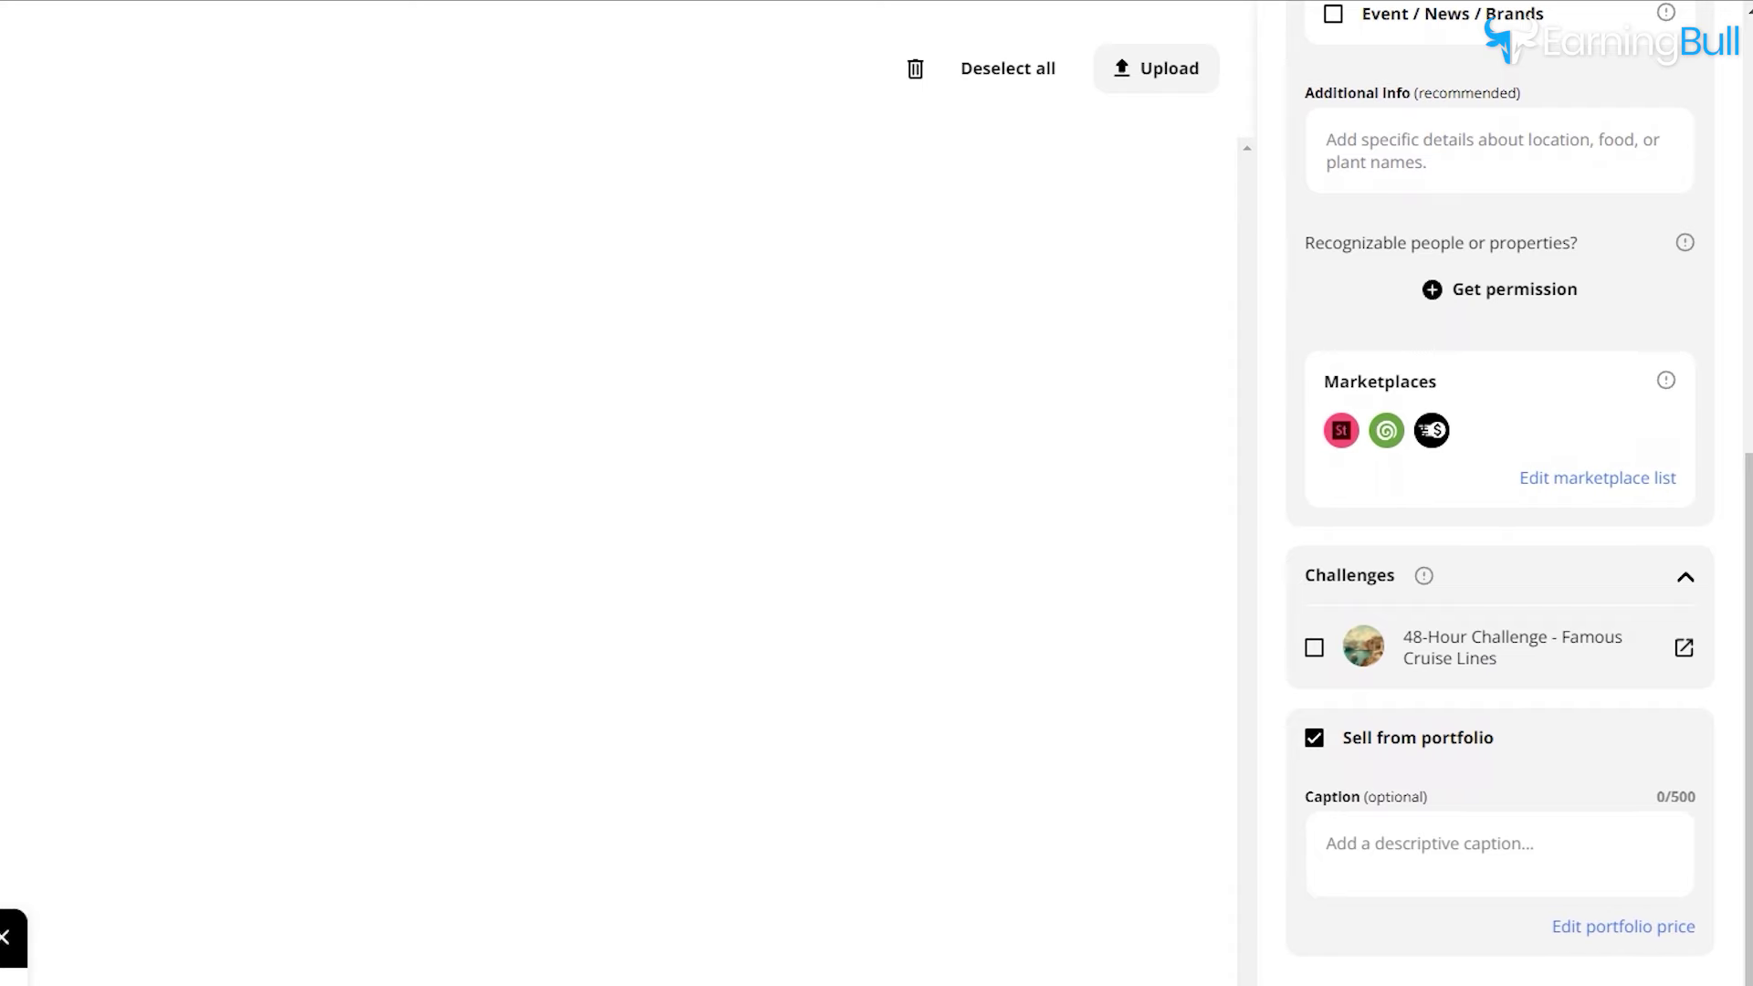
pyautogui.scroll(-1, 1503, 822)
pyautogui.click(1504, 925)
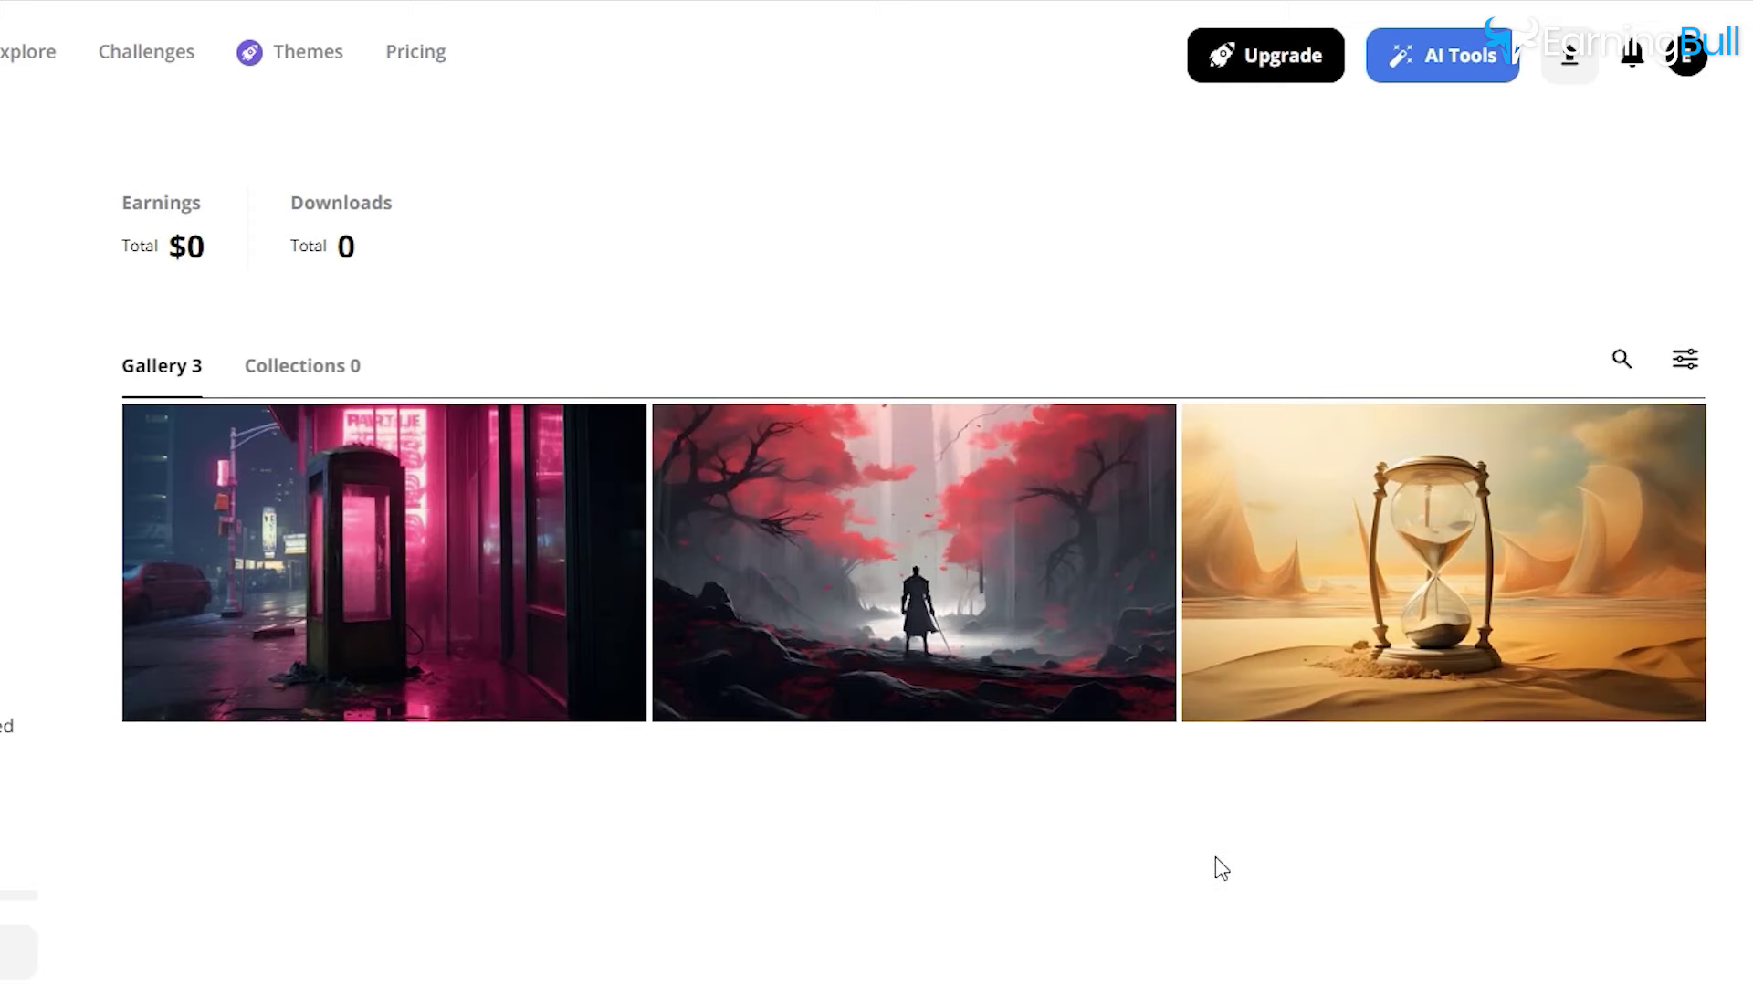
# - Open the neon phone-booth image's detail page and scroll through its Media details
pyautogui.scroll(-2, 1217, 868)
pyautogui.scroll(2, 1217, 868)
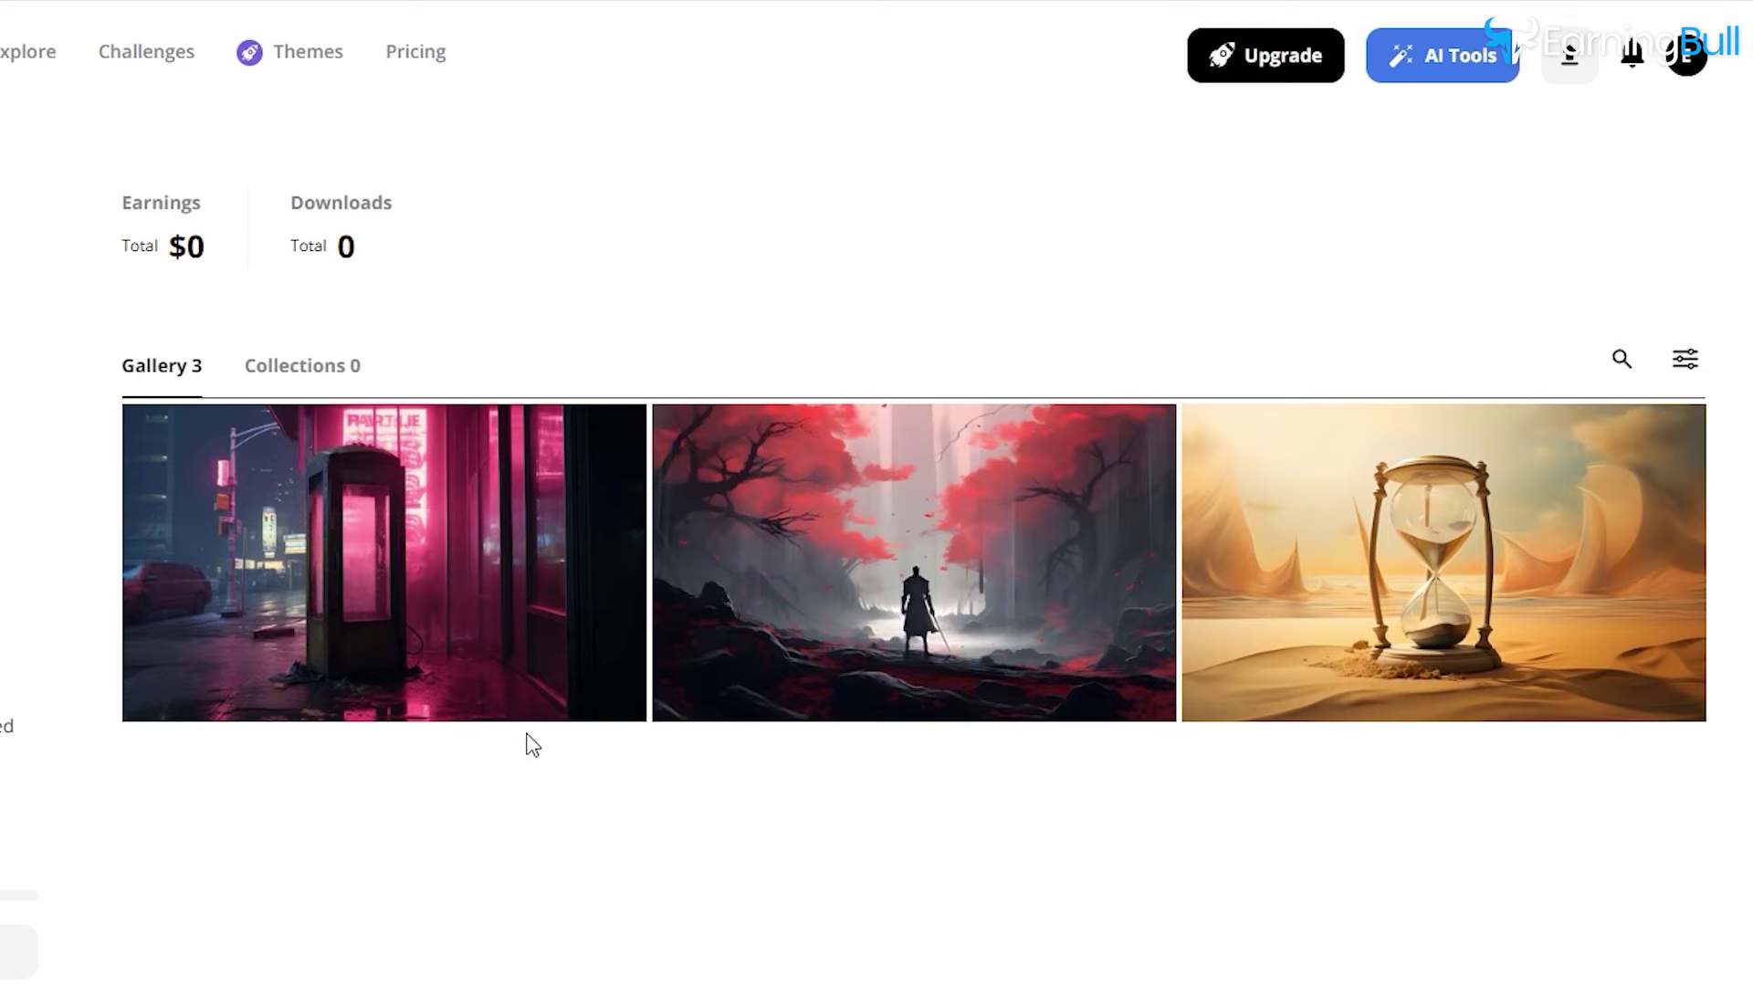
pyautogui.click(490, 599)
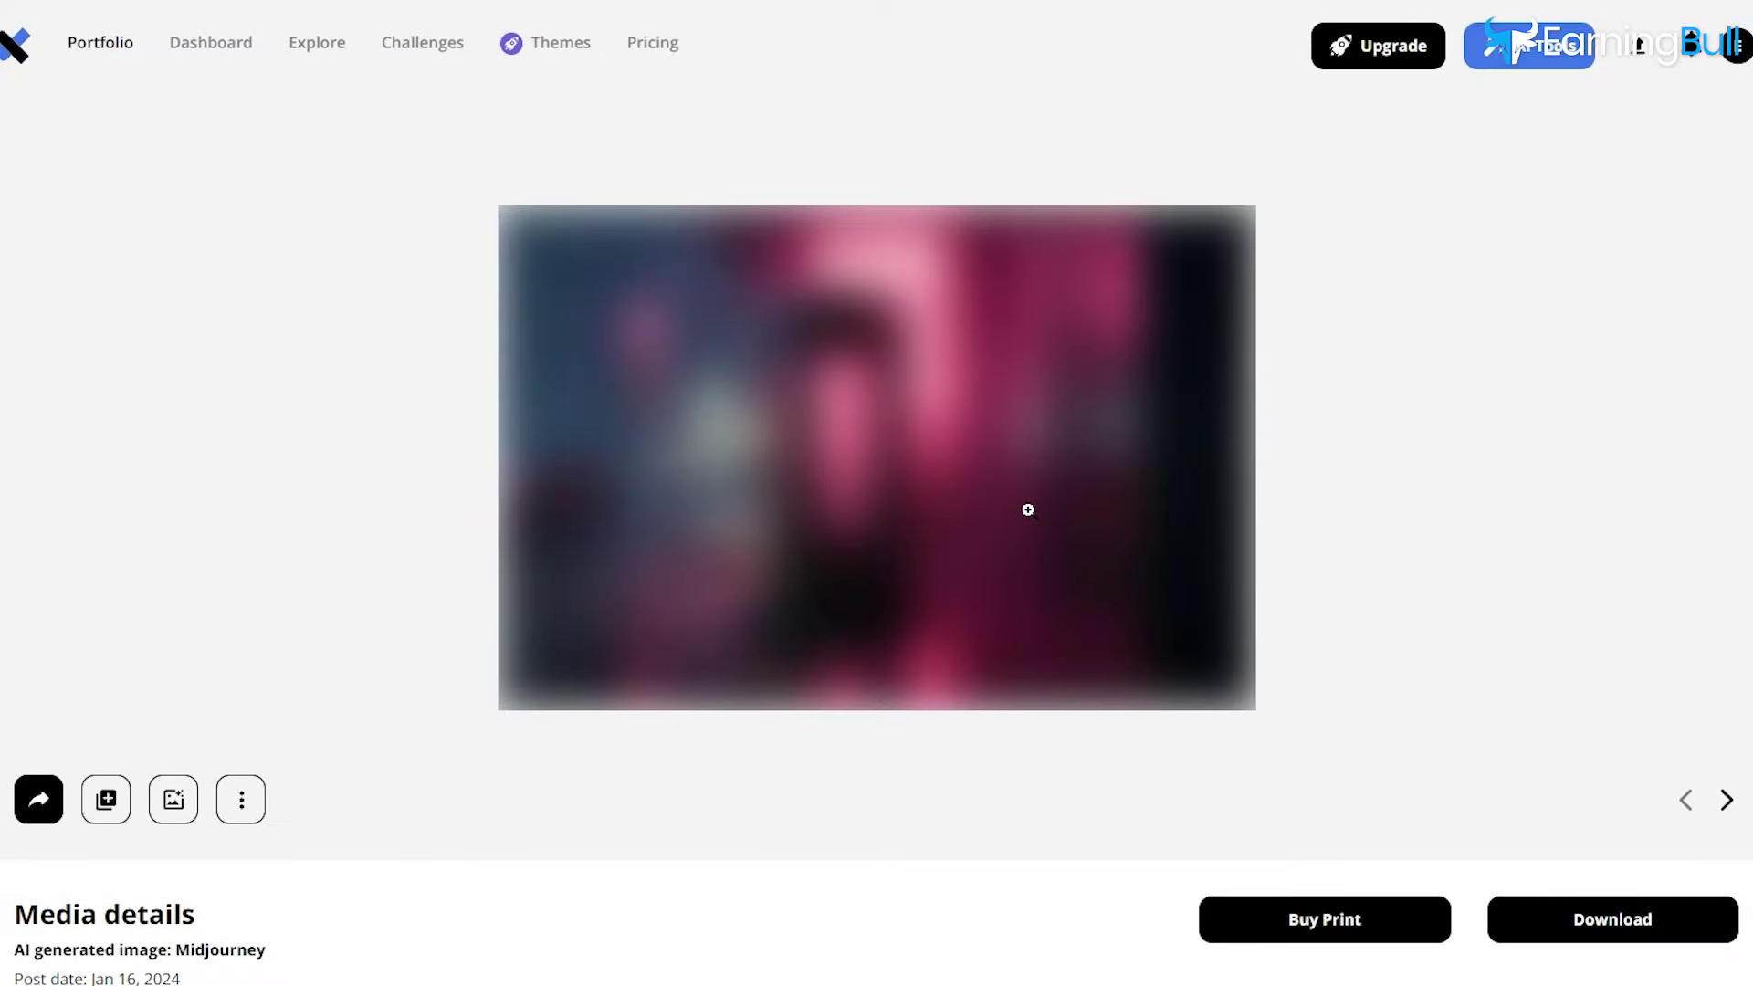
pyautogui.scroll(-8, 1028, 510)
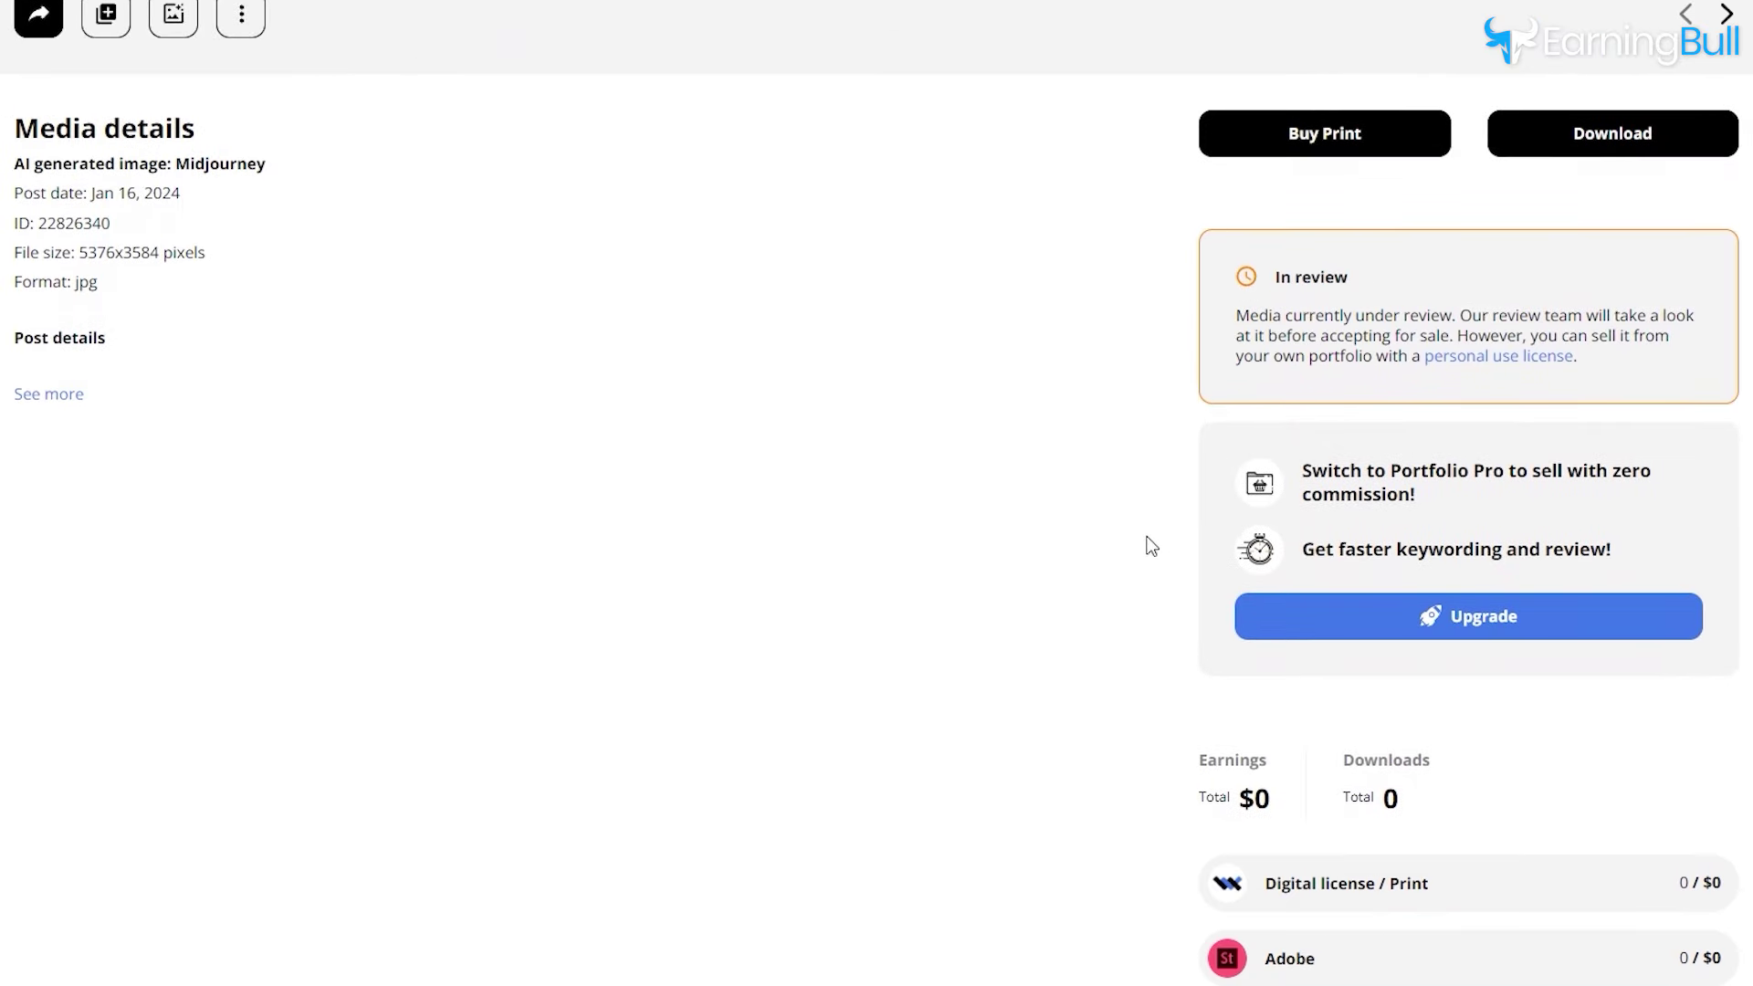
pyautogui.scroll(-5, 1151, 546)
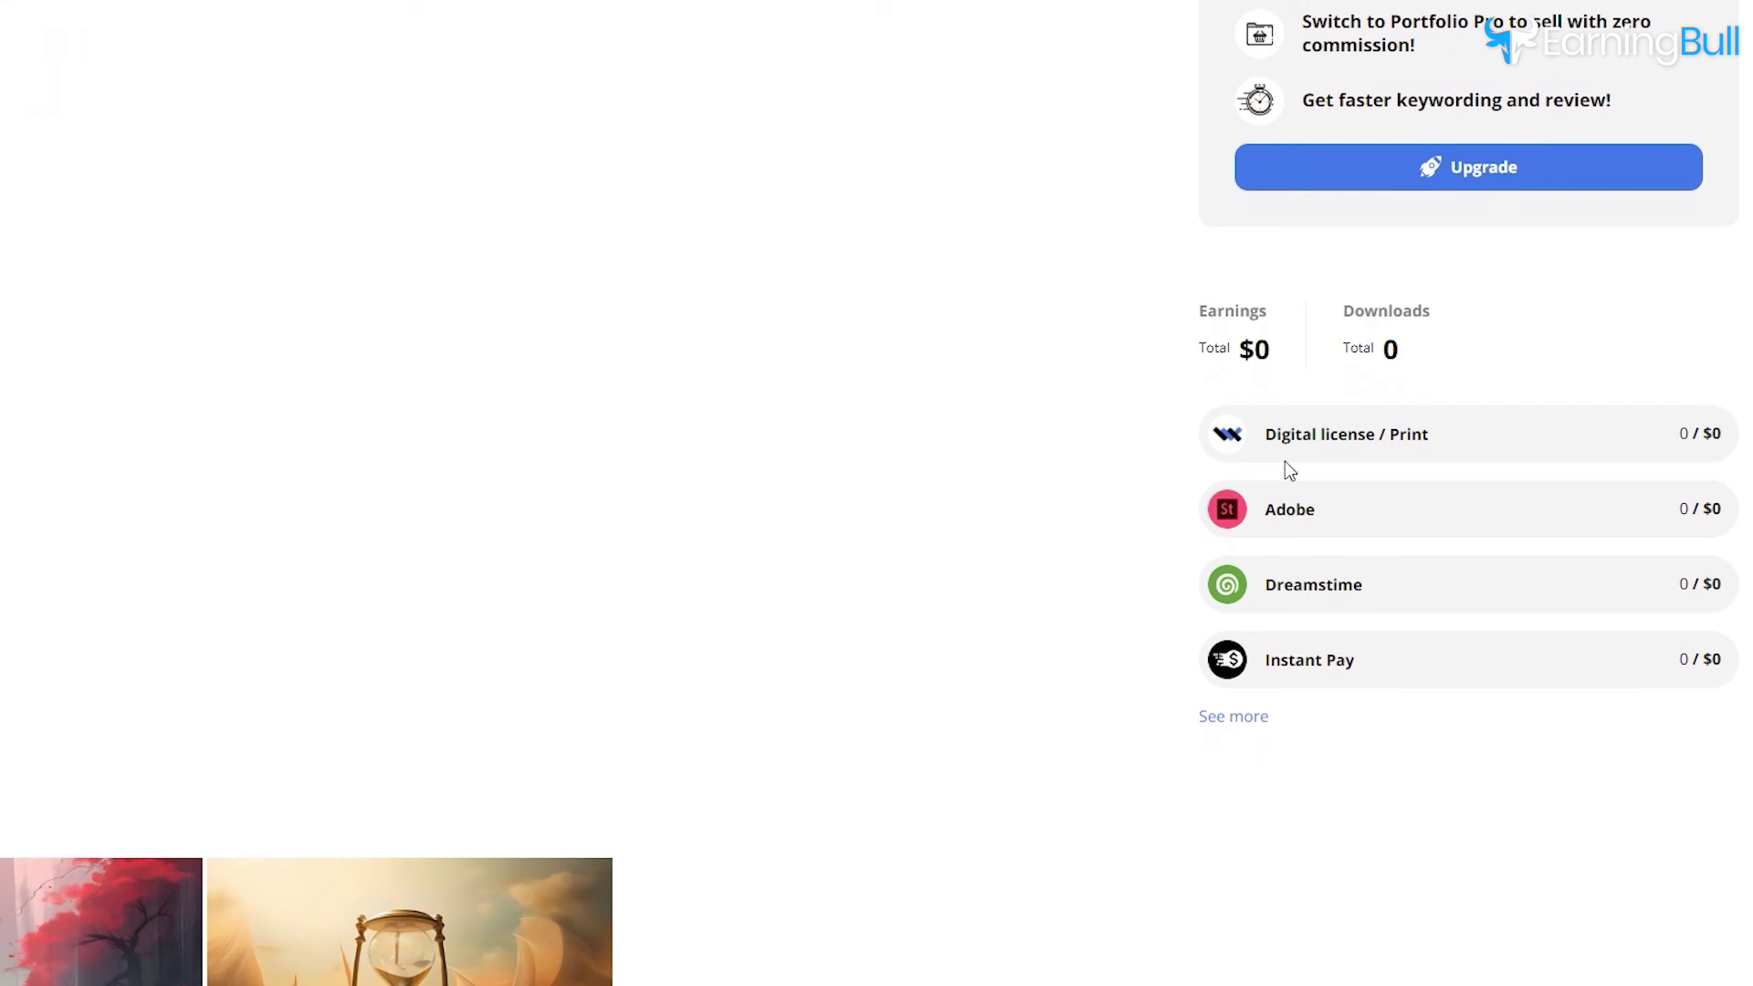
# - Expand the full list of selling marketplaces and the post details
pyautogui.click(1236, 720)
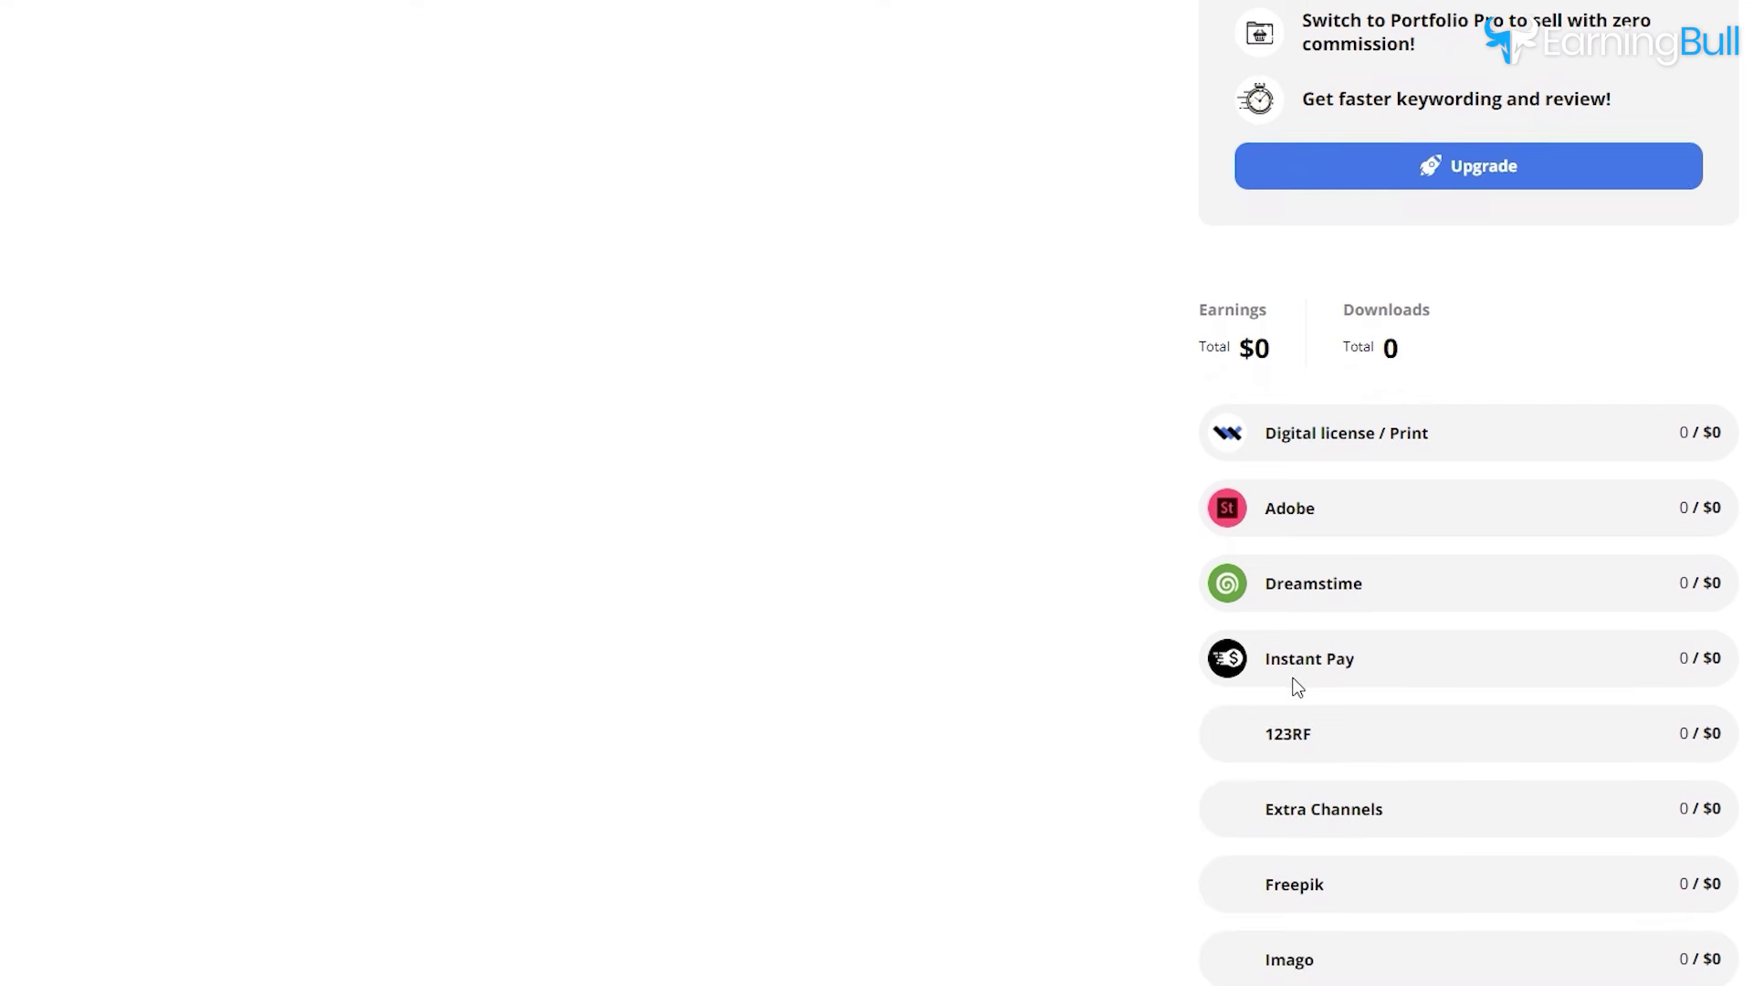
pyautogui.scroll(-2, 1662, 522)
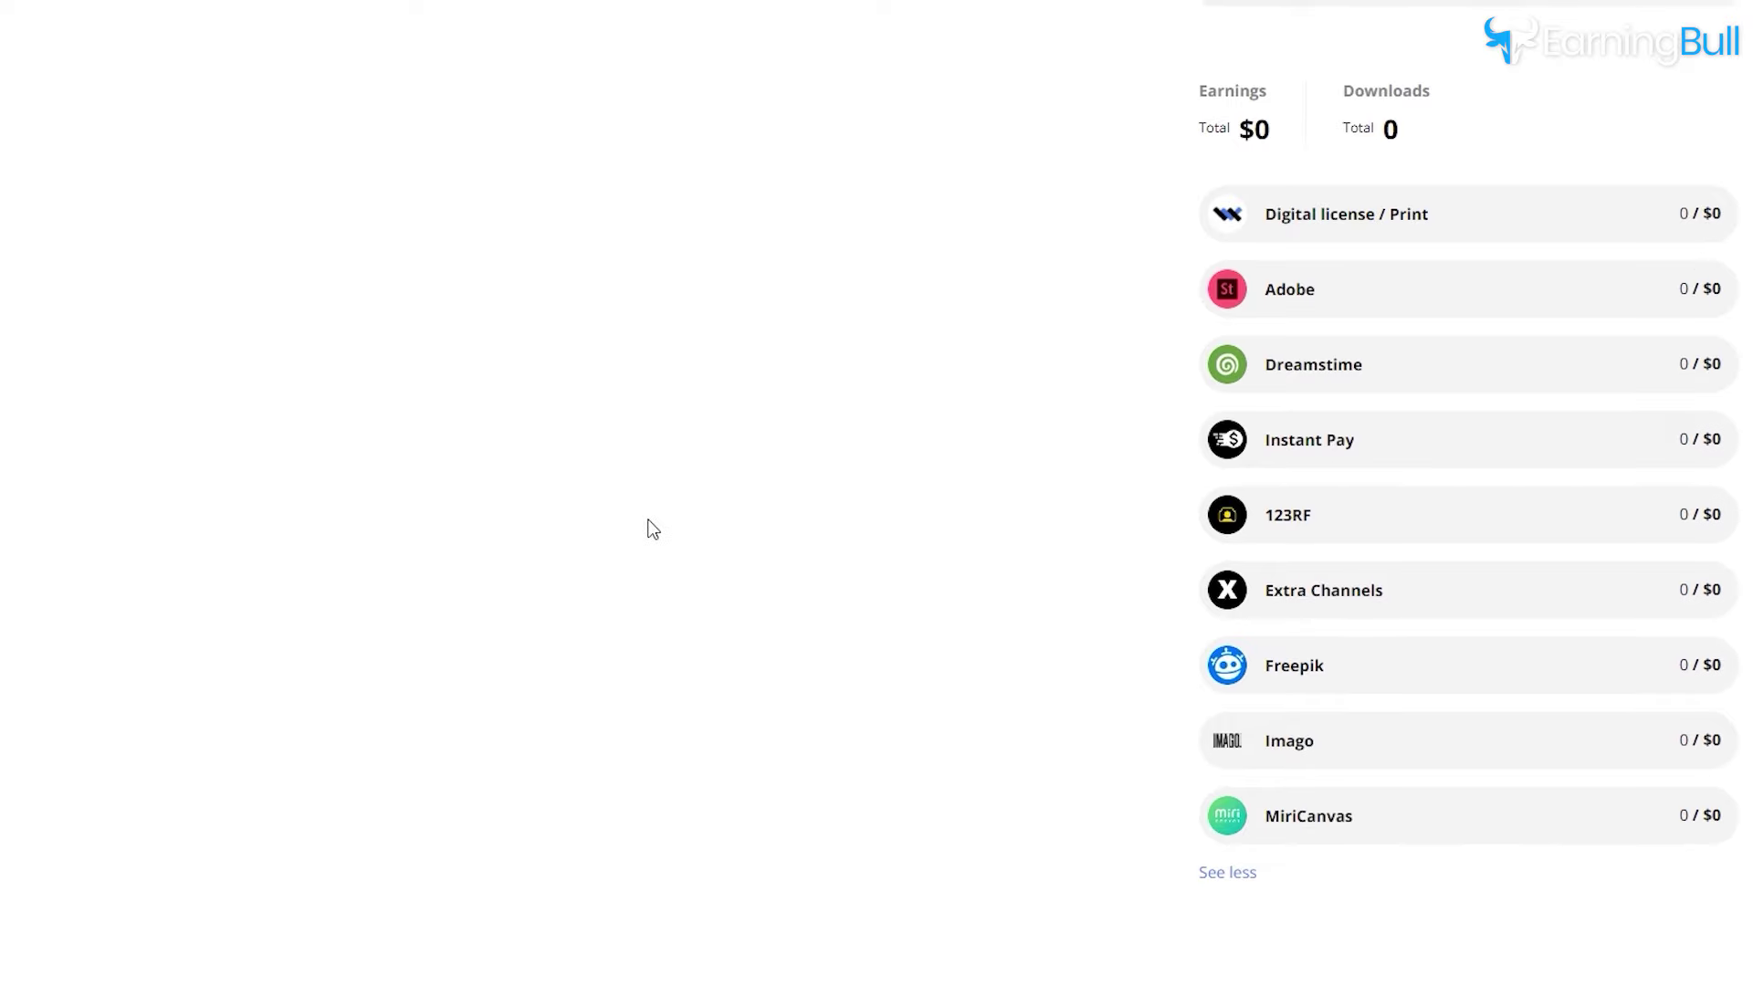
pyautogui.scroll(10, 649, 584)
pyautogui.scroll(-1, 46, 799)
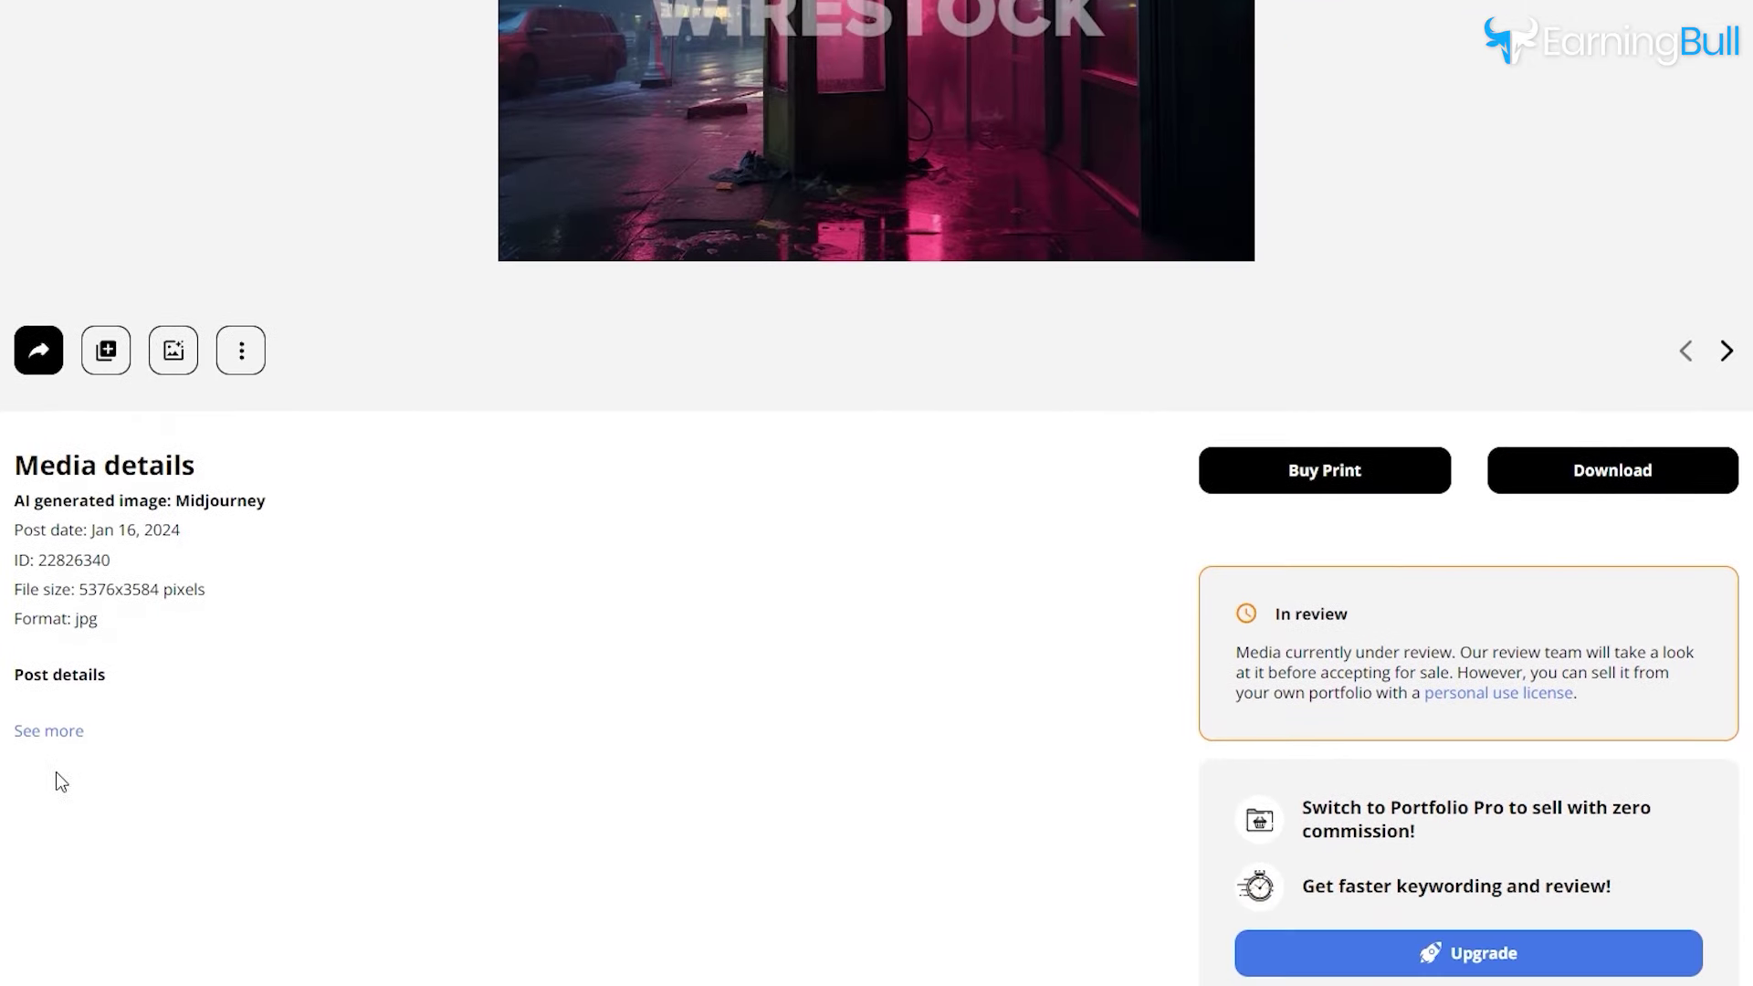
pyautogui.scroll(-2, 81, 738)
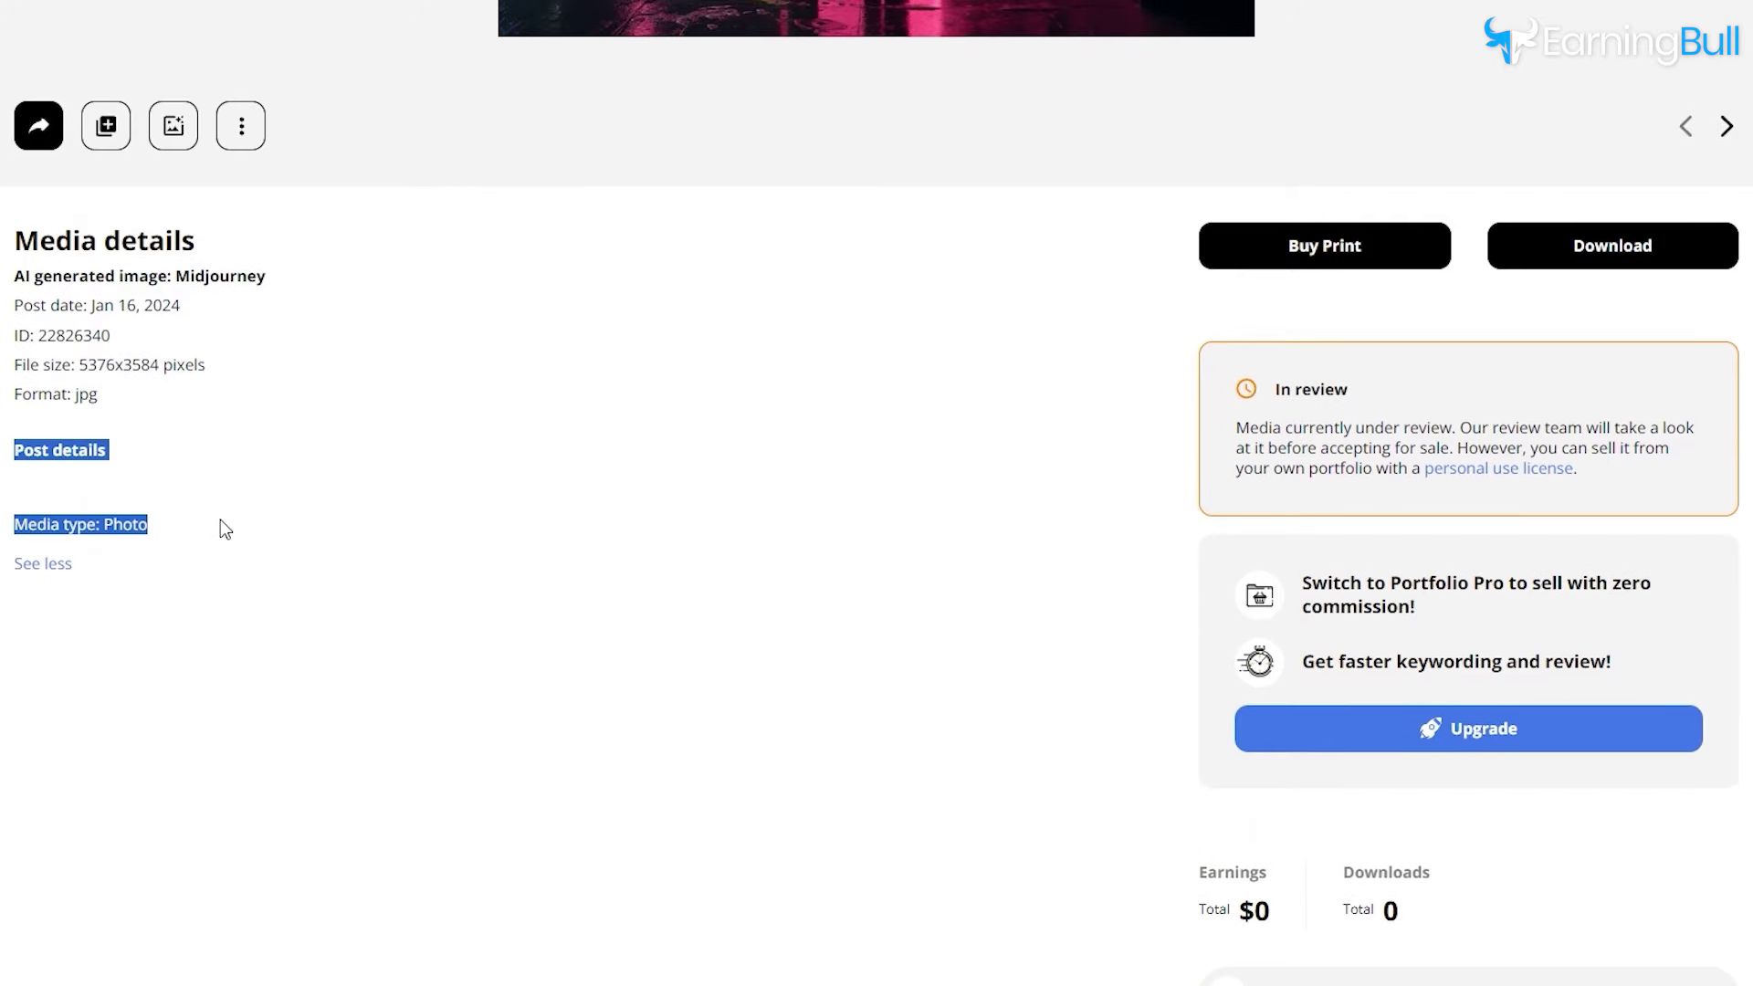
pyautogui.click(245, 518)
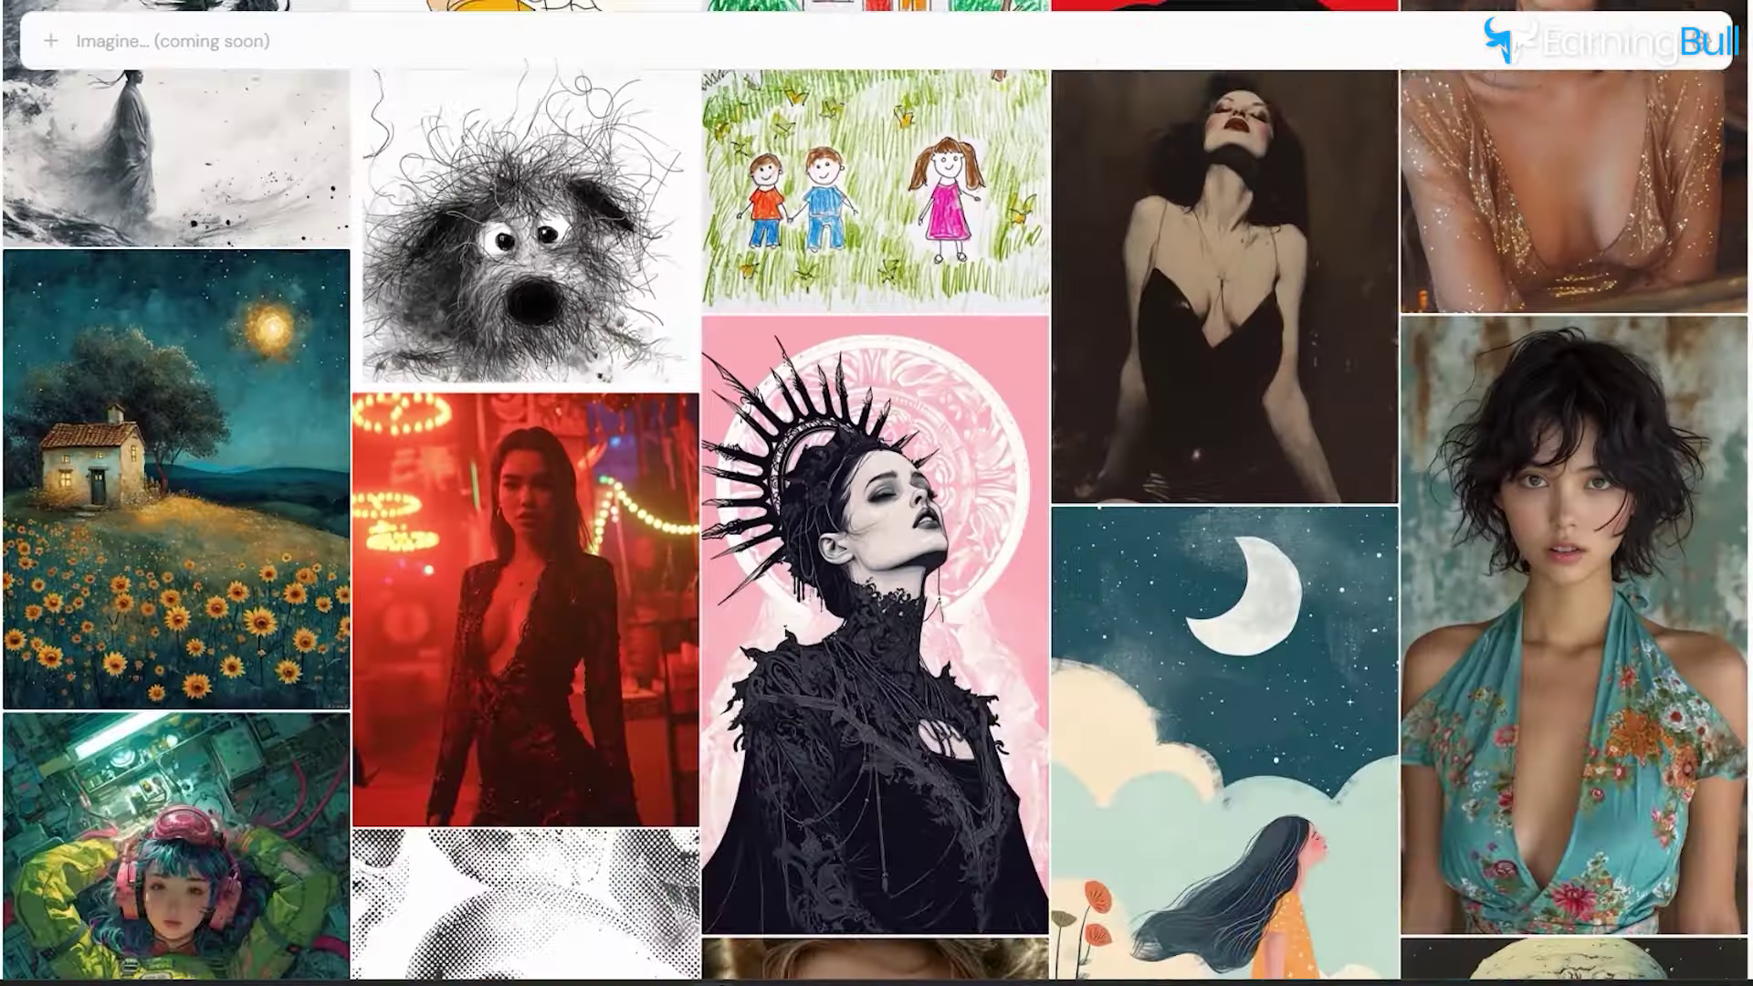
# - Open Wirestock's Pricing page listing the Basic, Premium and Premium AI plans
pyautogui.scroll(-5, 877, 493)
pyautogui.scroll(-15, 877, 493)
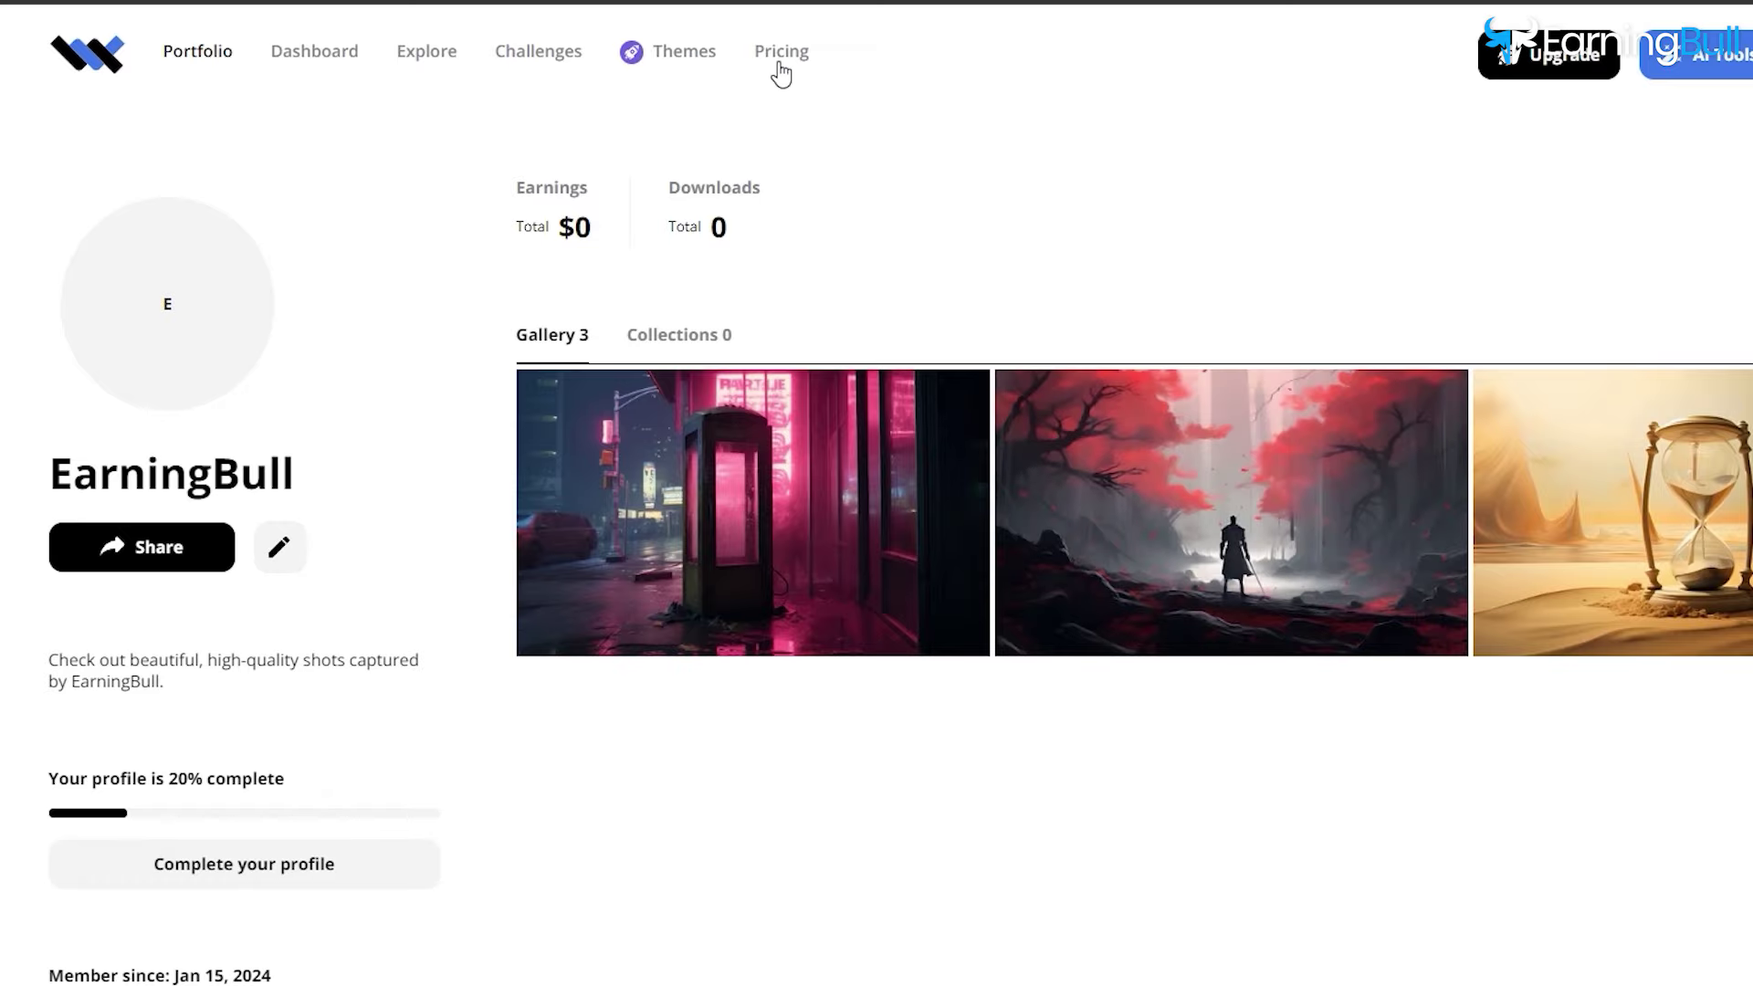
pyautogui.click(781, 53)
pyautogui.scroll(-1, 1709, 357)
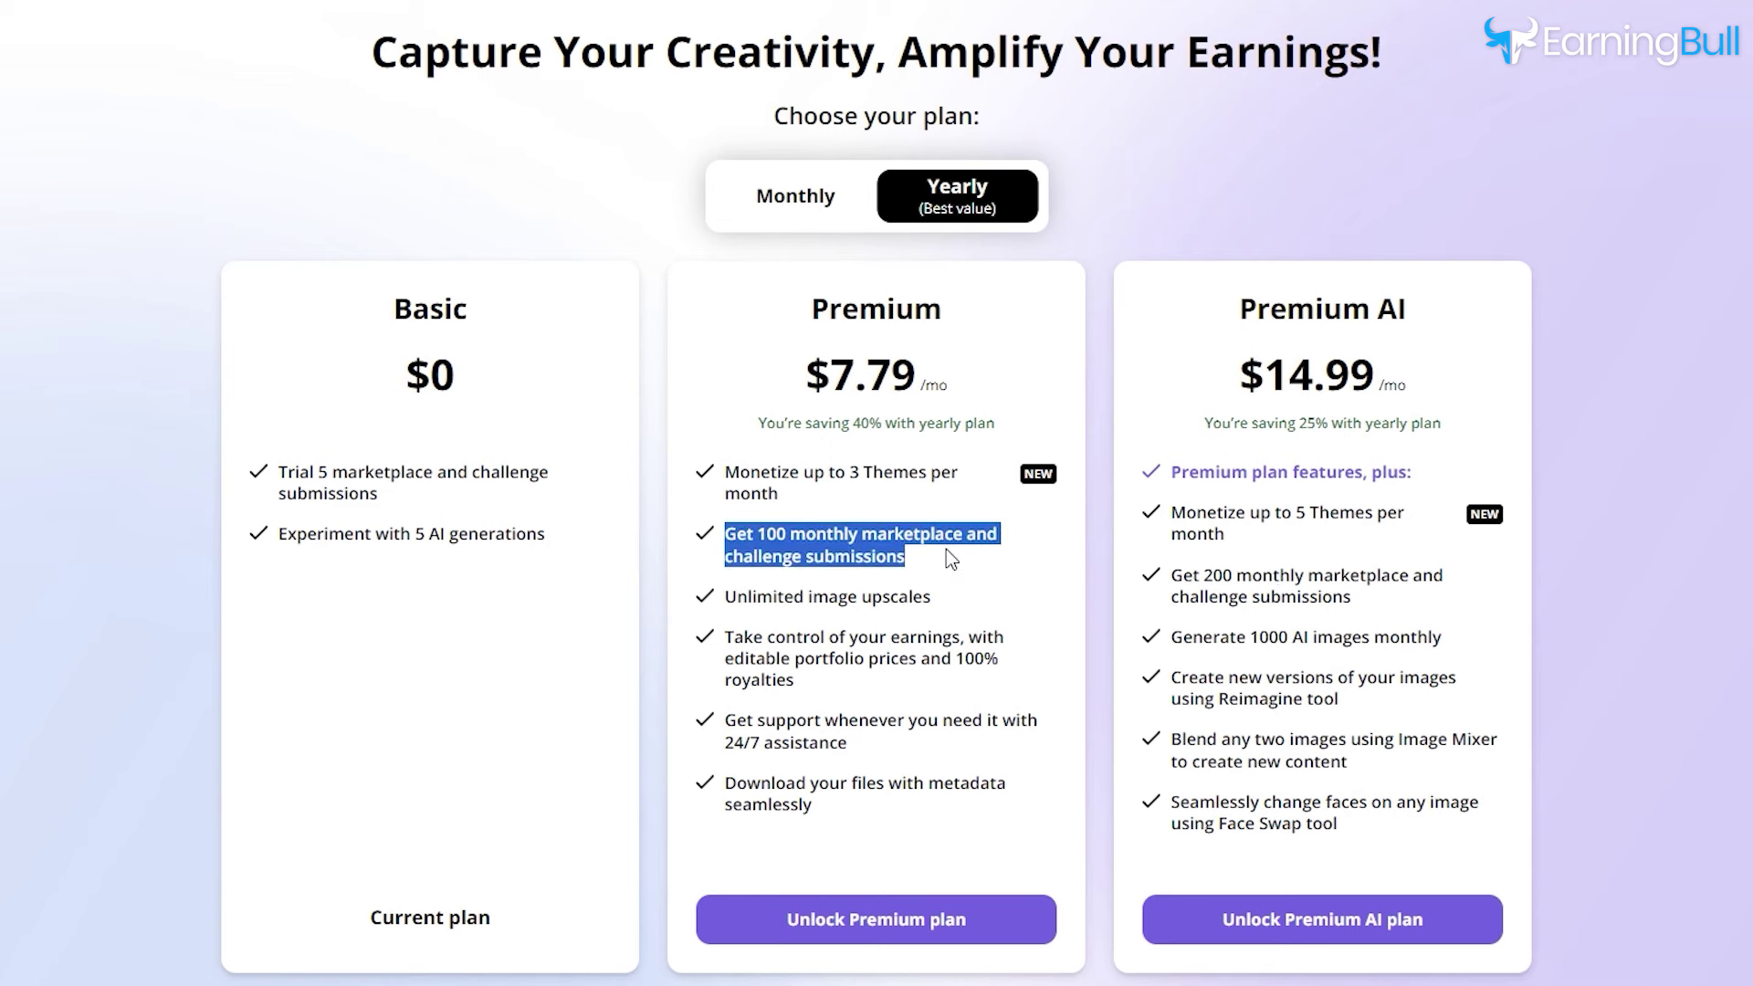
# - Highlight the Premium plan's 100 monthly submissions limit
pyautogui.moveTo(1172, 570); pyautogui.dragTo(1351, 597)
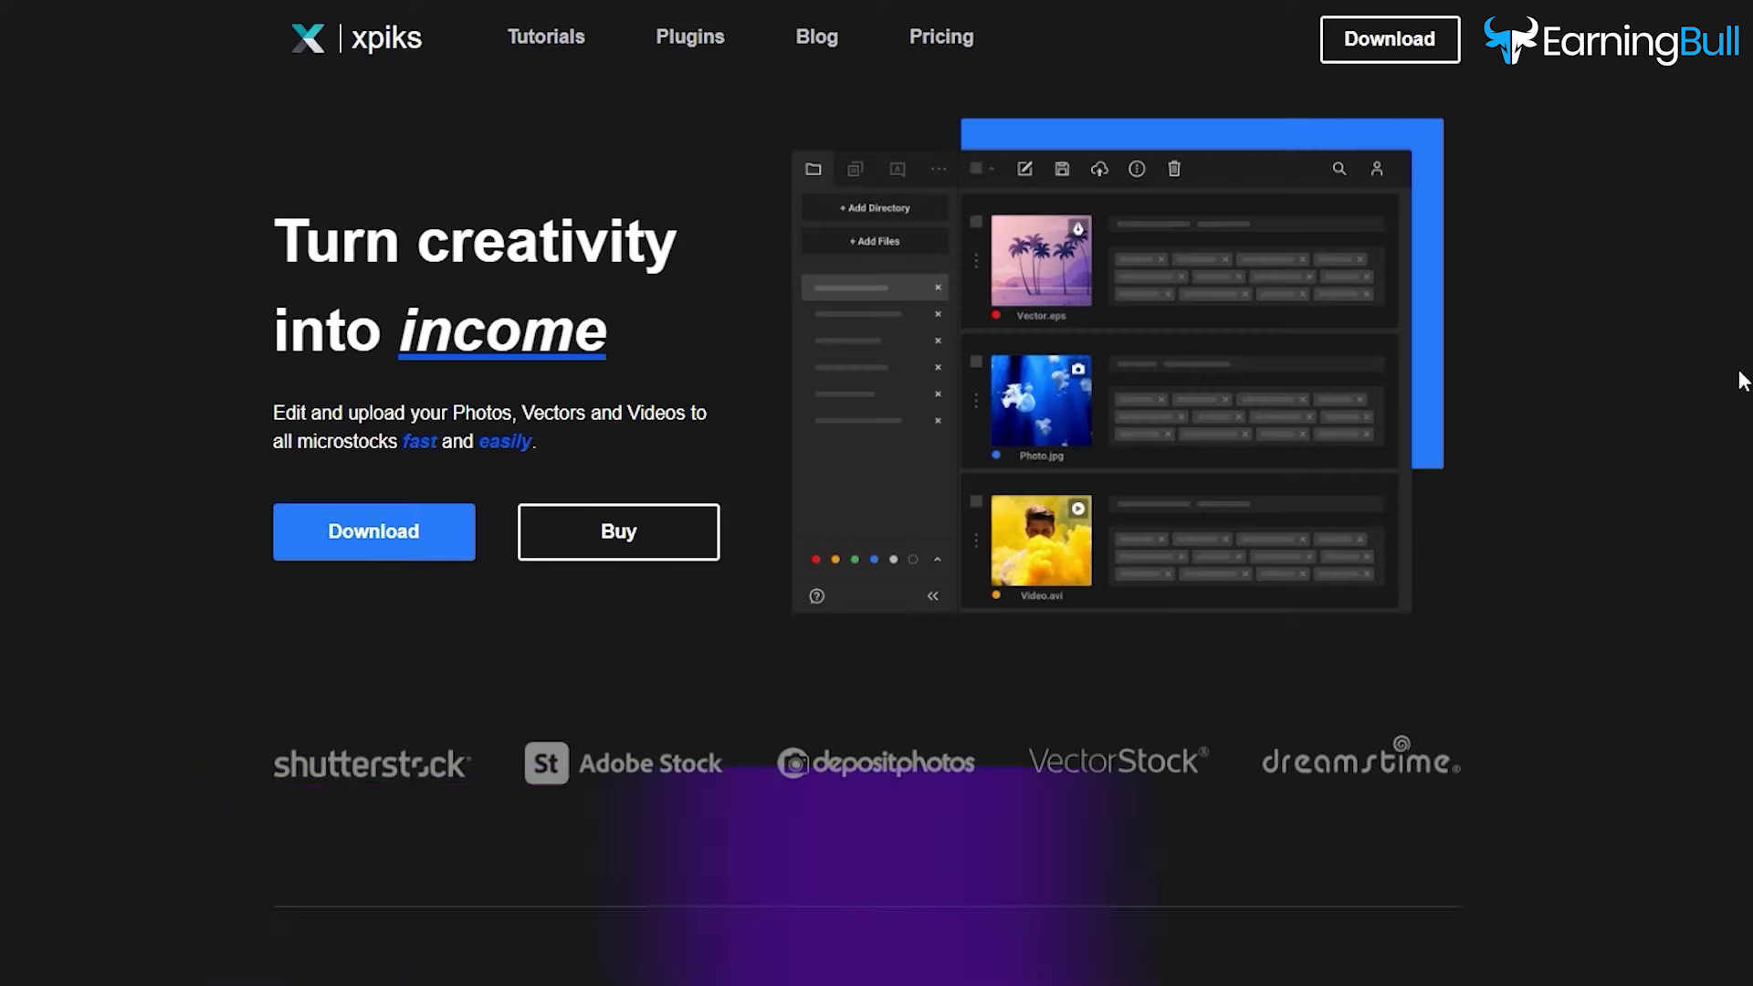
# - Scroll through the xpiks.com homepage's features, Keywording and Uploading sections
pyautogui.scroll(-5, 877, 493)
pyautogui.scroll(-10, 877, 493)
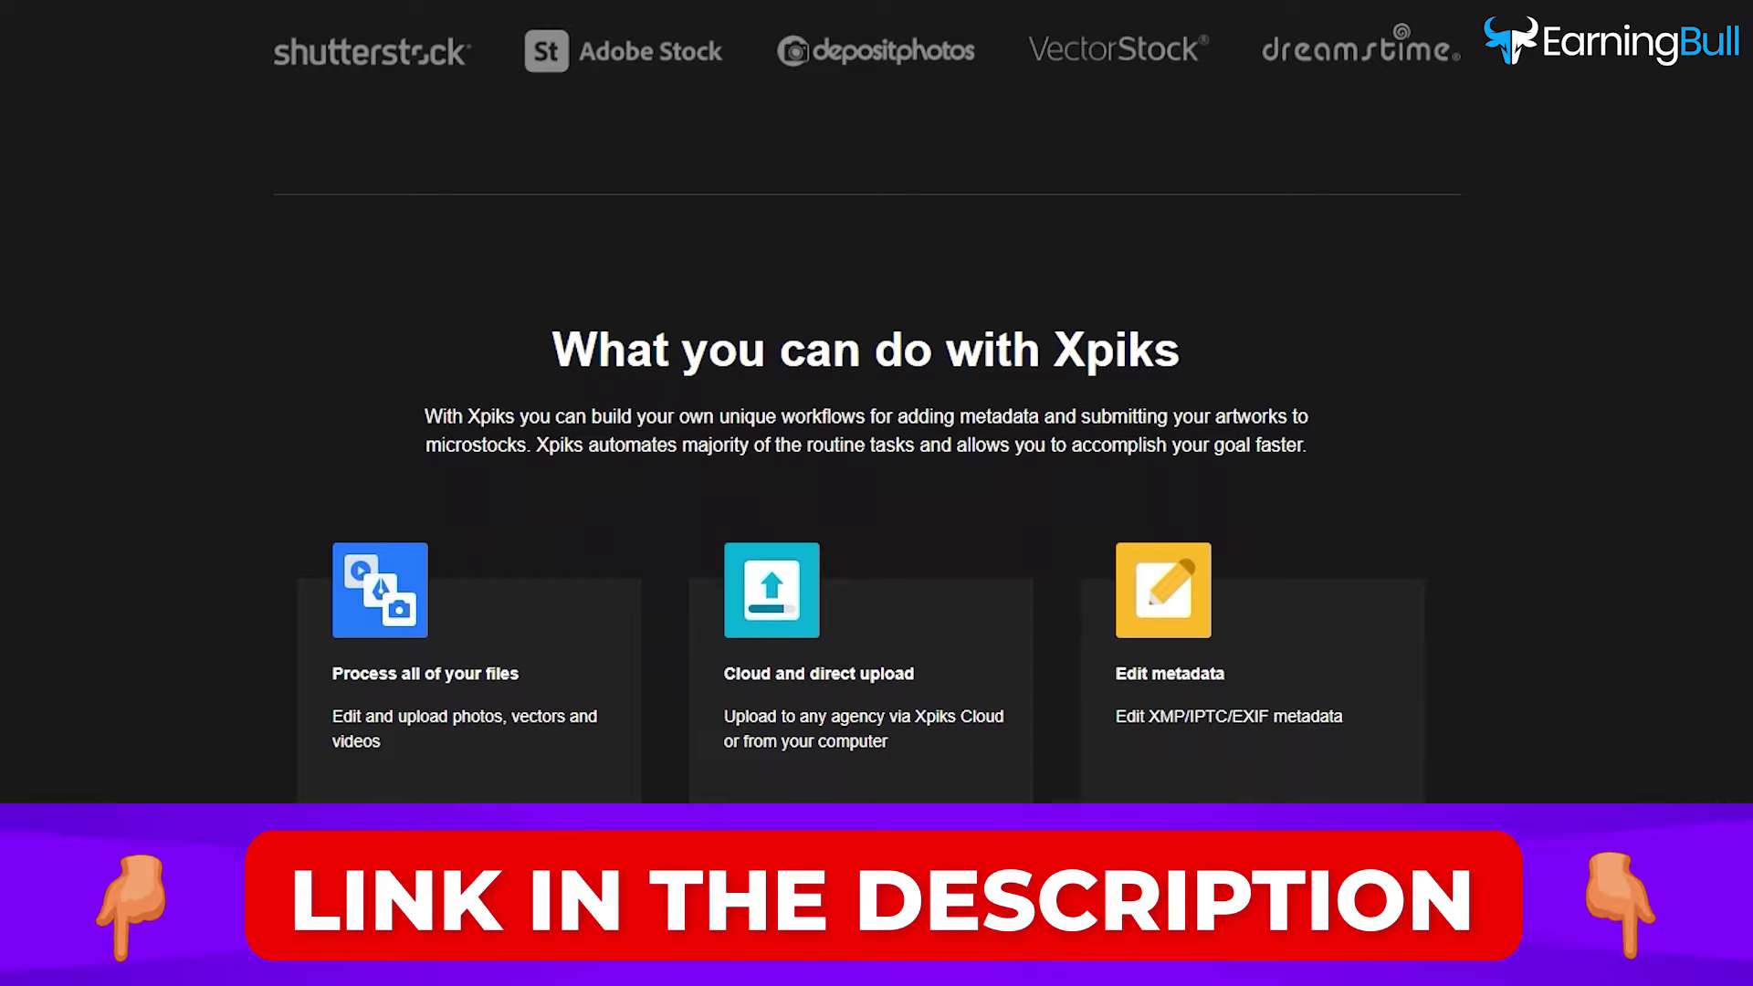
pyautogui.scroll(-10, 876, 493)
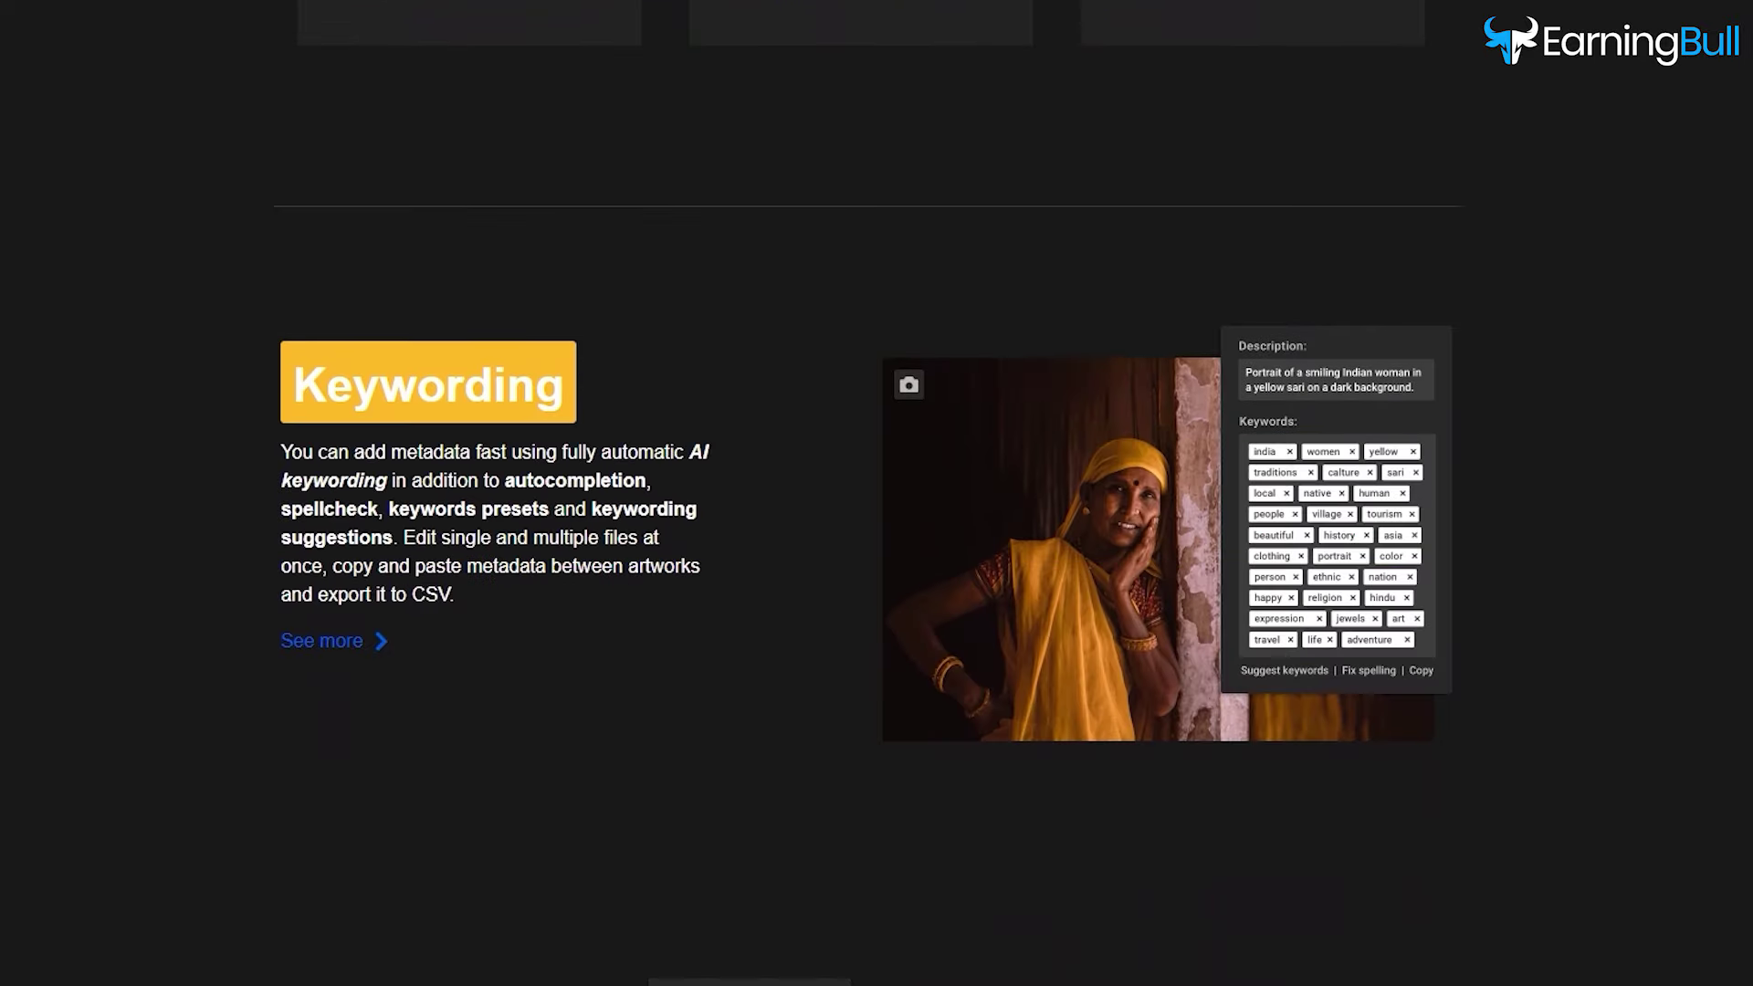
pyautogui.scroll(-8, 877, 493)
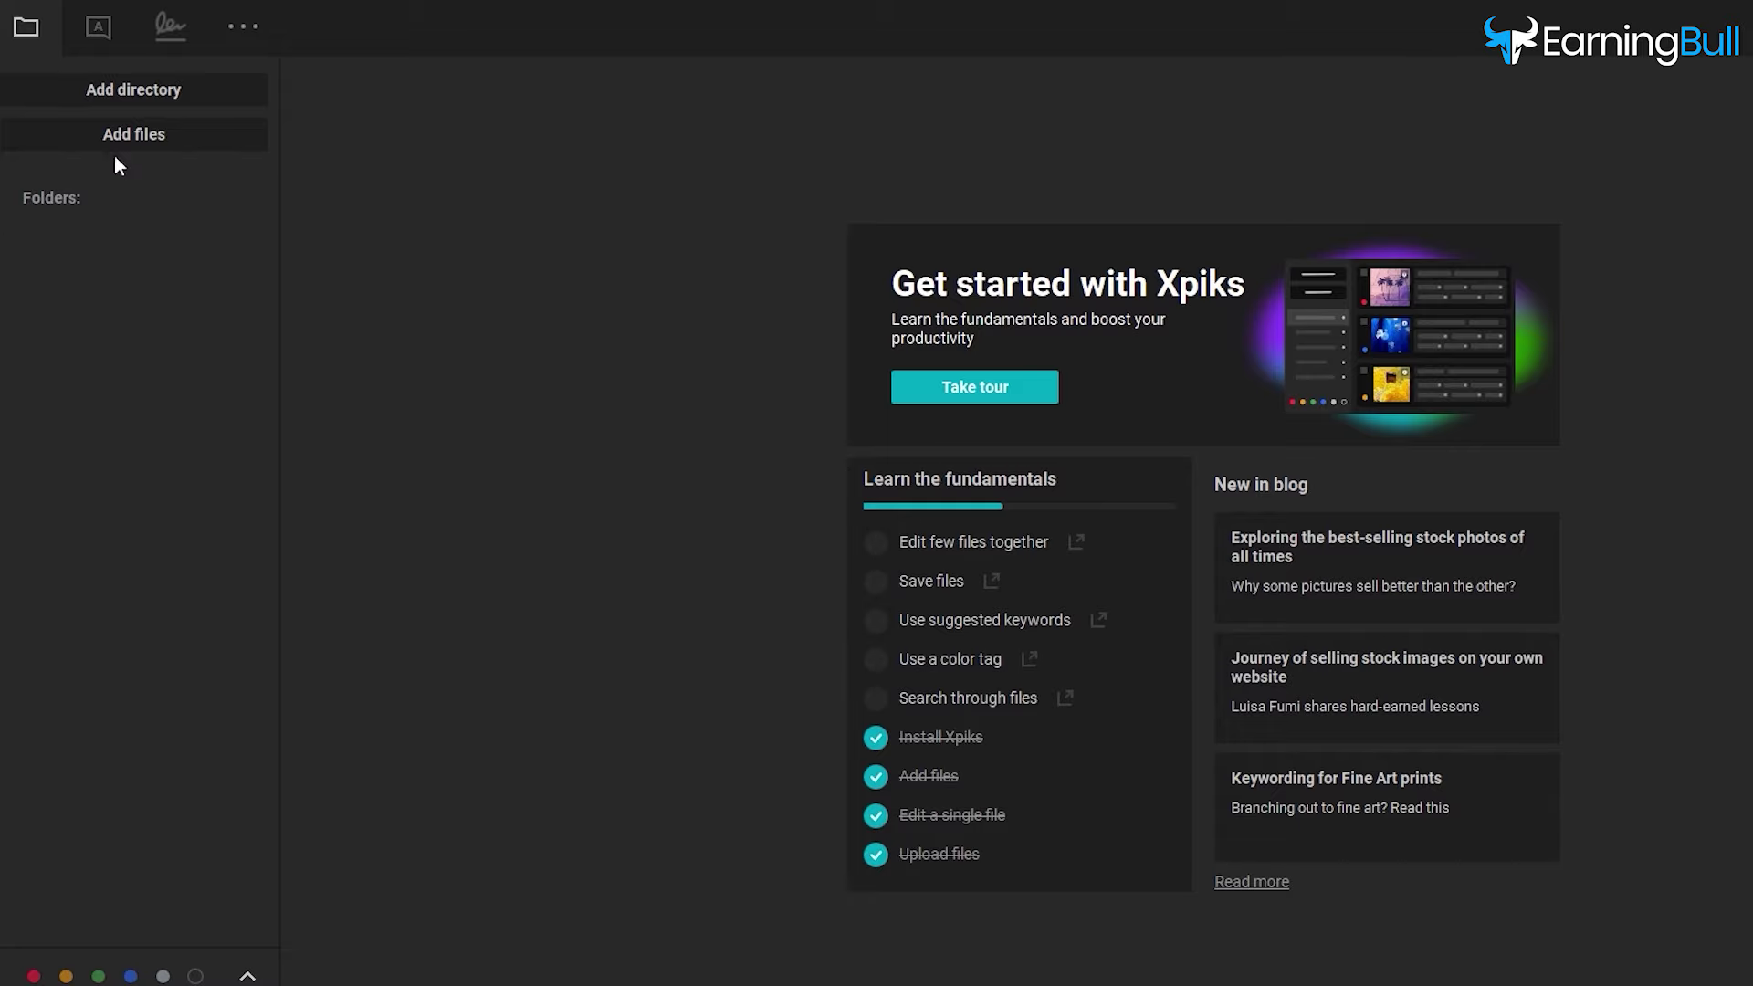
# - Add artwork files to the Xpiks workspace and delete the unwanted image
pyautogui.click(118, 149)
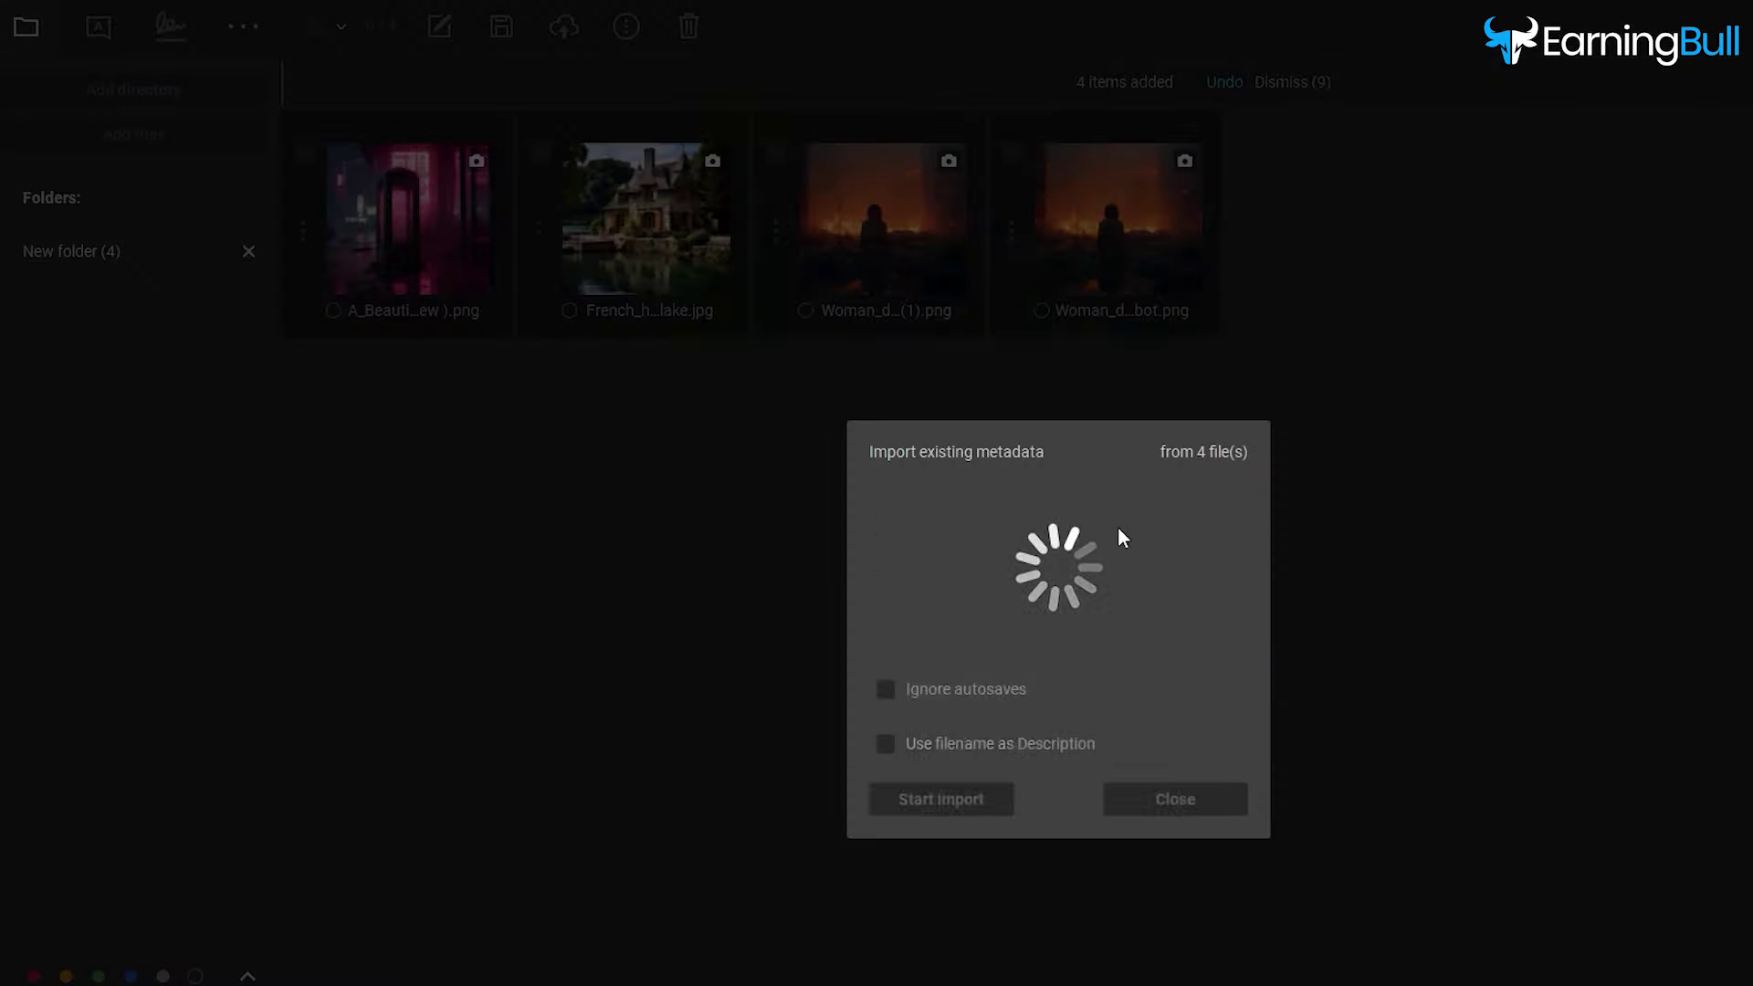
pyautogui.click(1132, 266)
pyautogui.press('Delete')
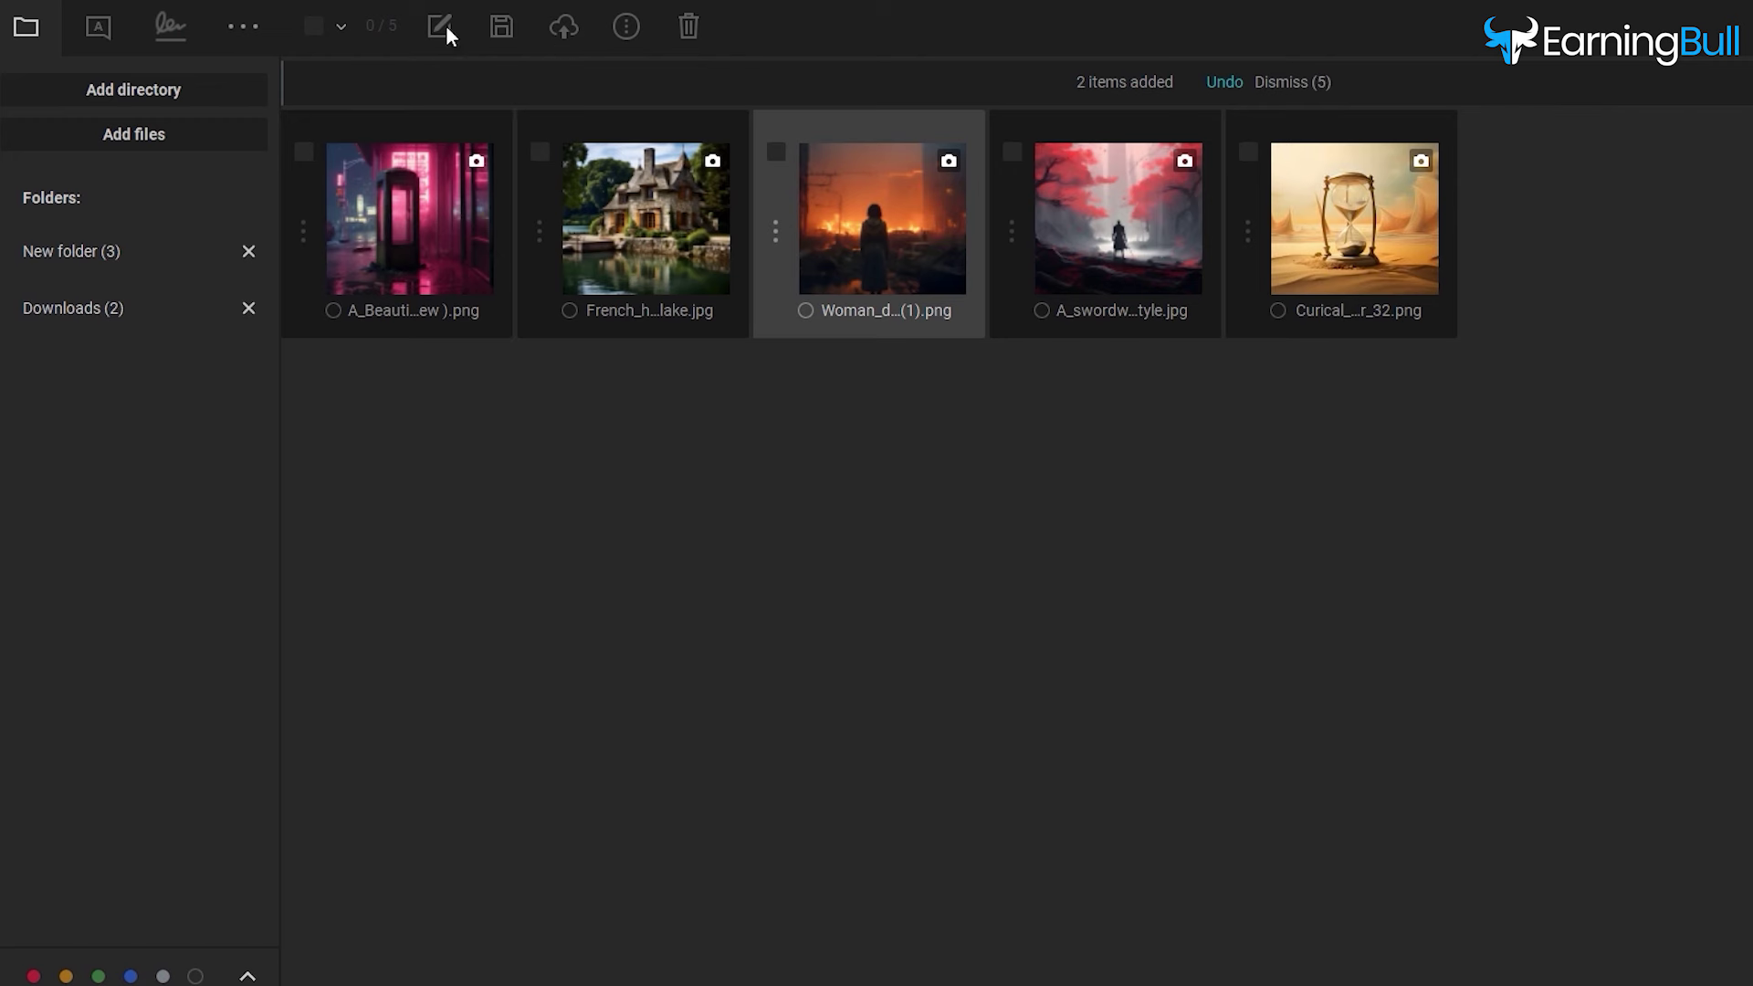
# - Select all five images and start uploading them
pyautogui.click(304, 151)
pyautogui.click(539, 152)
pyautogui.click(776, 151)
pyautogui.click(1012, 152)
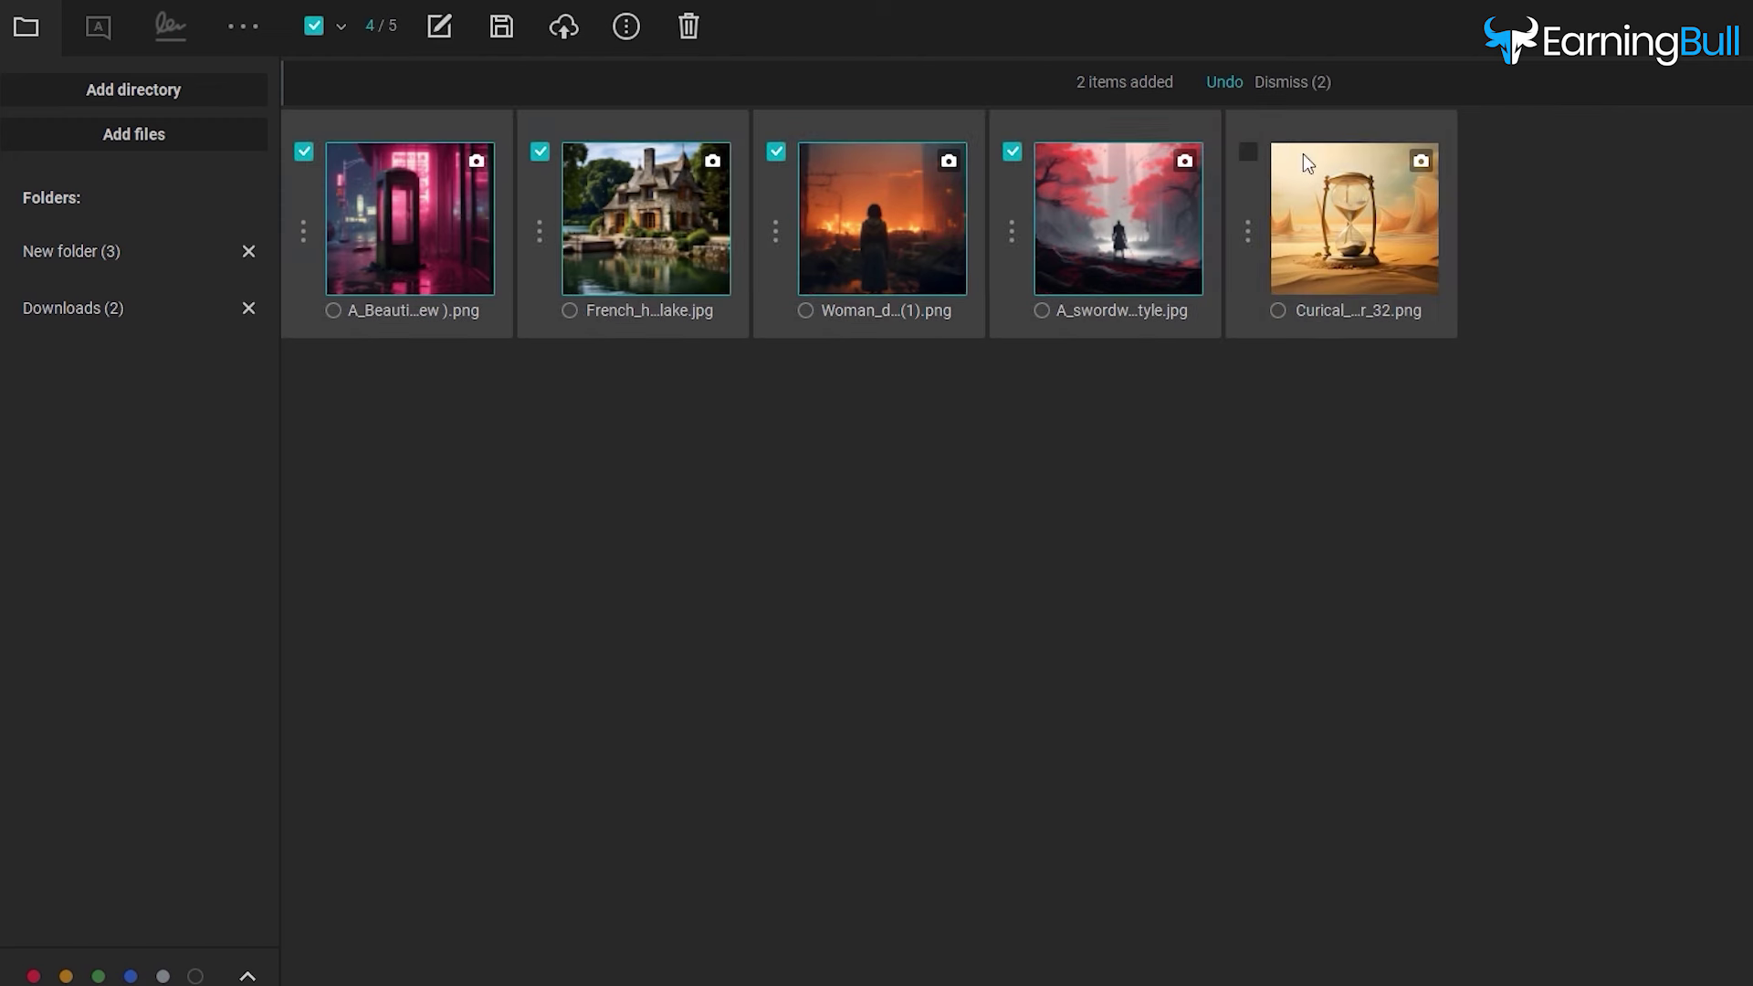
pyautogui.click(1249, 151)
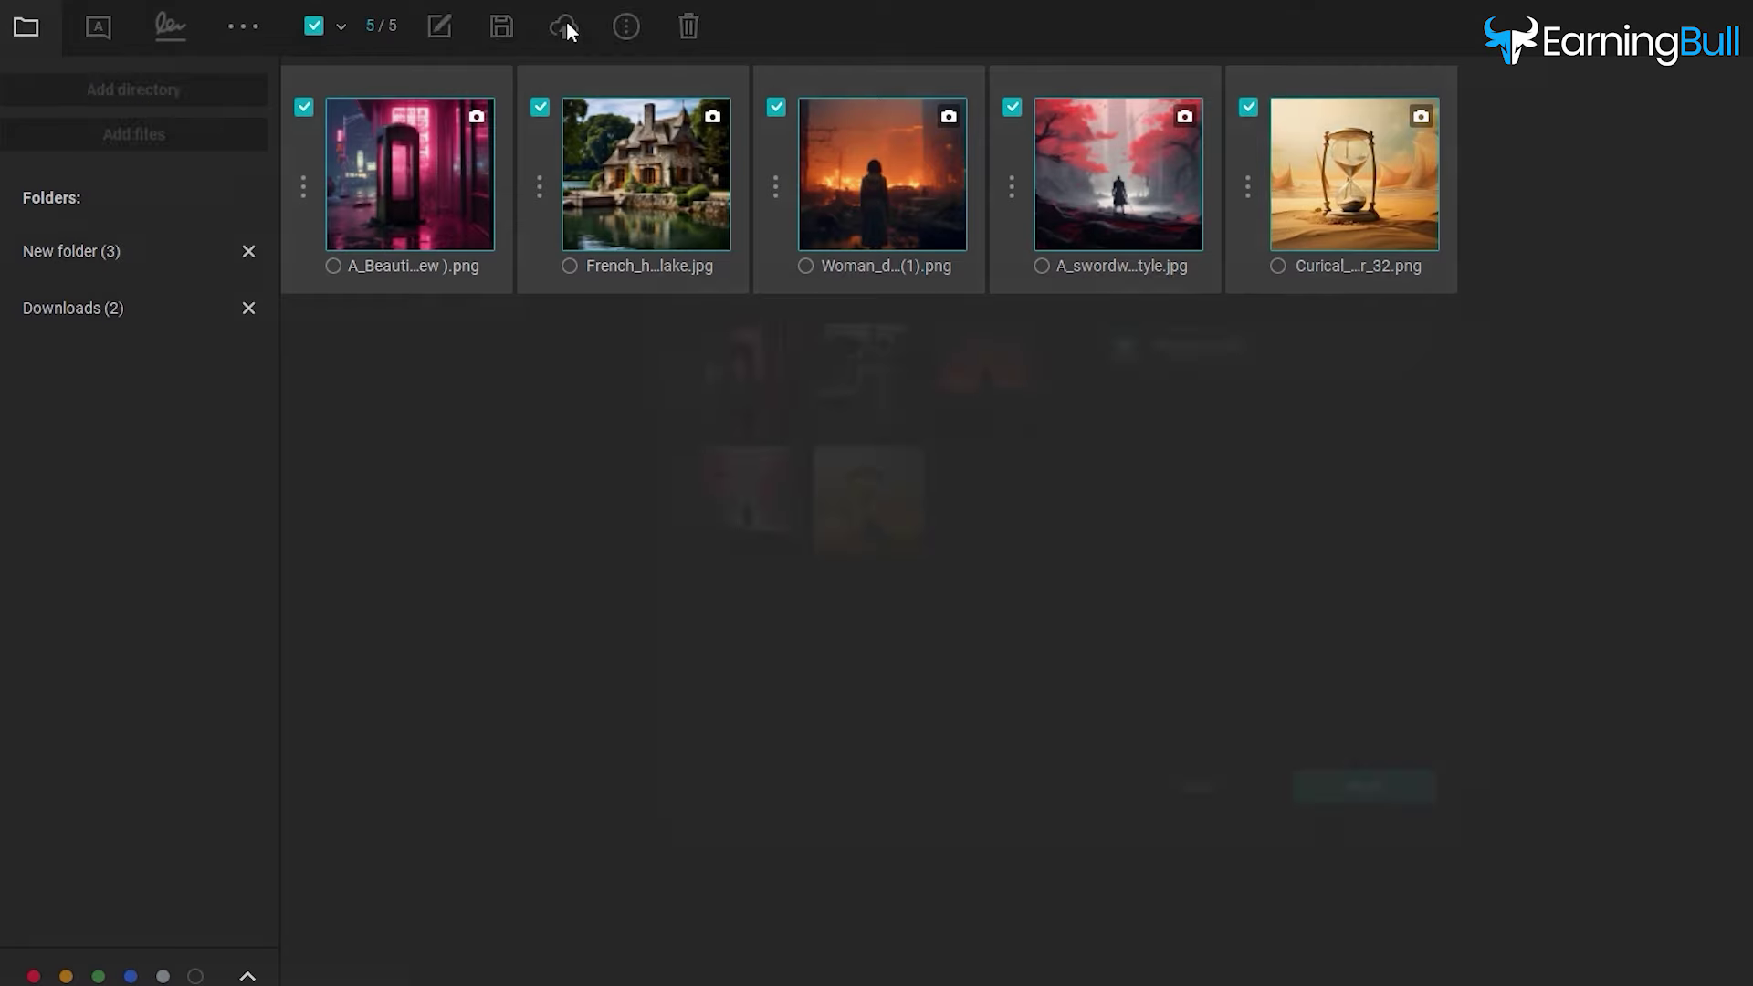
pyautogui.click(564, 28)
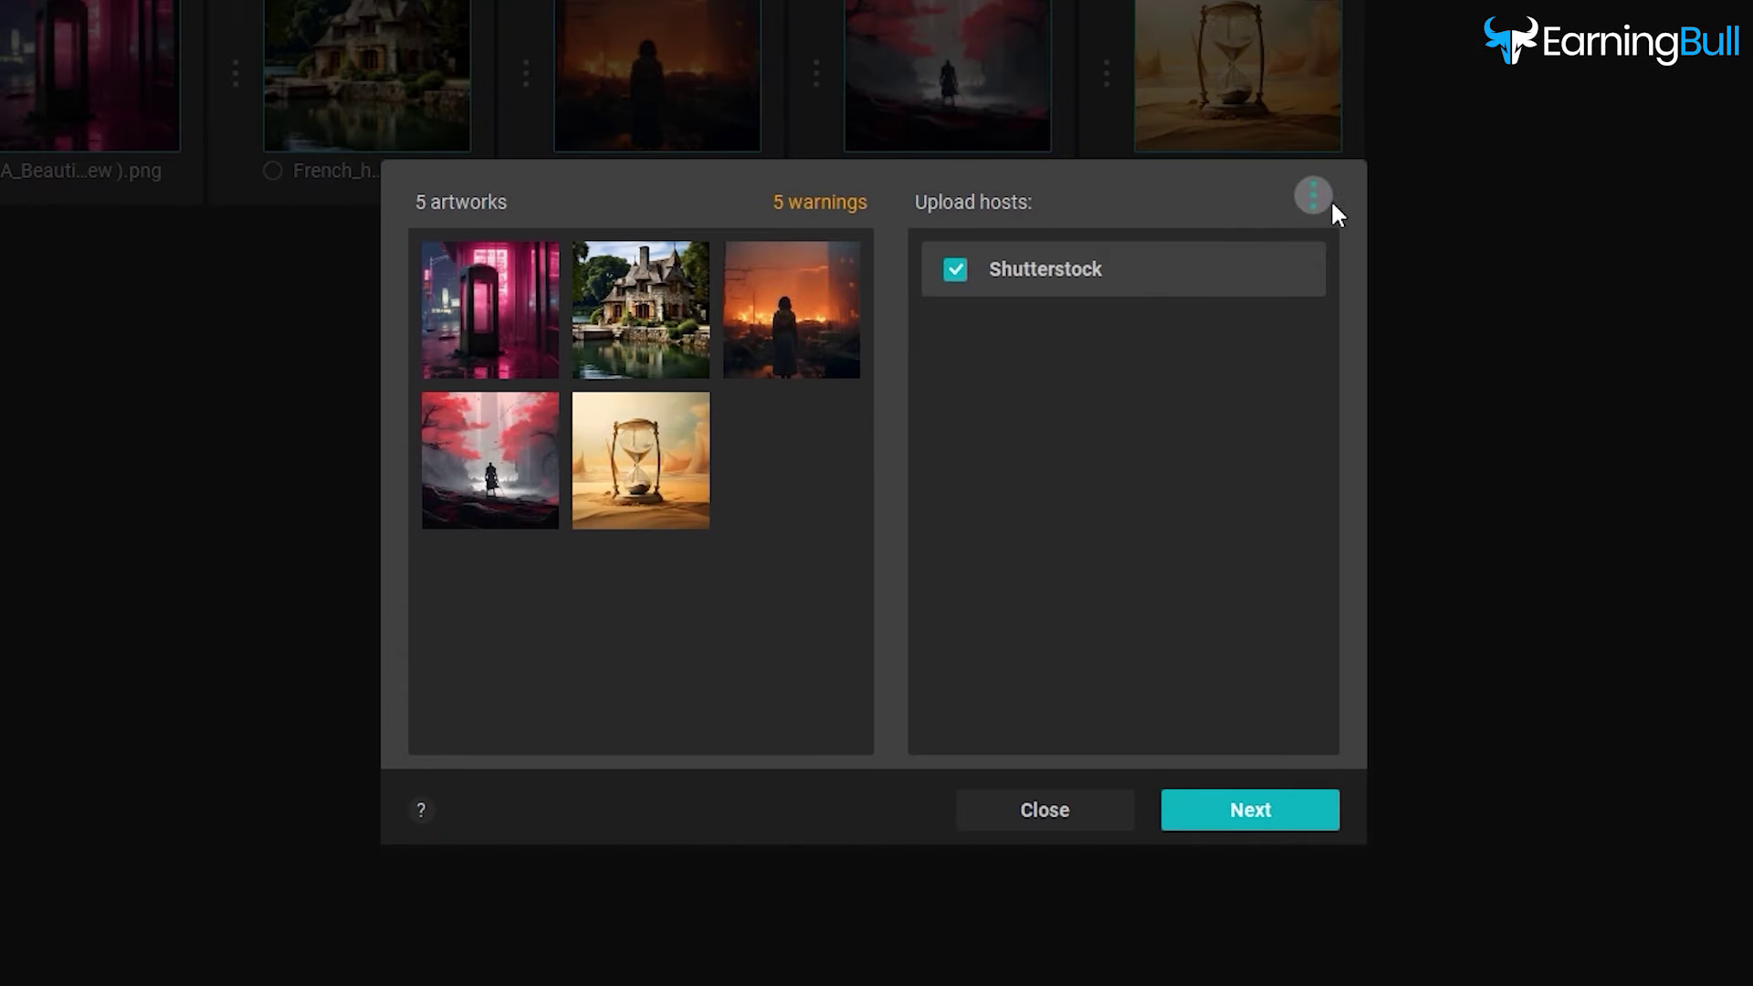
# - Start adding a new upload host, browsing the stock site host list
pyautogui.click(1326, 201)
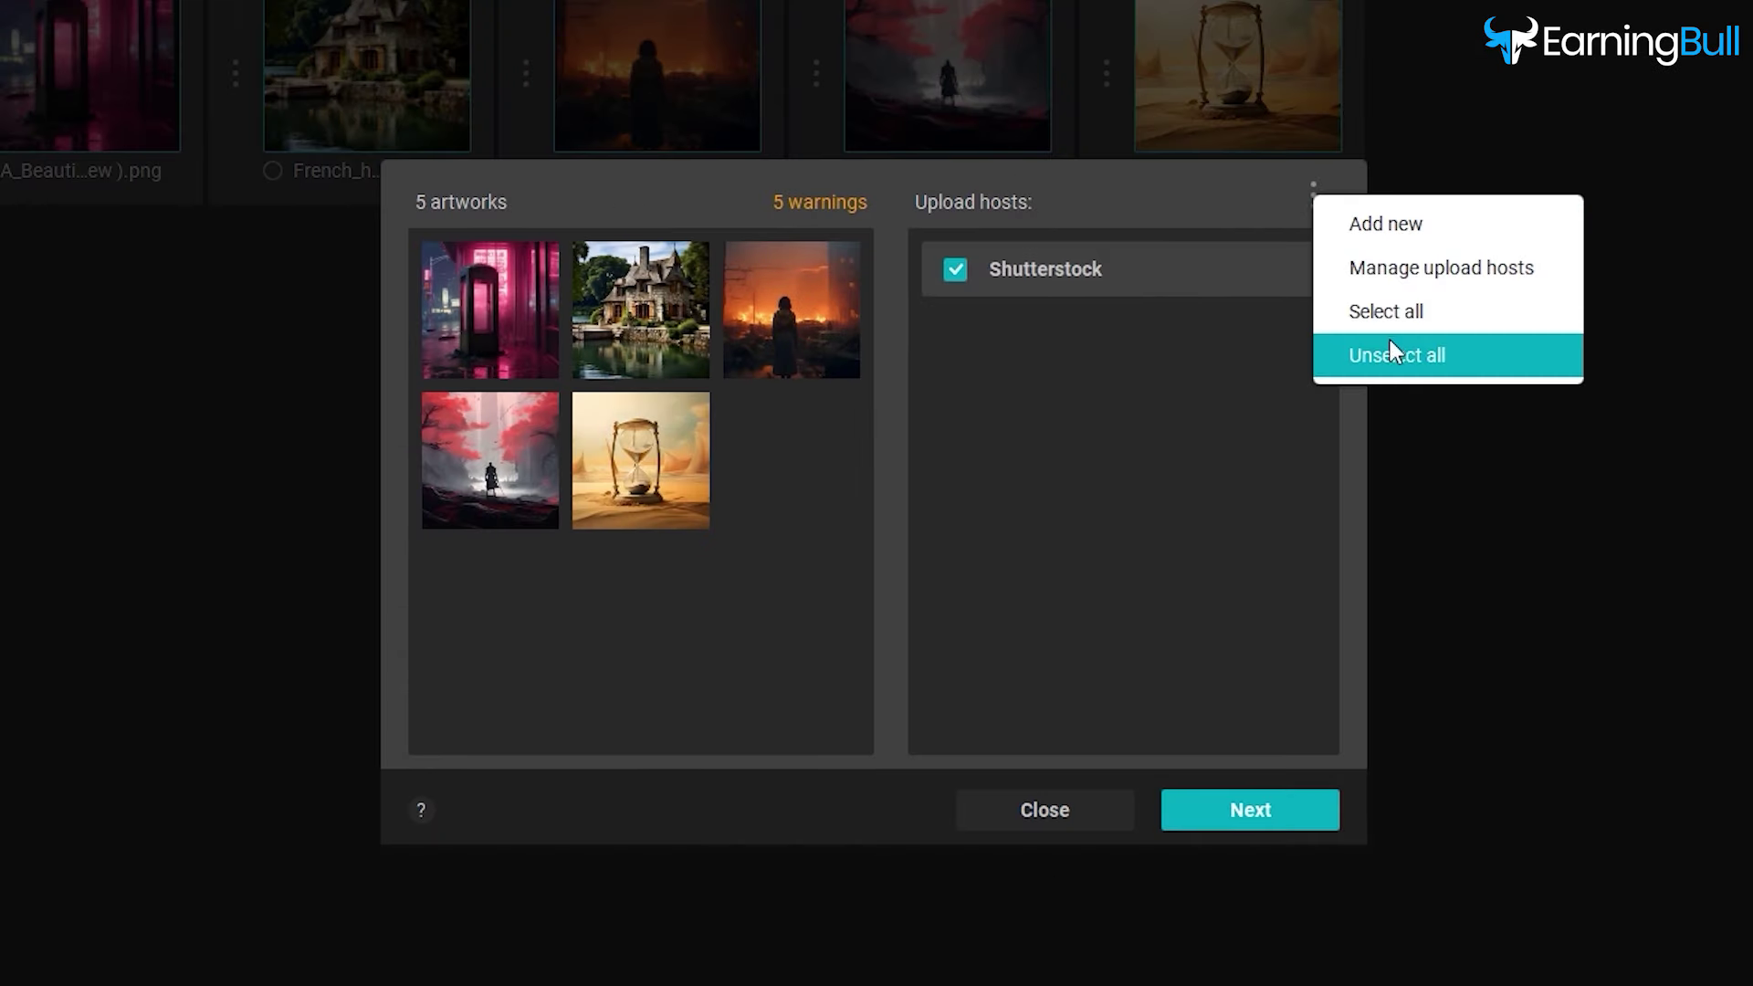
pyautogui.click(1410, 223)
pyautogui.click(665, 331)
pyautogui.scroll(-4, 677, 447)
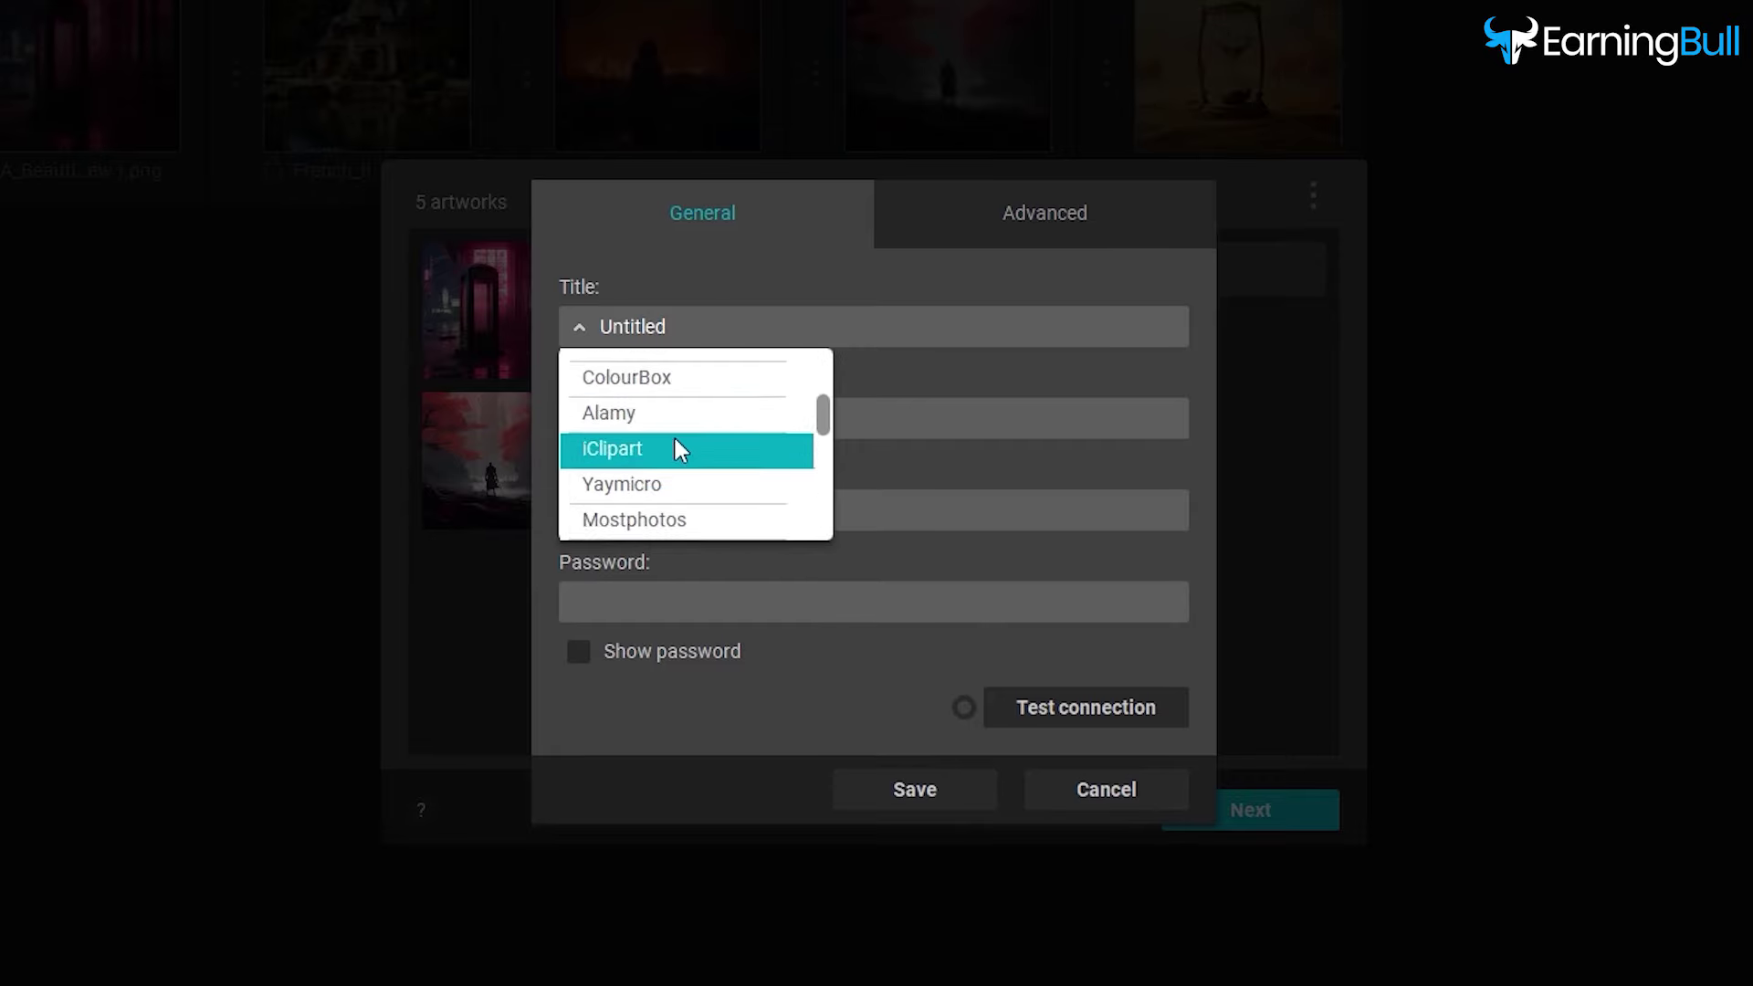
pyautogui.press('Escape')
pyautogui.click(718, 422)
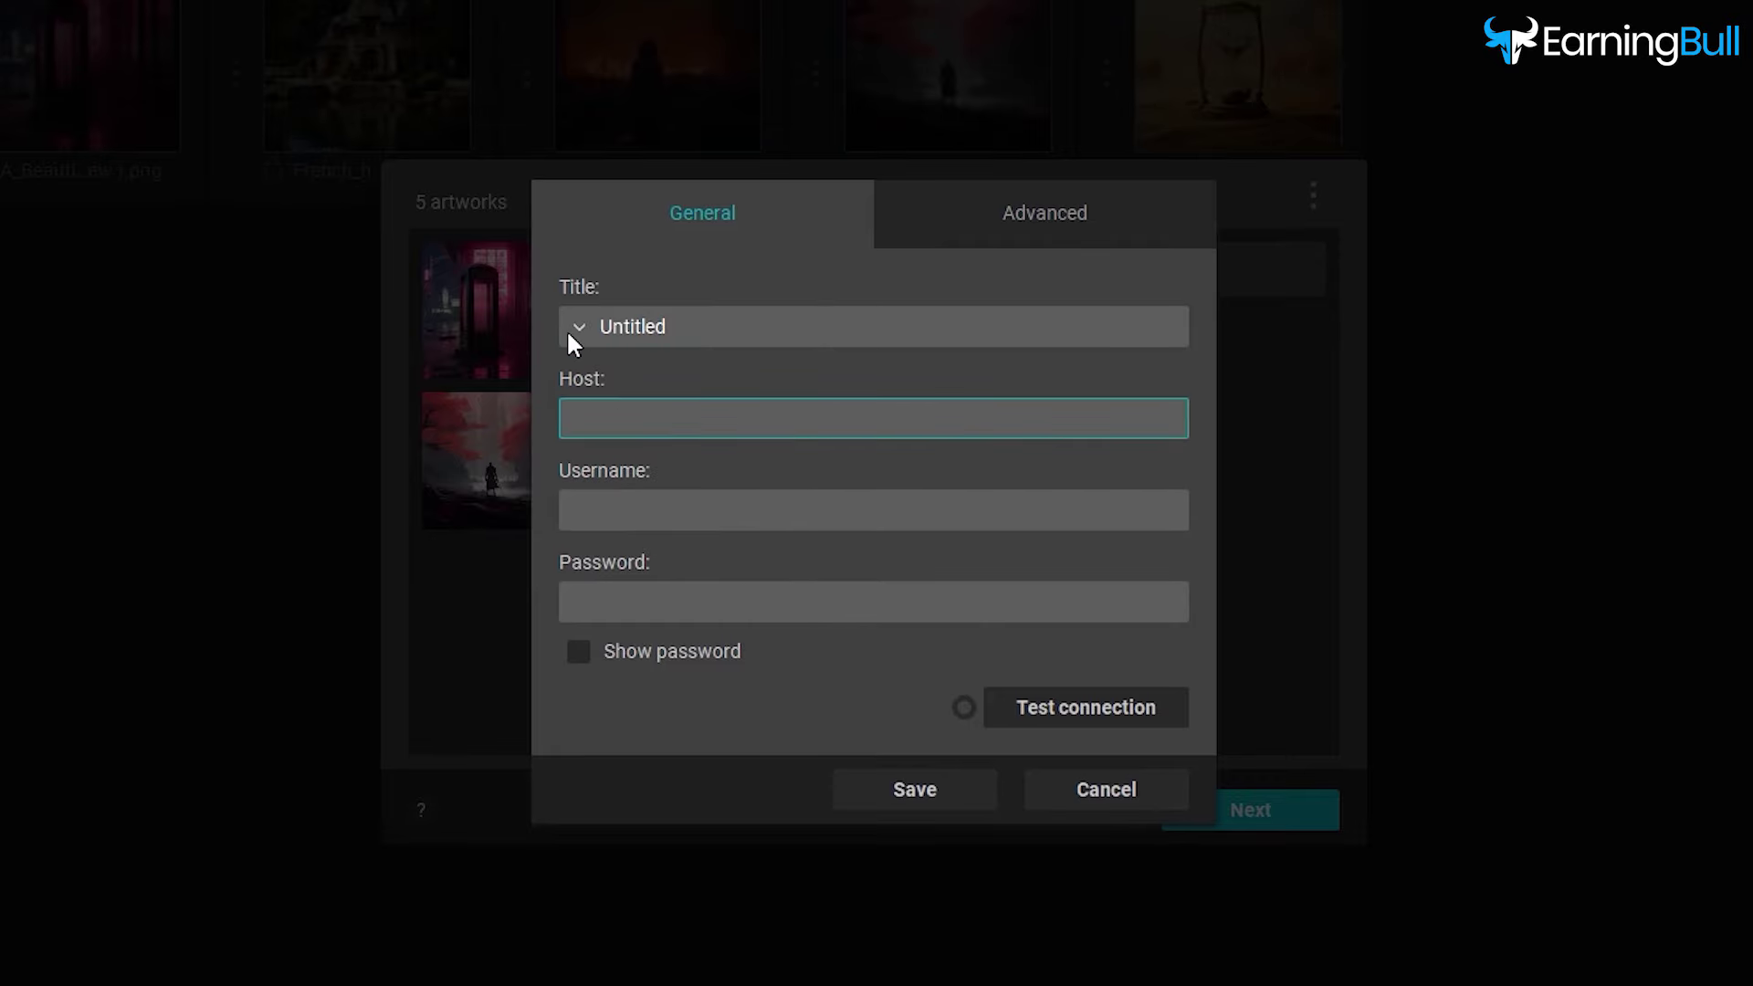